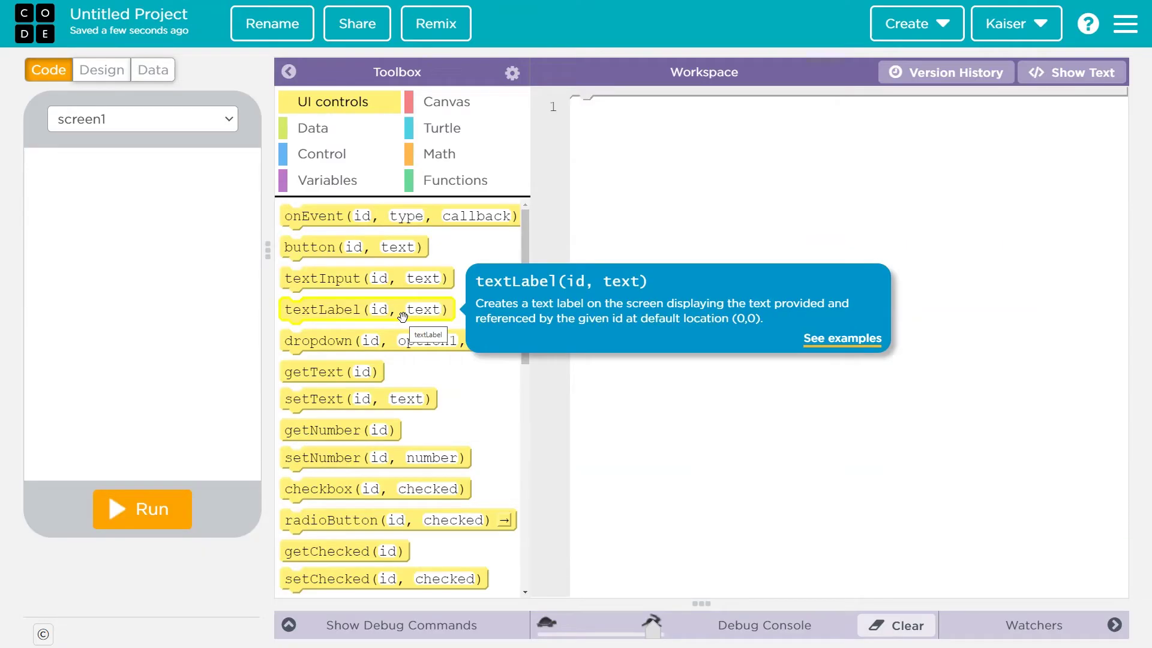
Step: Retitle the untitled project 'Tic Tac Toe' and save the new name
left_click(252, 36)
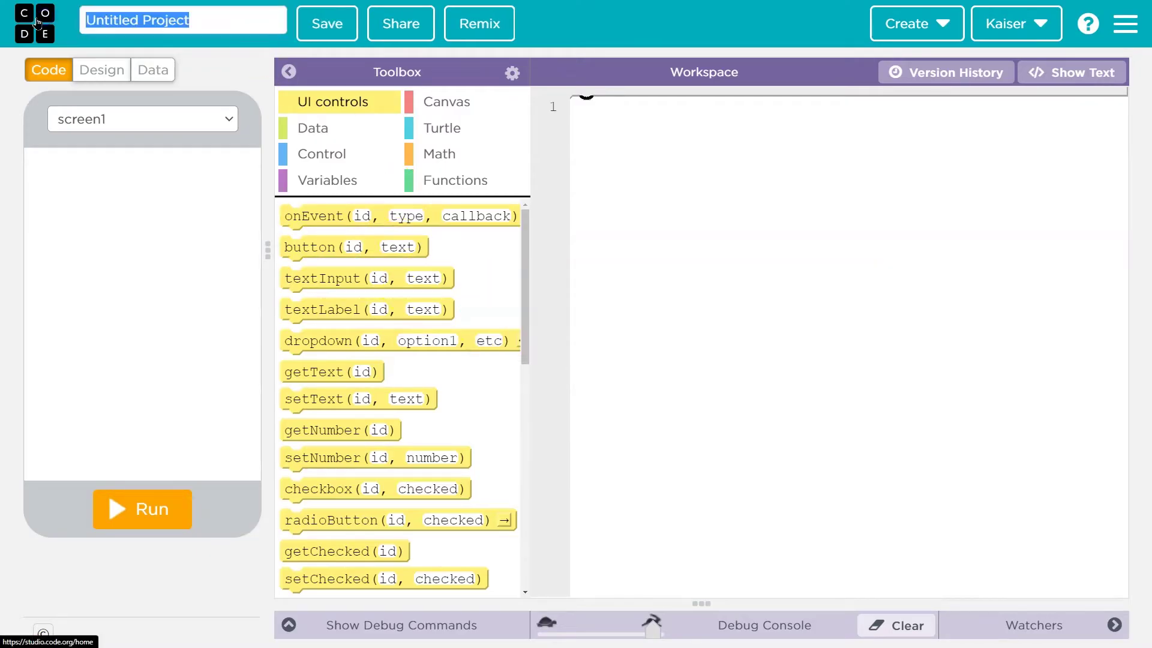
type("T")
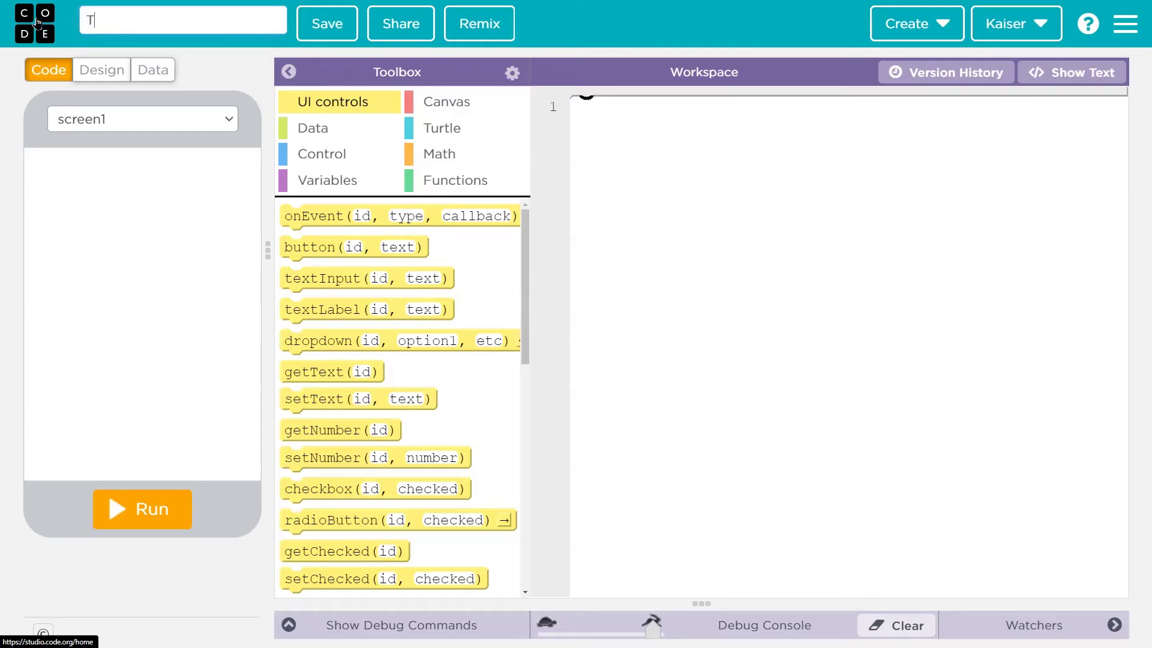
type("ic Tac Toe")
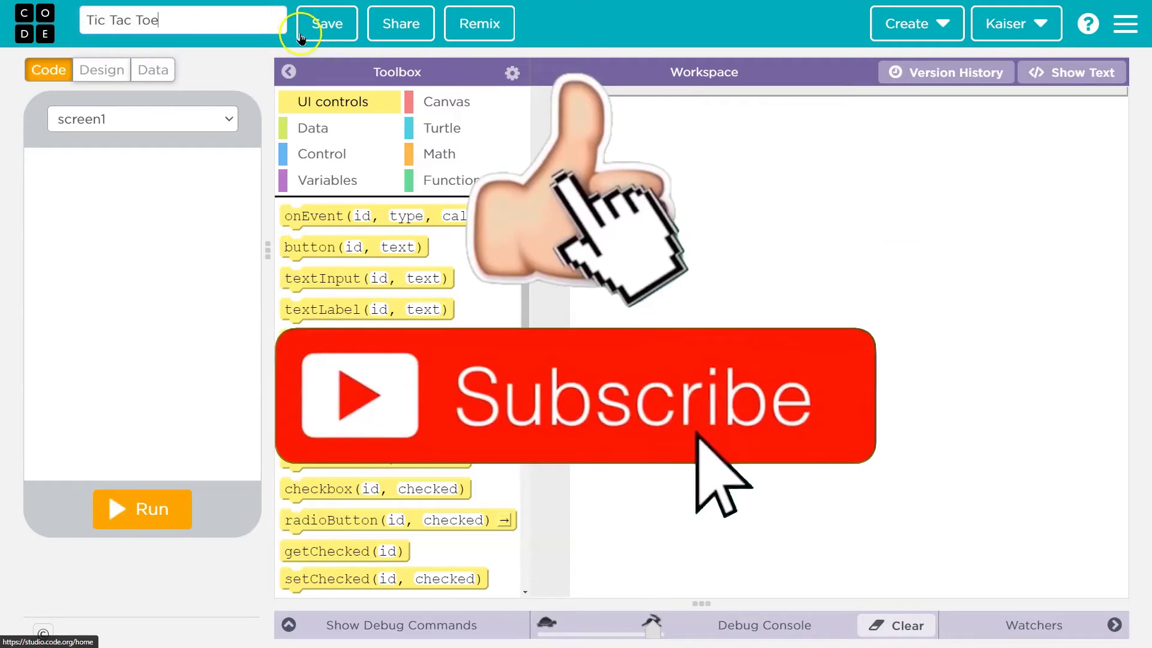
left_click(324, 28)
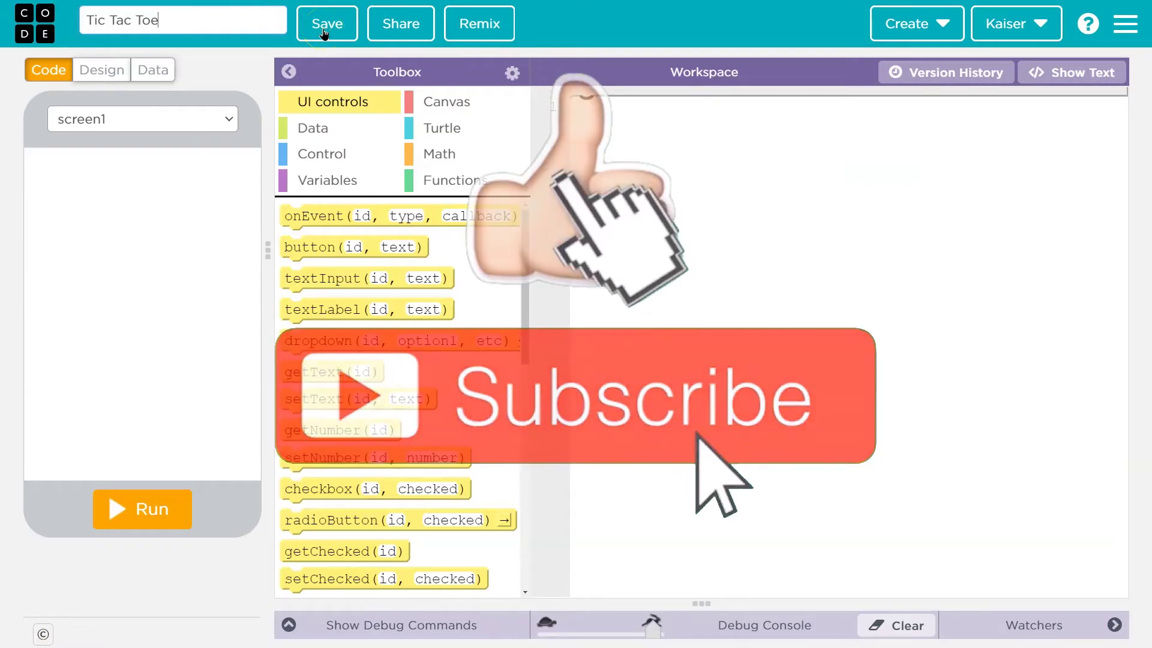
left_click(339, 25)
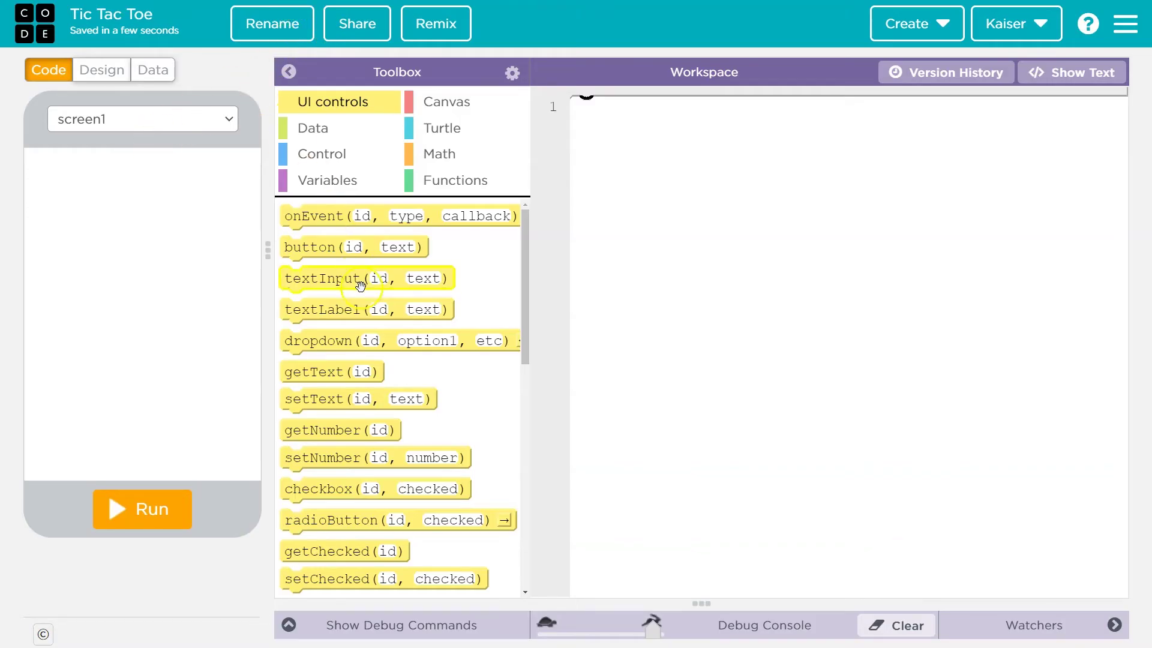
scroll(288, 297, "down", 3)
scroll(364, 299, "up", 3)
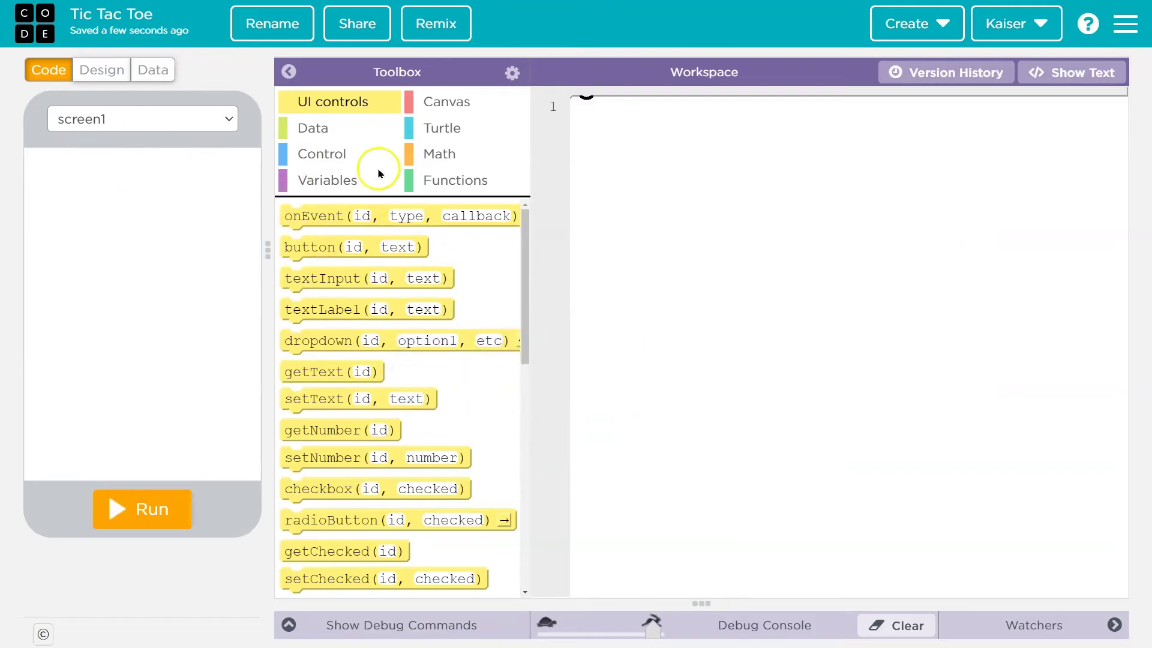
Step: Switch the workspace to Design mode, showing screen1's empty properties
left_click(111, 79)
left_click(110, 79)
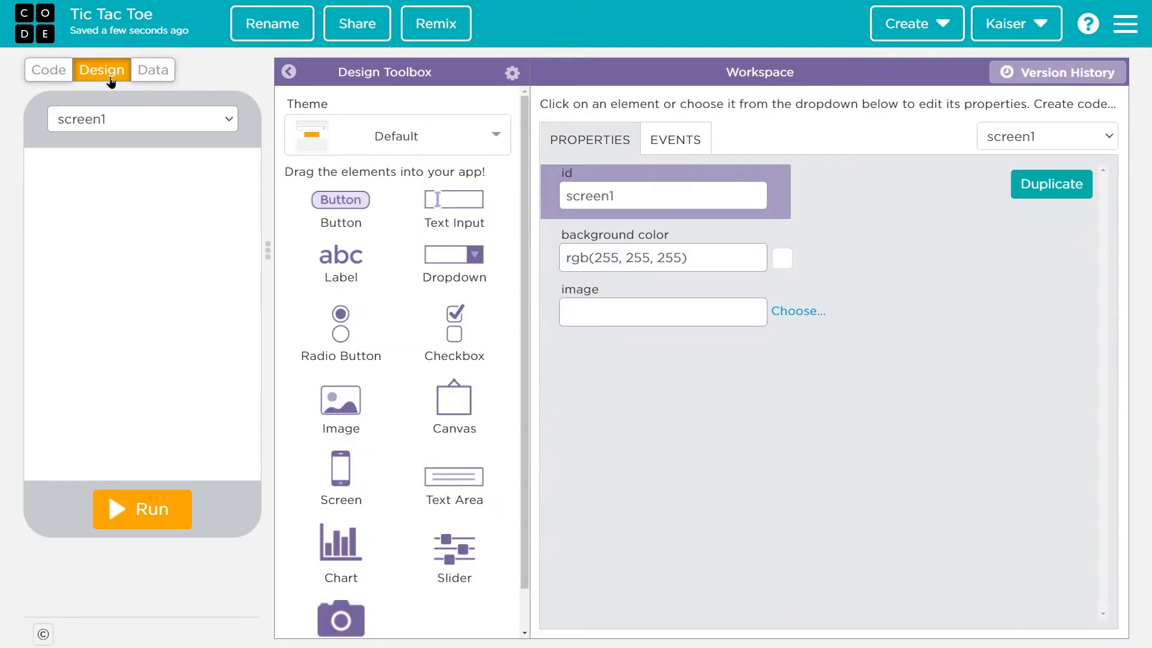
left_click_drag(342, 428, 355, 397)
left_click(353, 392)
left_click(360, 382)
left_click(336, 387)
Step: Place a 100 by 100 image, image1, on screen1 at x 5, y 85
left_click_drag(348, 410, 54, 248)
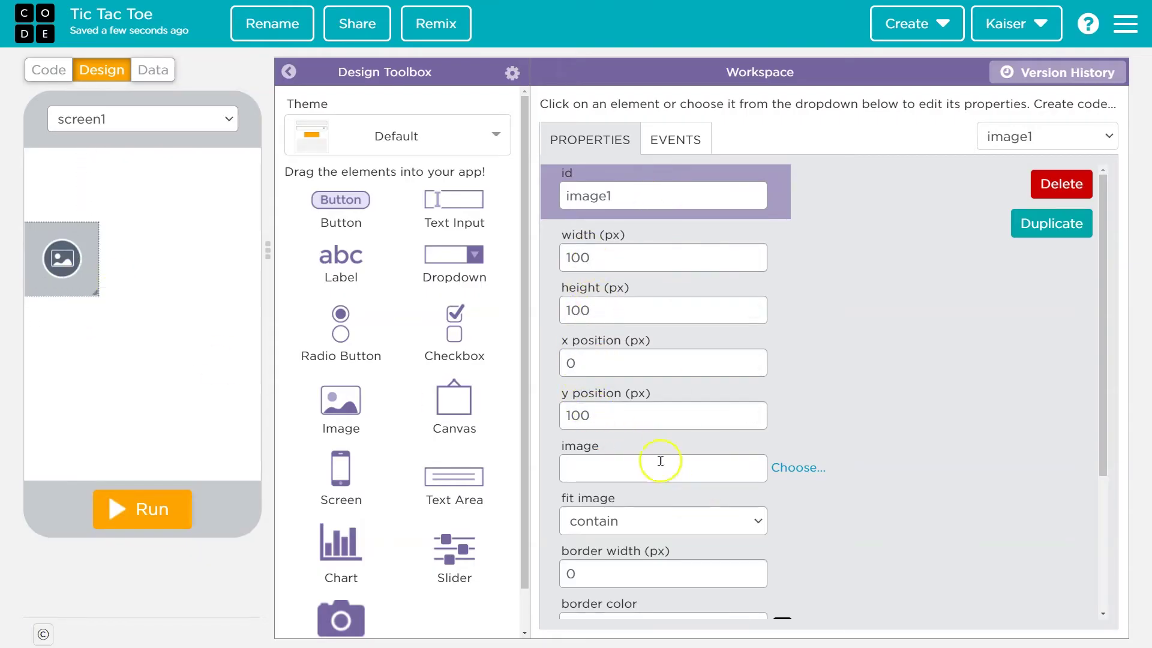
double_click(594, 414)
type("8")
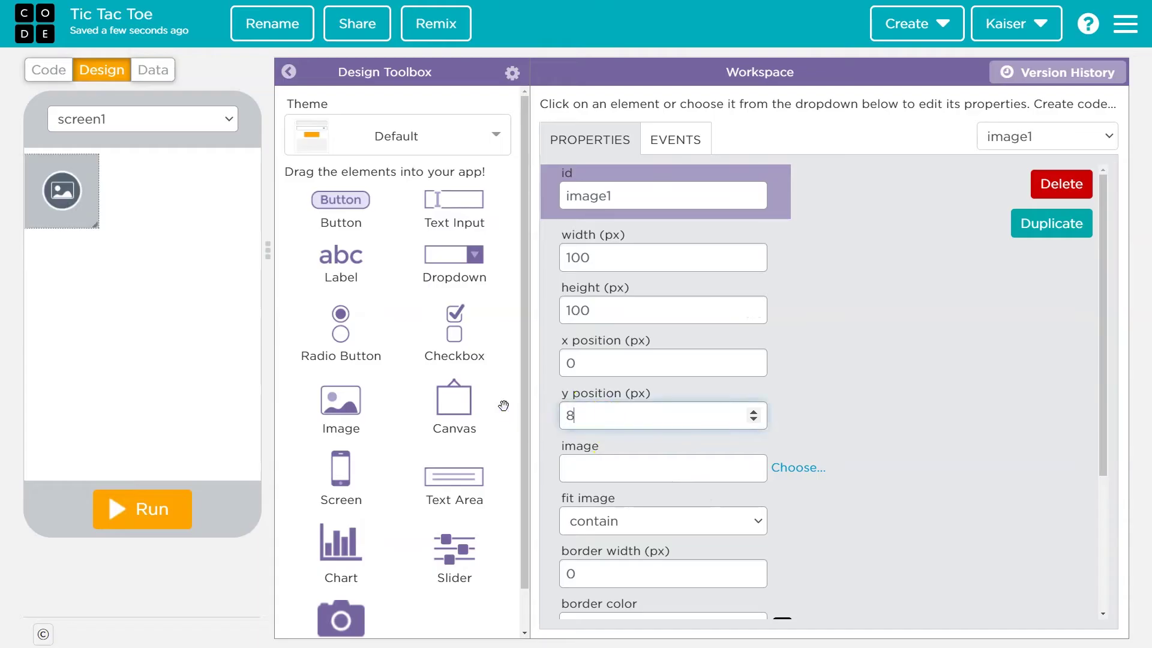
type("5")
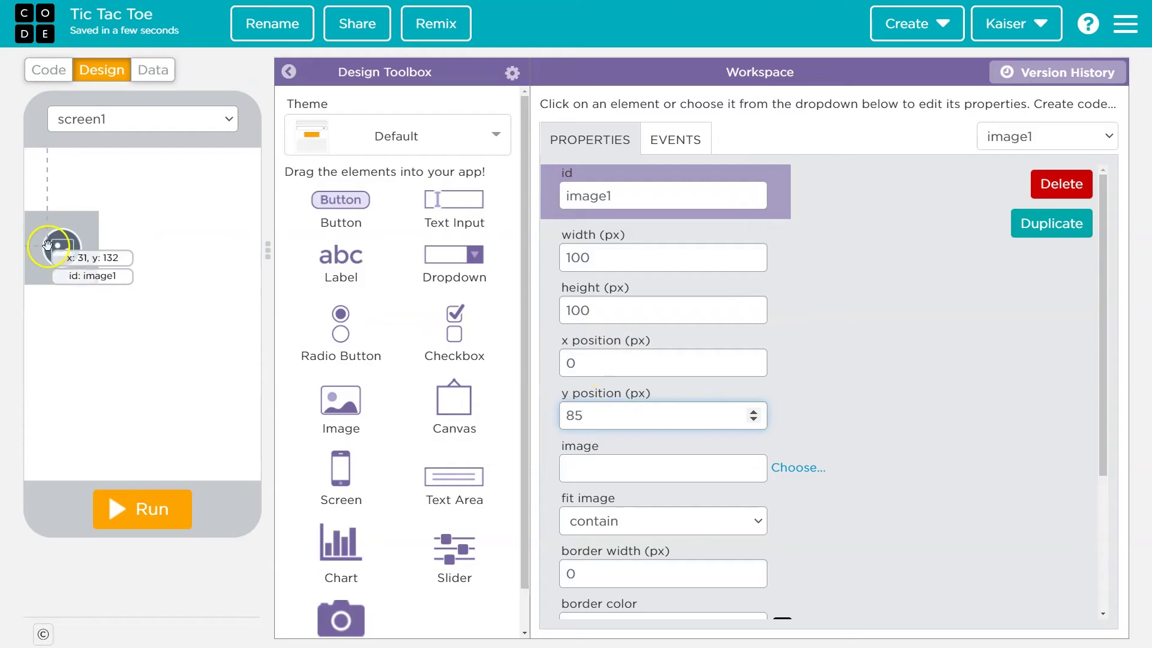
left_click_drag(48, 244, 53, 246)
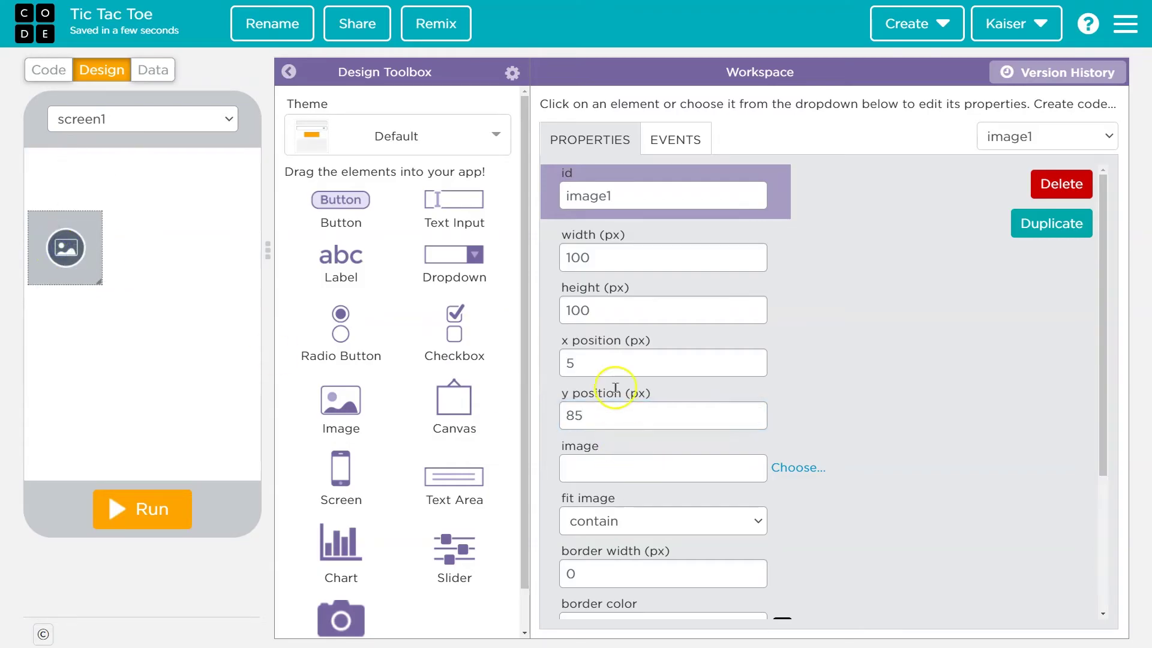
left_click(597, 362)
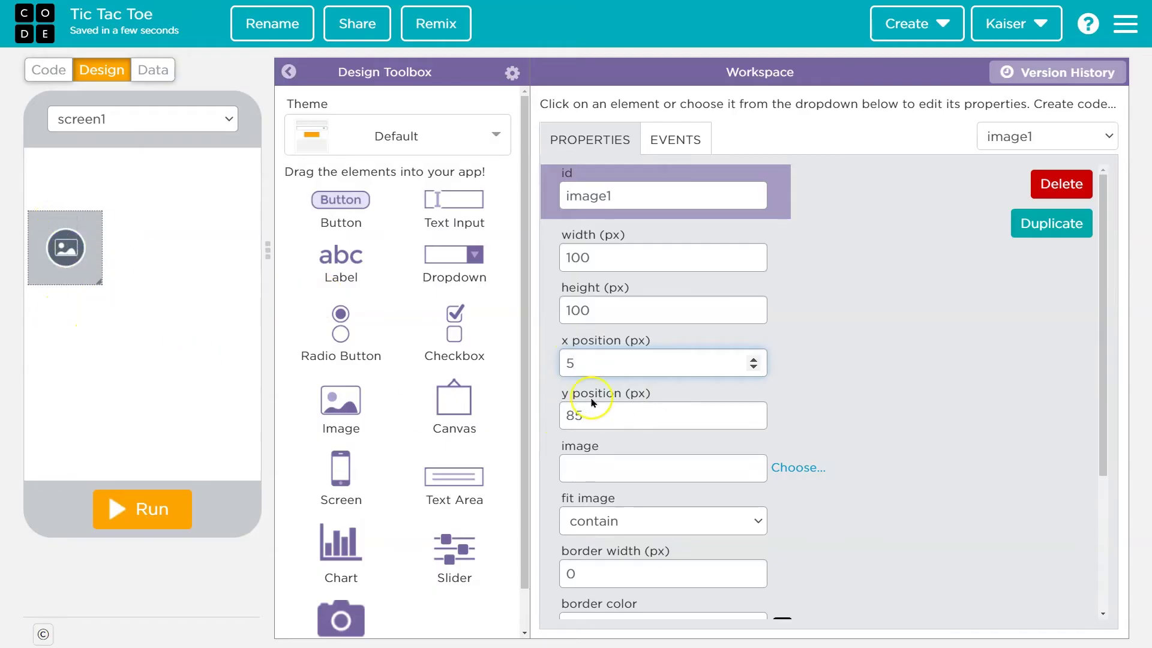
Step: Set image1's picture to the filled square icon (icon://fa-square) from the Icons collection
left_click(798, 476)
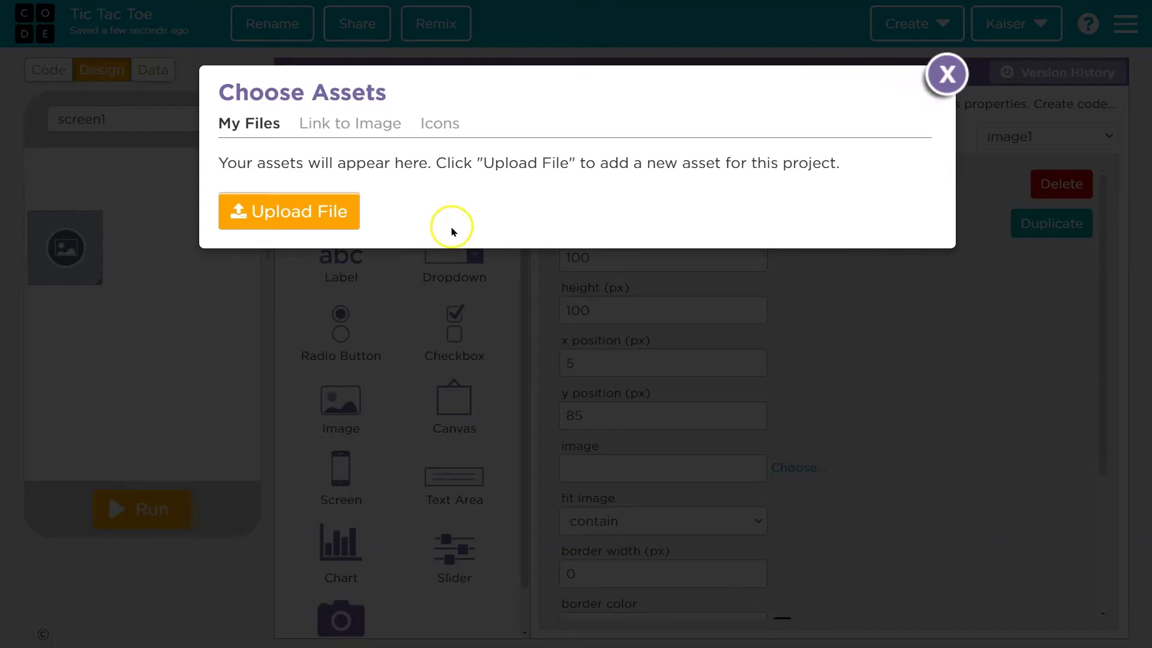
left_click(455, 131)
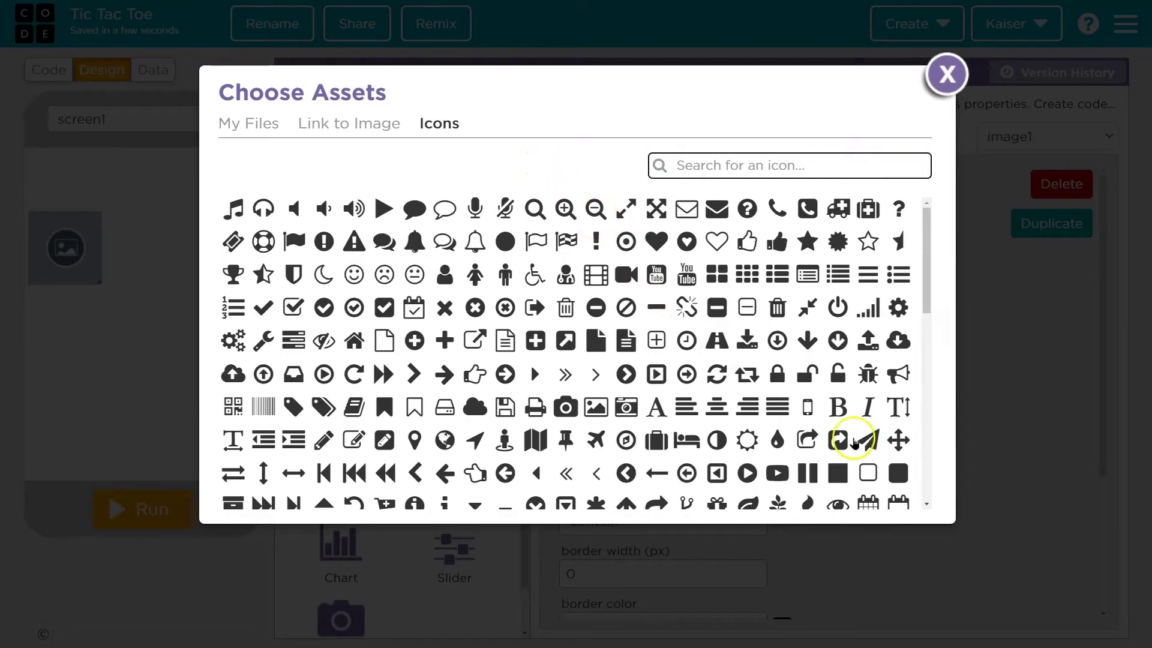
scroll(899, 436, "down", 1)
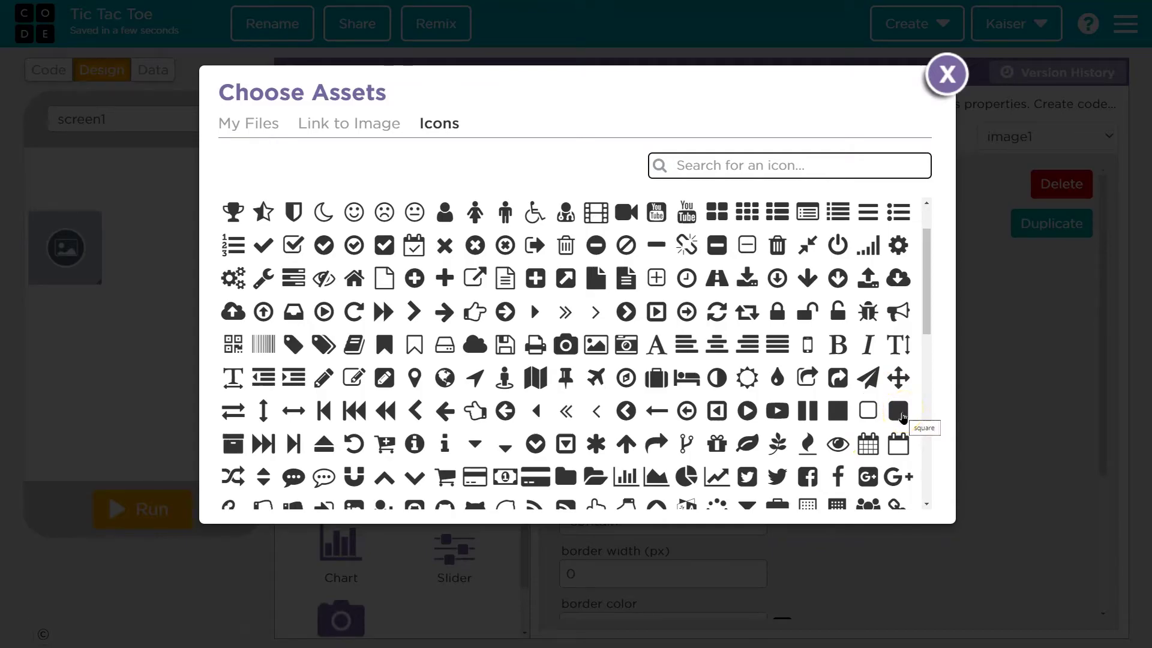
scroll(859, 409, "down", 1)
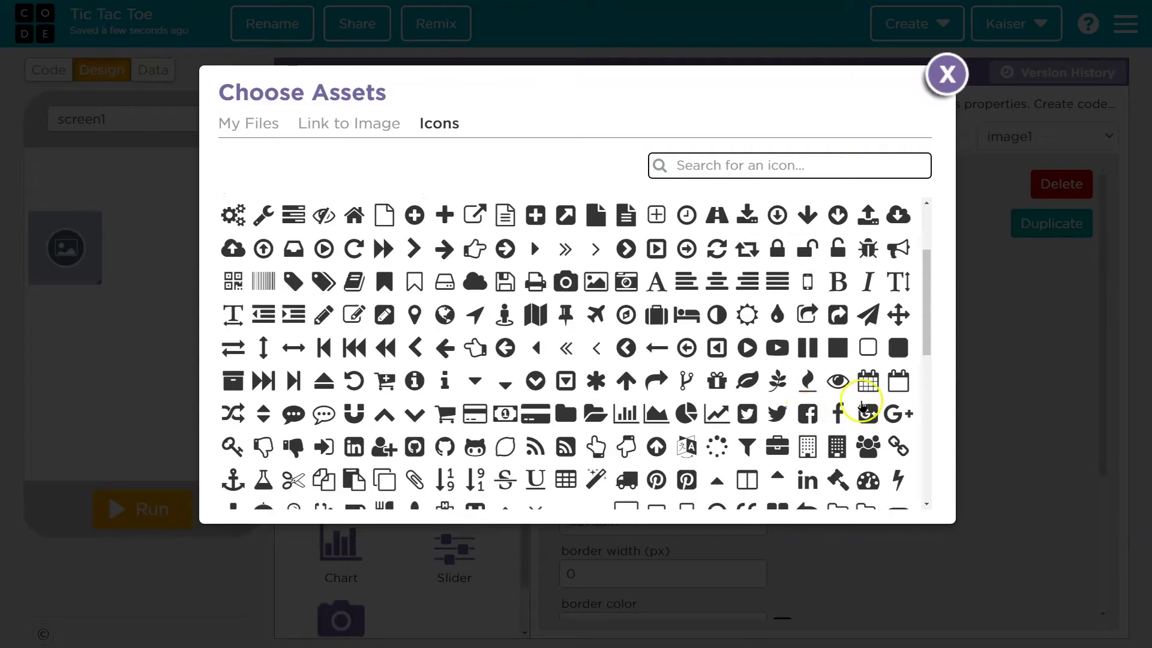
scroll(901, 468, "up", 2)
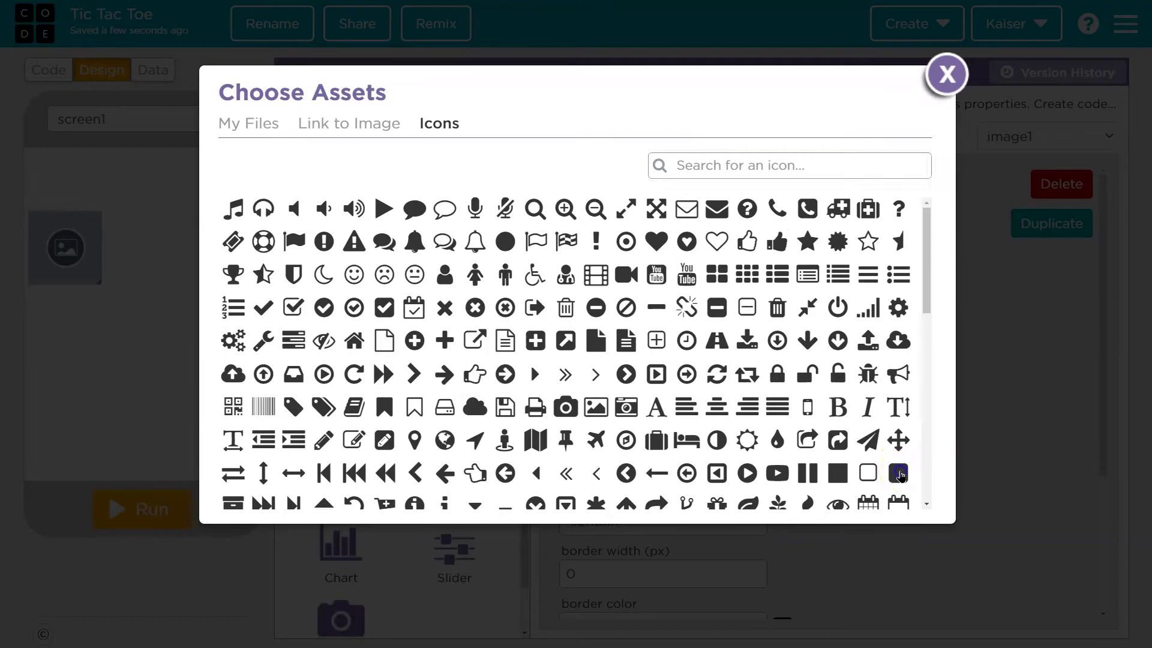
left_click(899, 474)
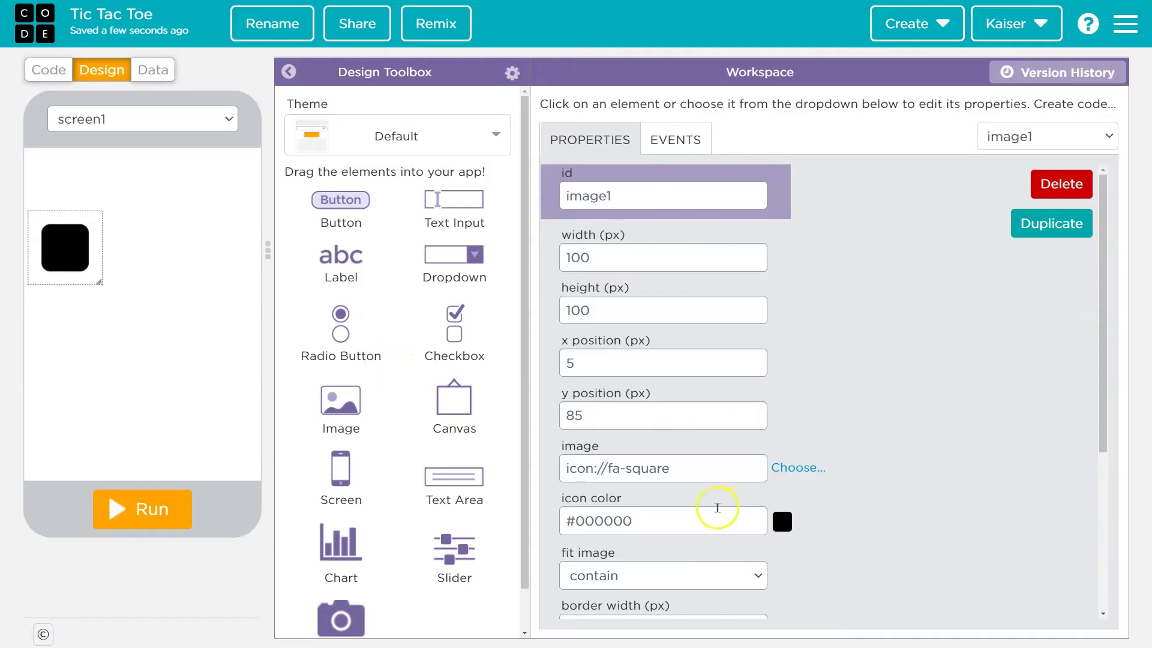
Step: Colour the square icon deep blue (#2324d7) and rename its id to button1
left_click(781, 524)
scroll(782, 524, "down", 2)
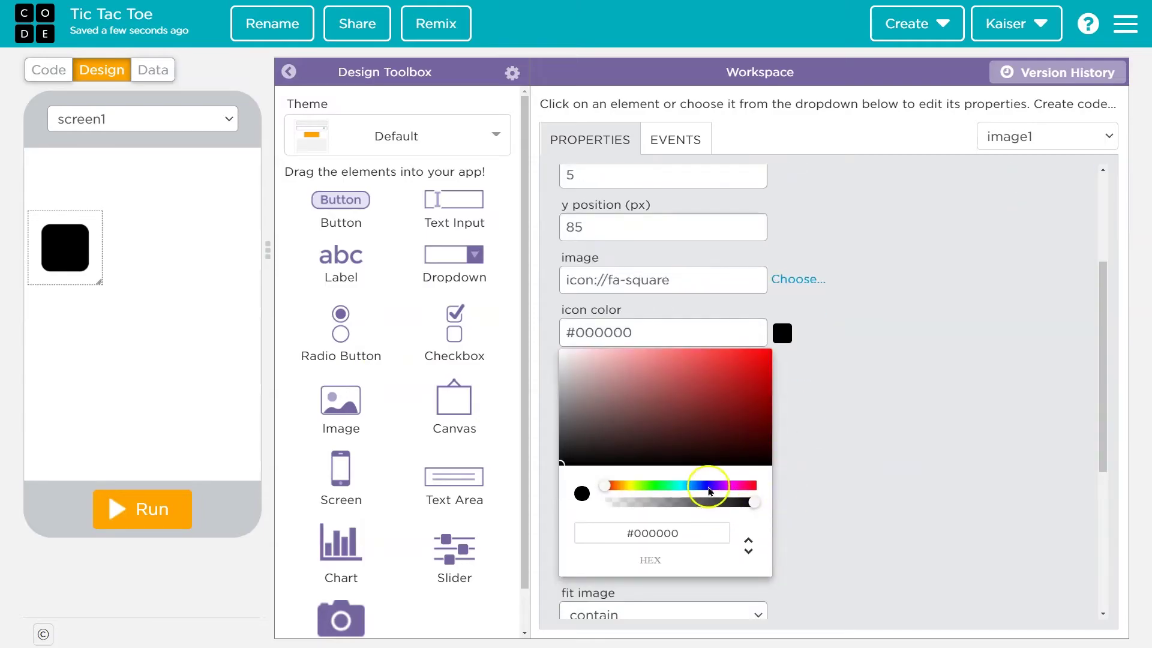
left_click(710, 487)
left_click(737, 368)
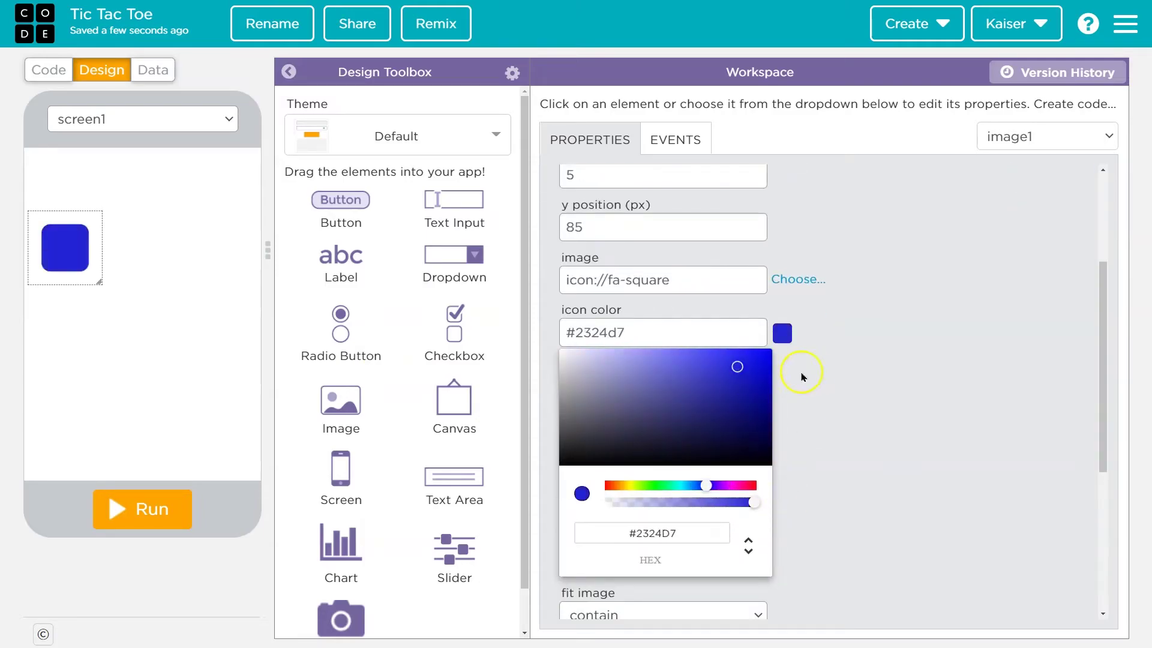
scroll(802, 376, "up", 2)
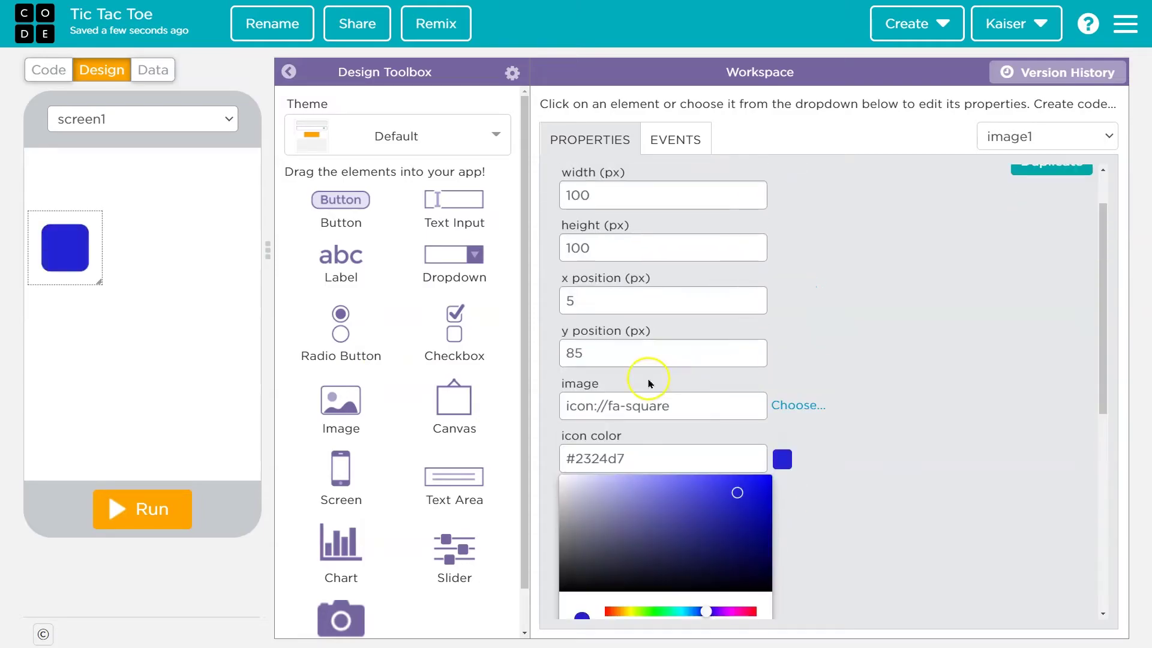
left_click(872, 478)
scroll(873, 460, "up", 1)
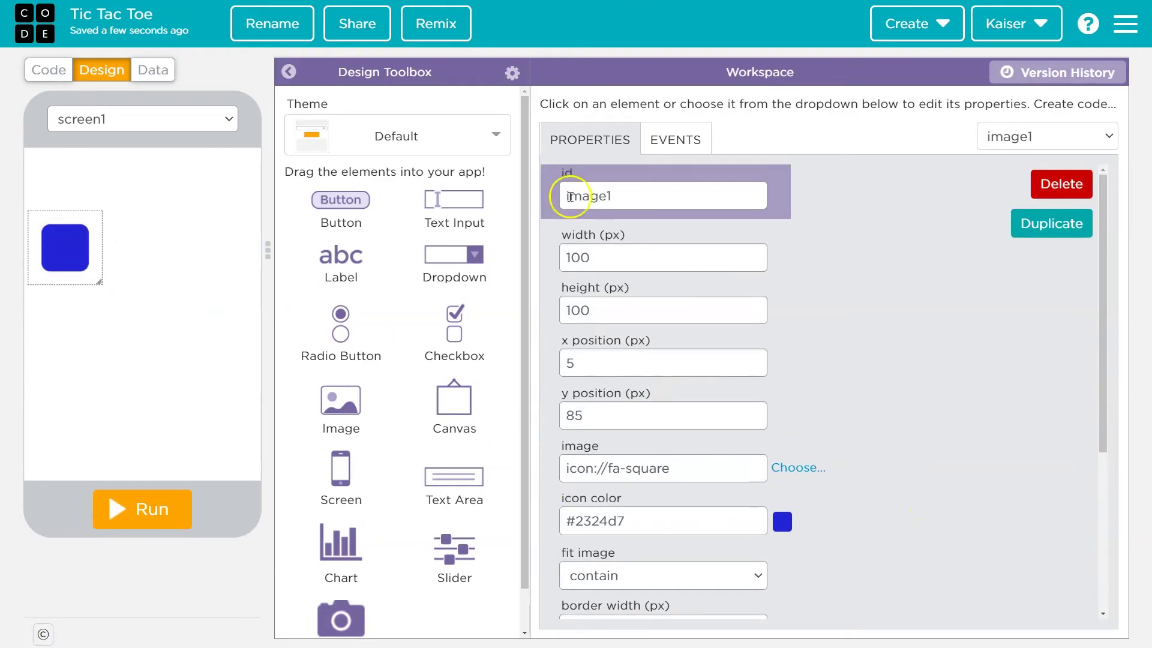
left_click_drag(620, 196, 549, 197)
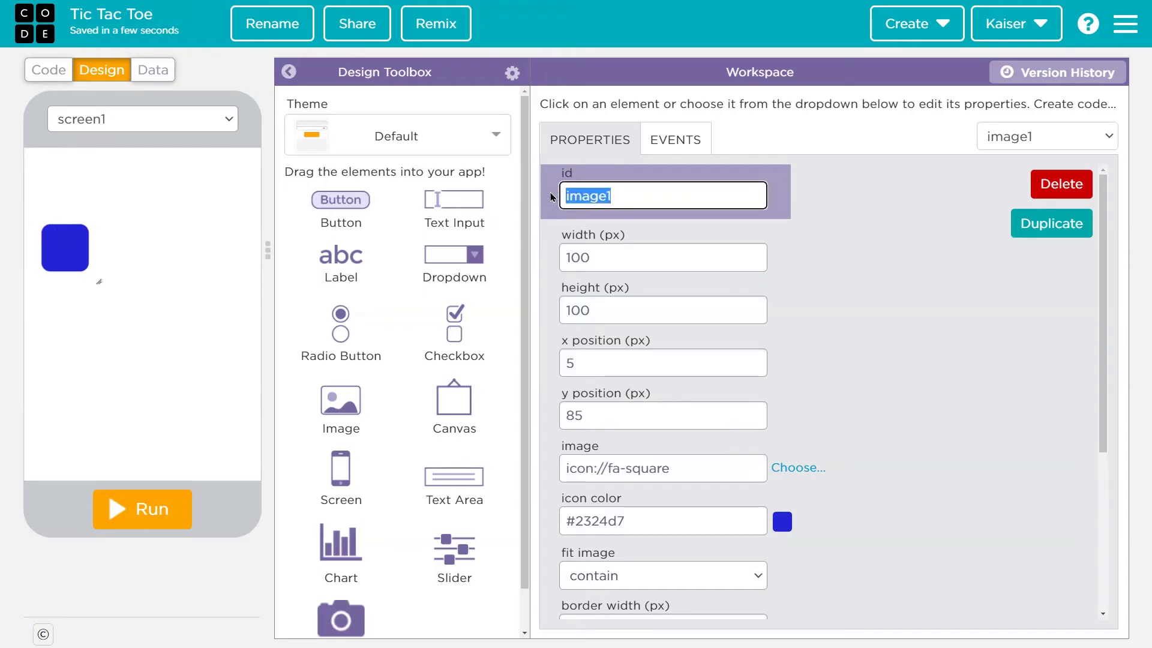
type("but")
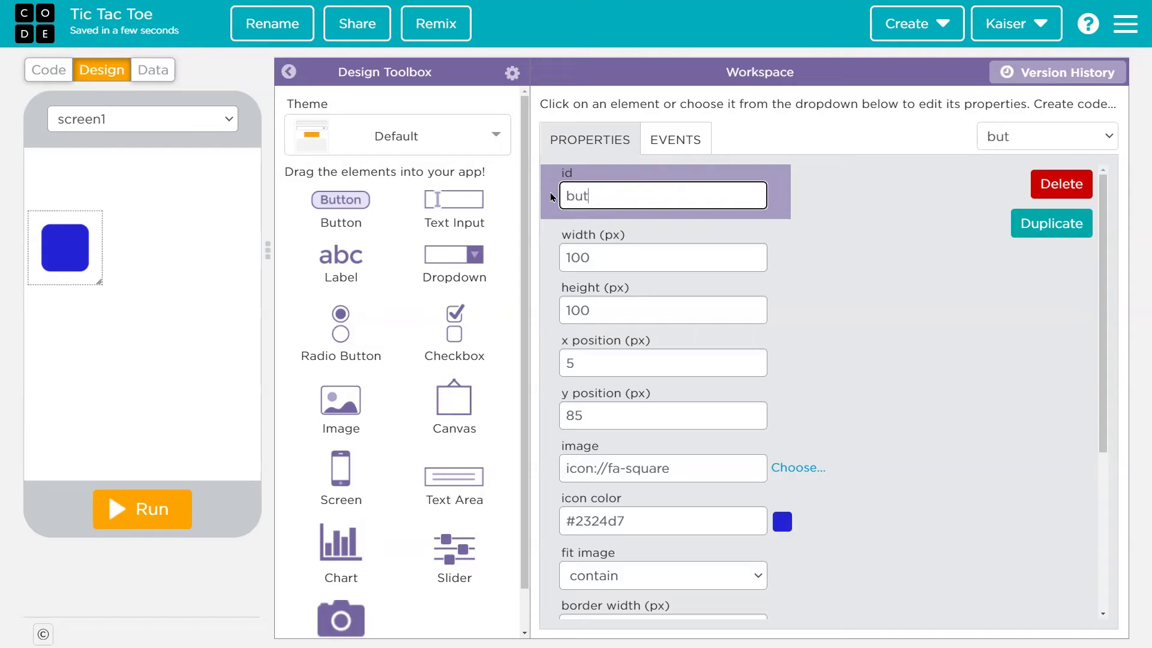
type("ton1")
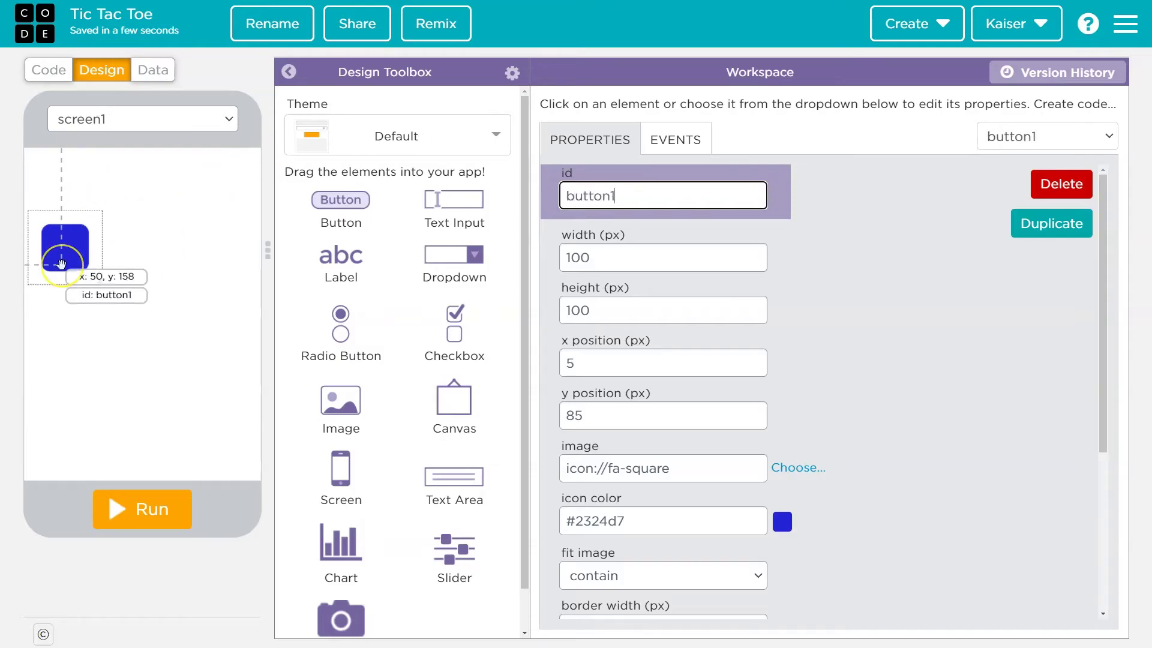
left_click(61, 262)
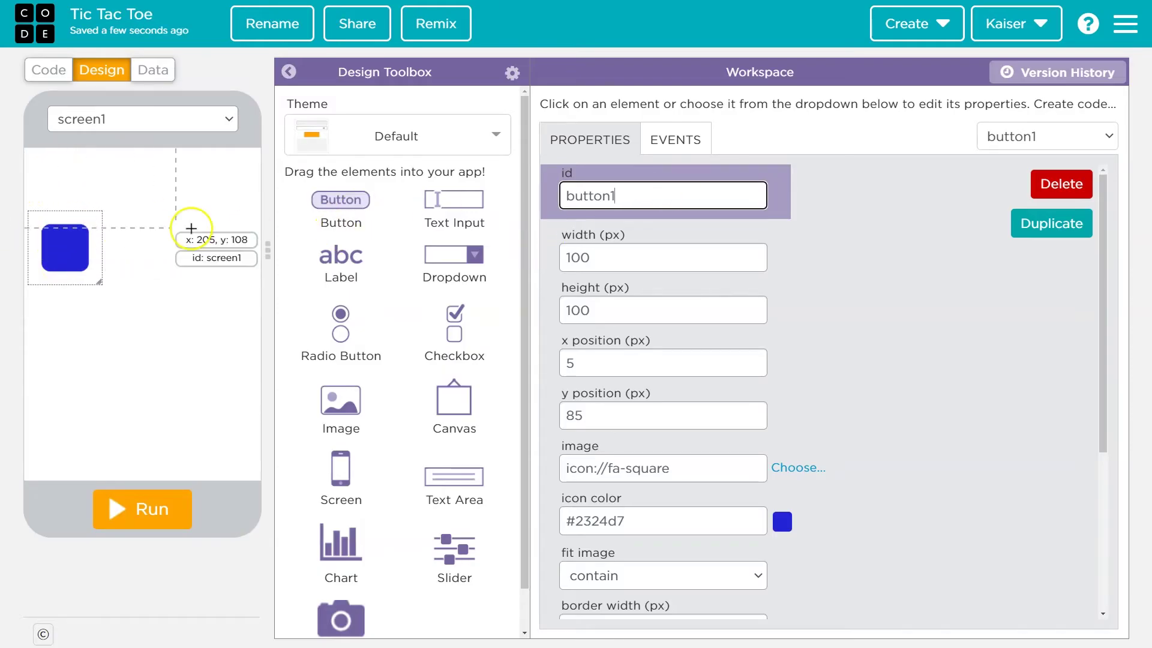
Step: Duplicate button1 into button2 and button3 across the top row
left_click(958, 294)
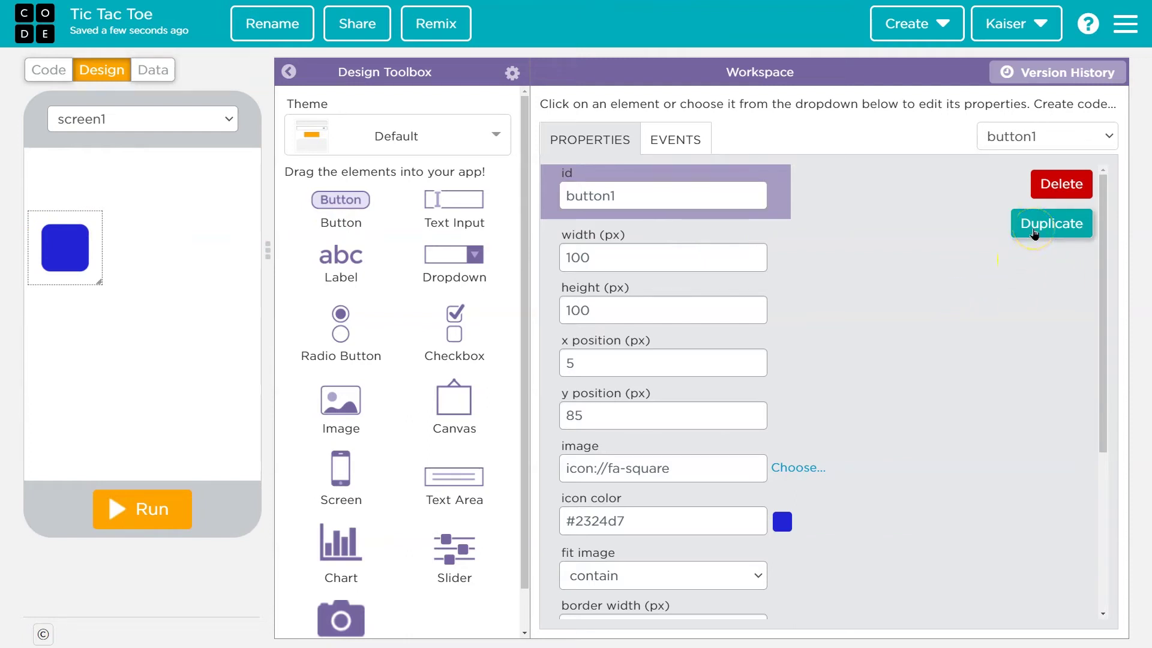
left_click(1034, 232)
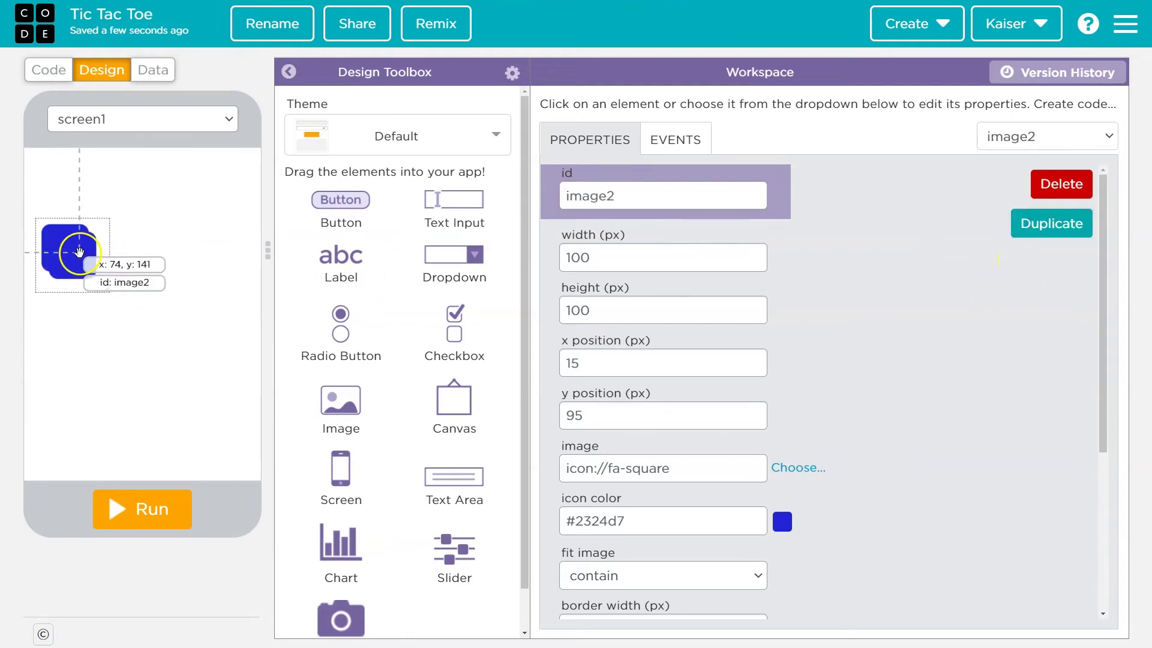
left_click_drag(72, 257, 149, 249)
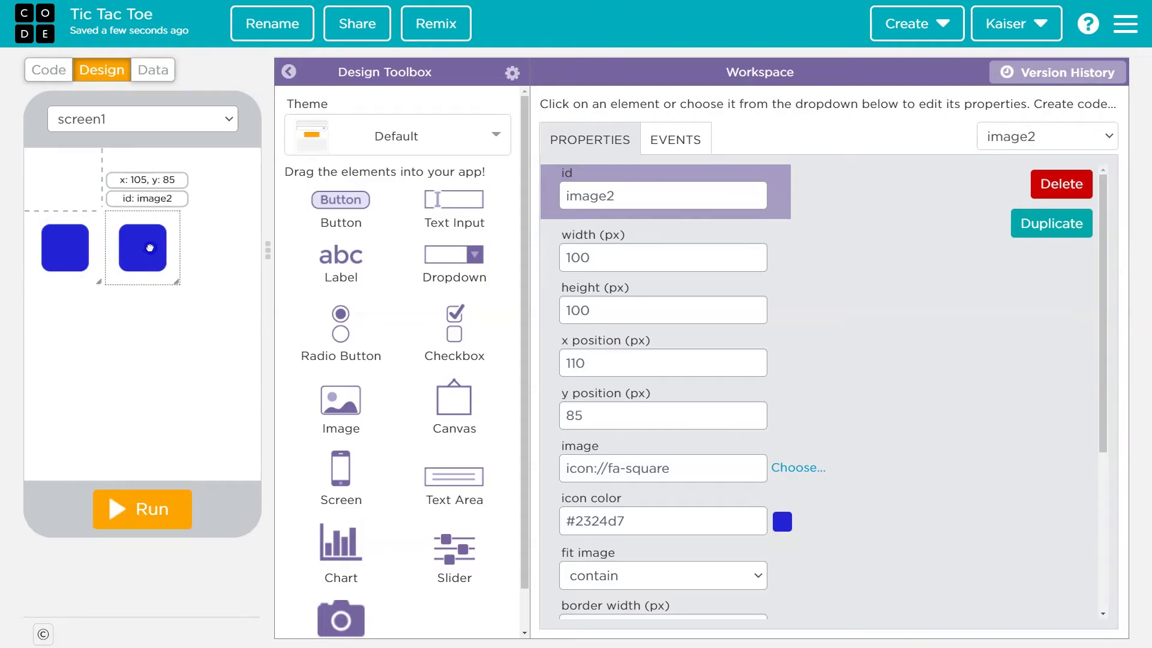
double_click(666, 197)
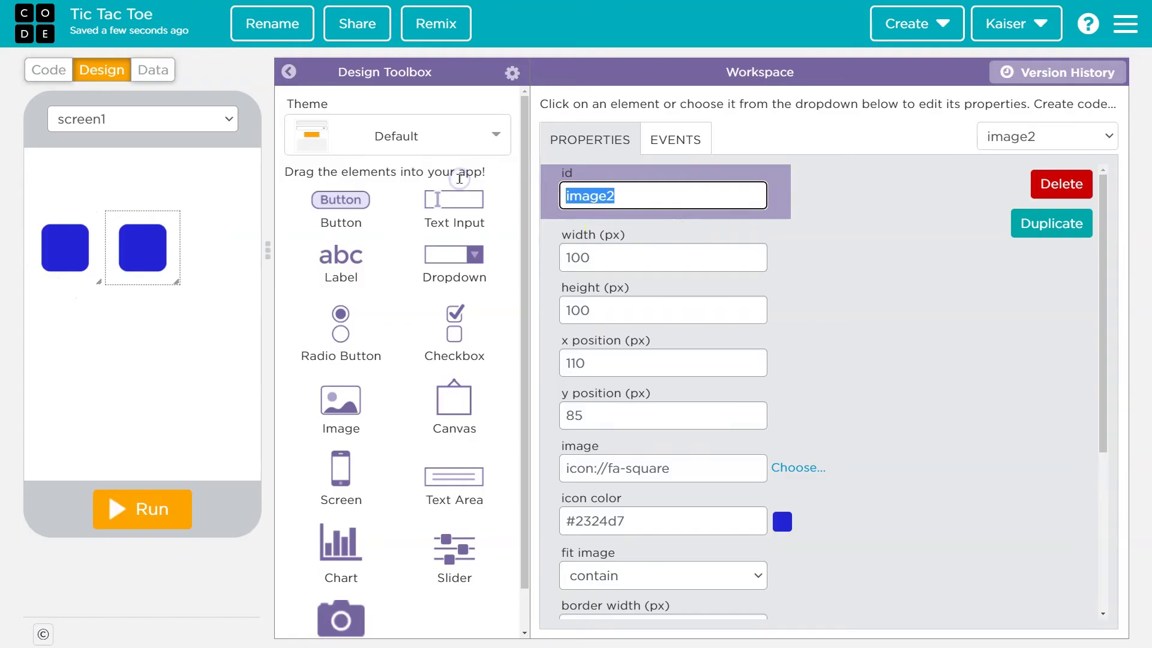
type("button2")
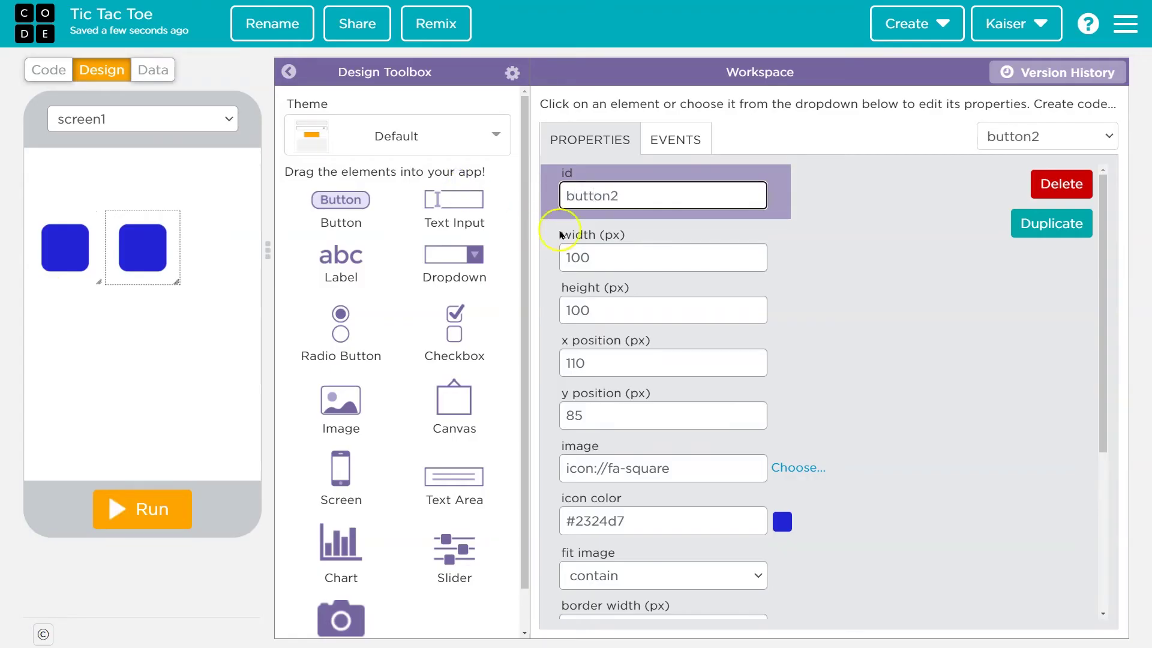
left_click(1044, 224)
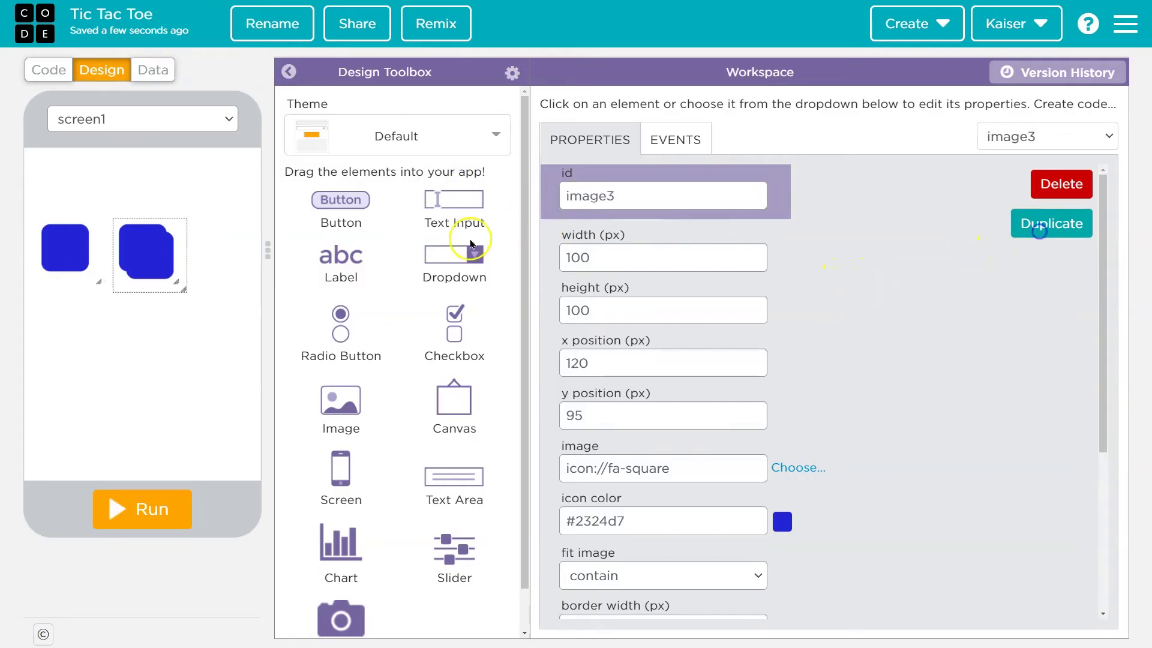
left_click_drag(153, 249, 202, 244)
double_click(600, 196)
type("but")
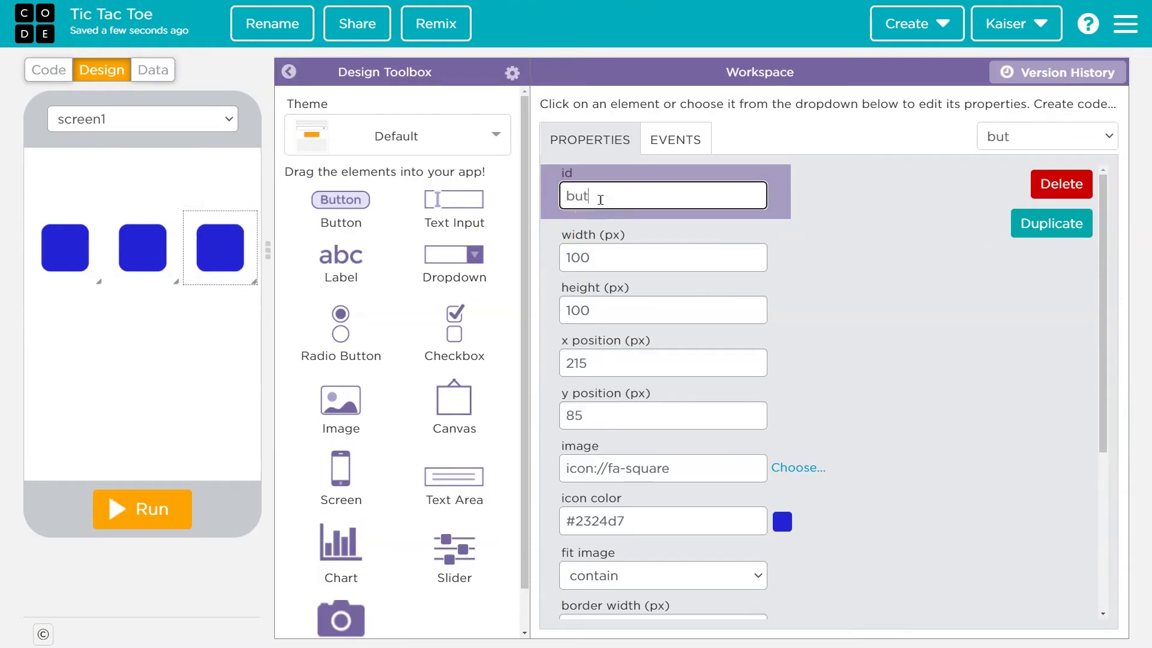
type("ton3")
Step: Add copies button4 to button6 as the grid's second row
left_click(1052, 224)
mouse_move(225, 257)
left_mouse_down()
mouse_move(66, 325)
mouse_move(142, 321)
left_mouse_up()
double_click(600, 196)
type("button4")
left_click(1051, 223)
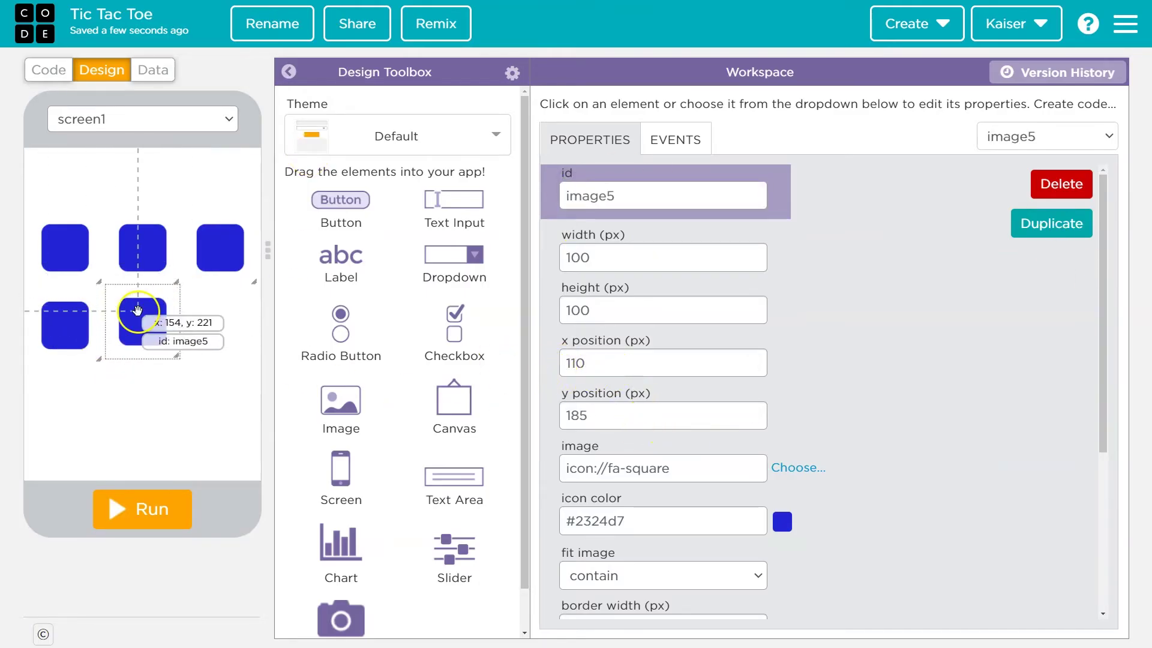
double_click(598, 196)
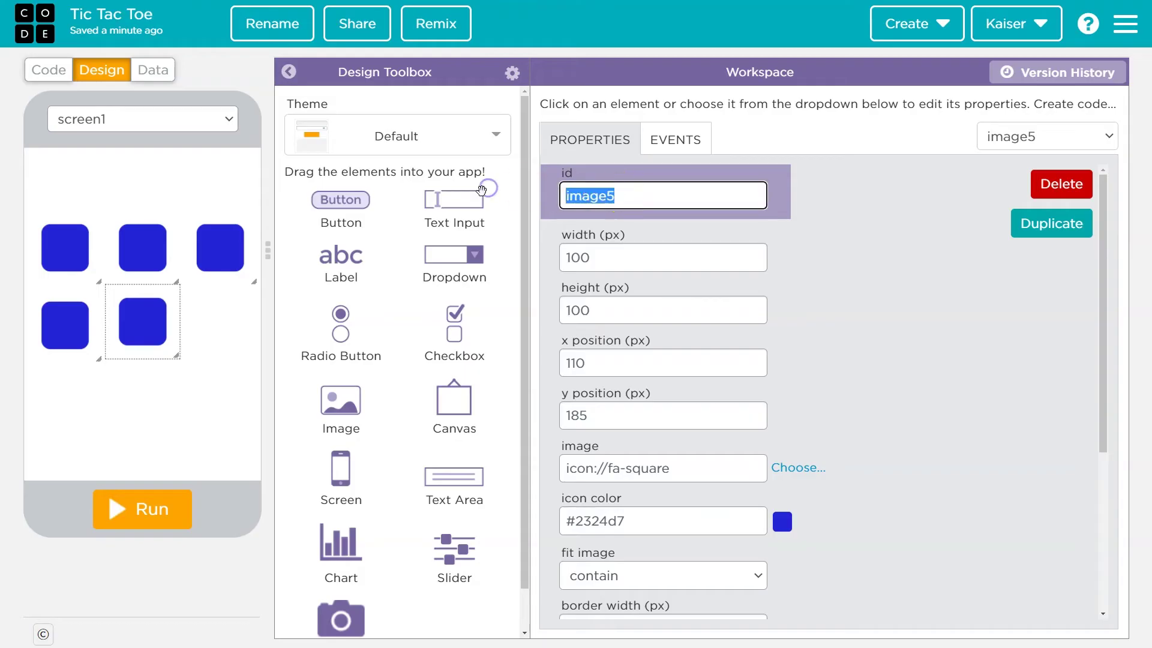
type("button5")
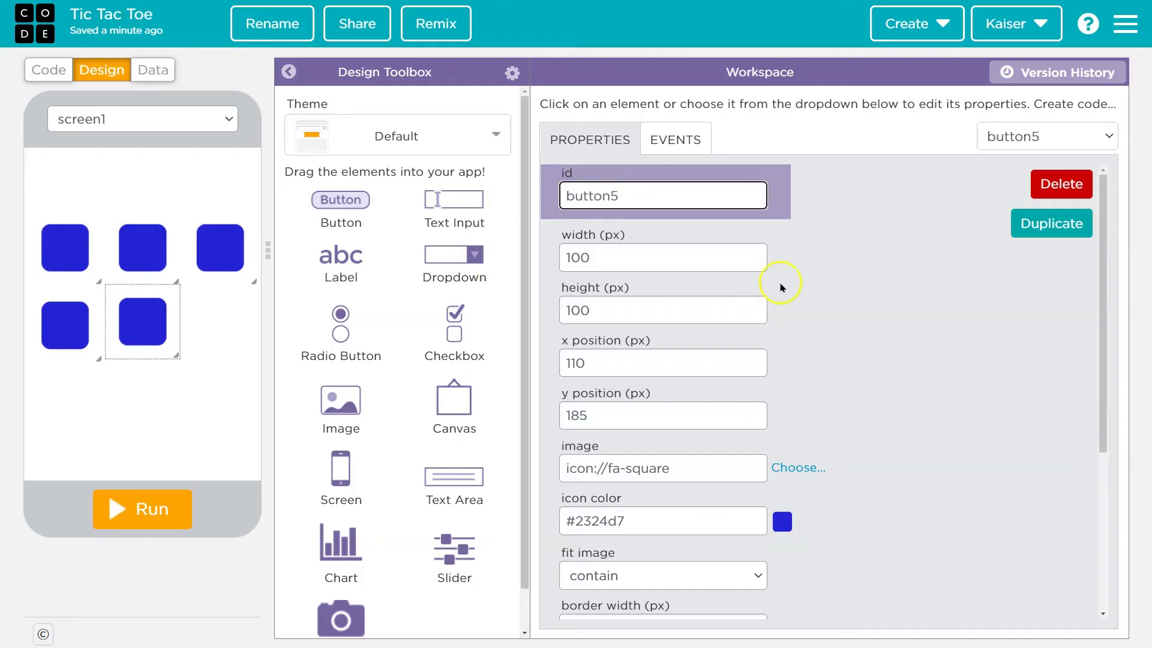
left_click(1044, 227)
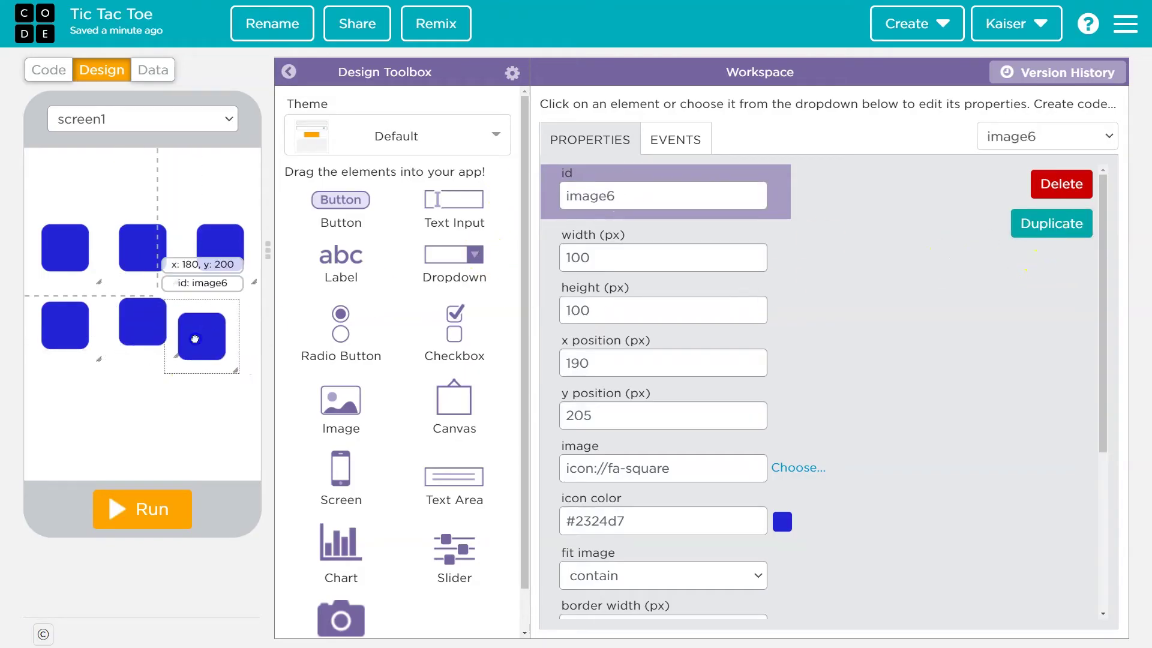
left_click_drag(169, 336, 212, 331)
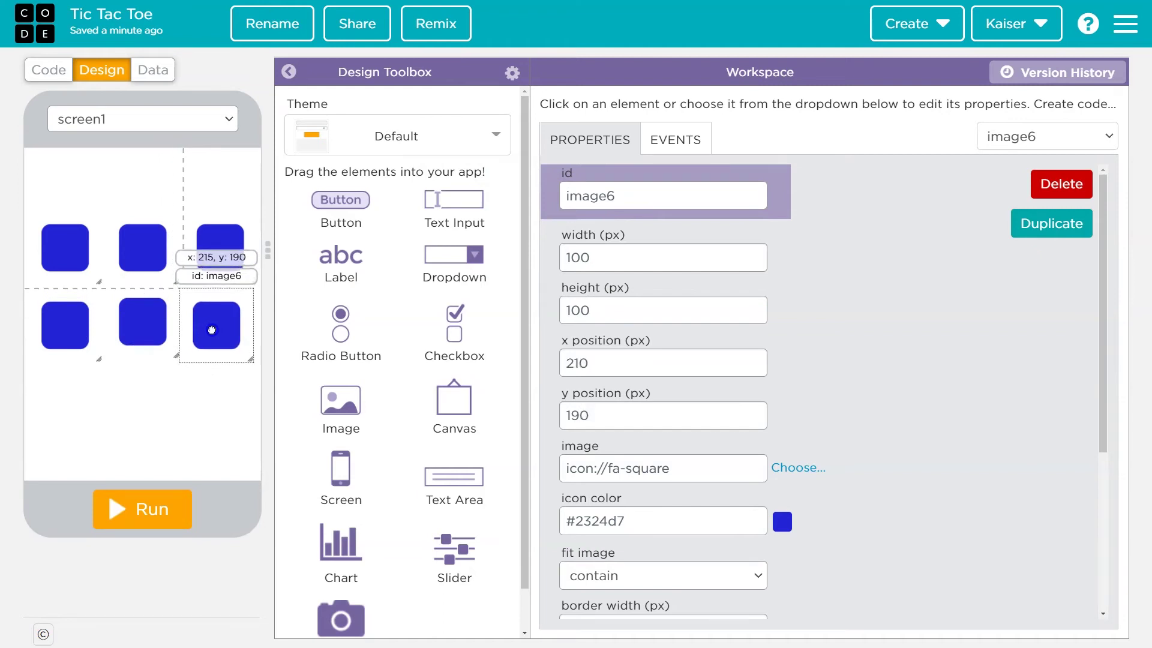
double_click(599, 196)
type("bu")
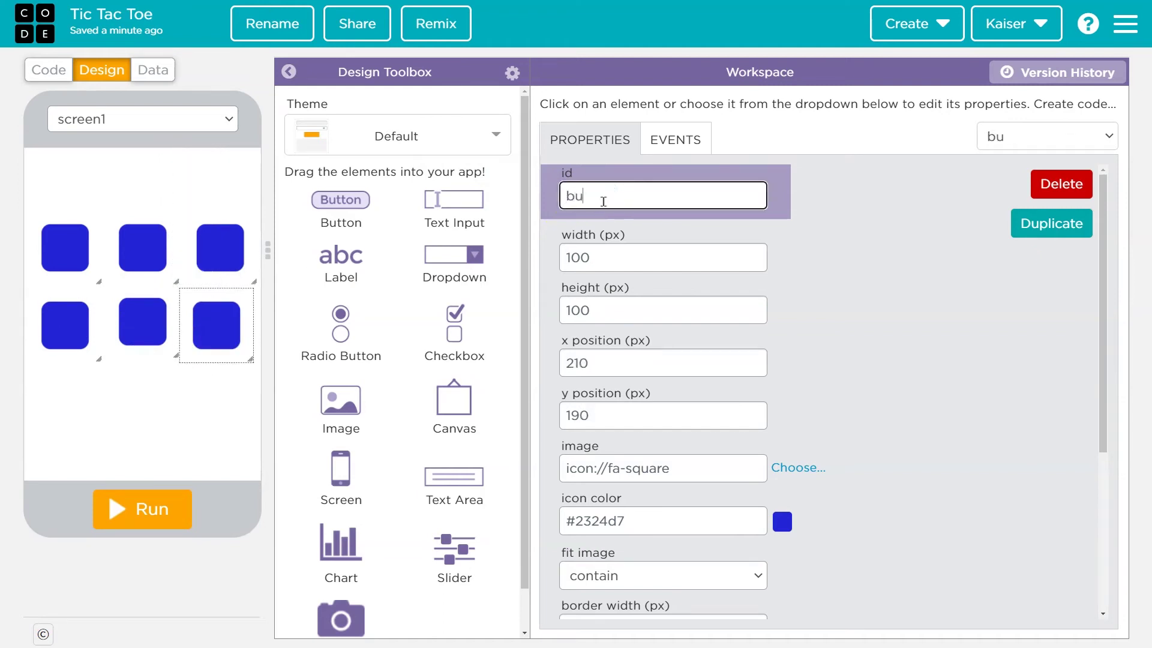
type("tton6")
left_click(927, 228)
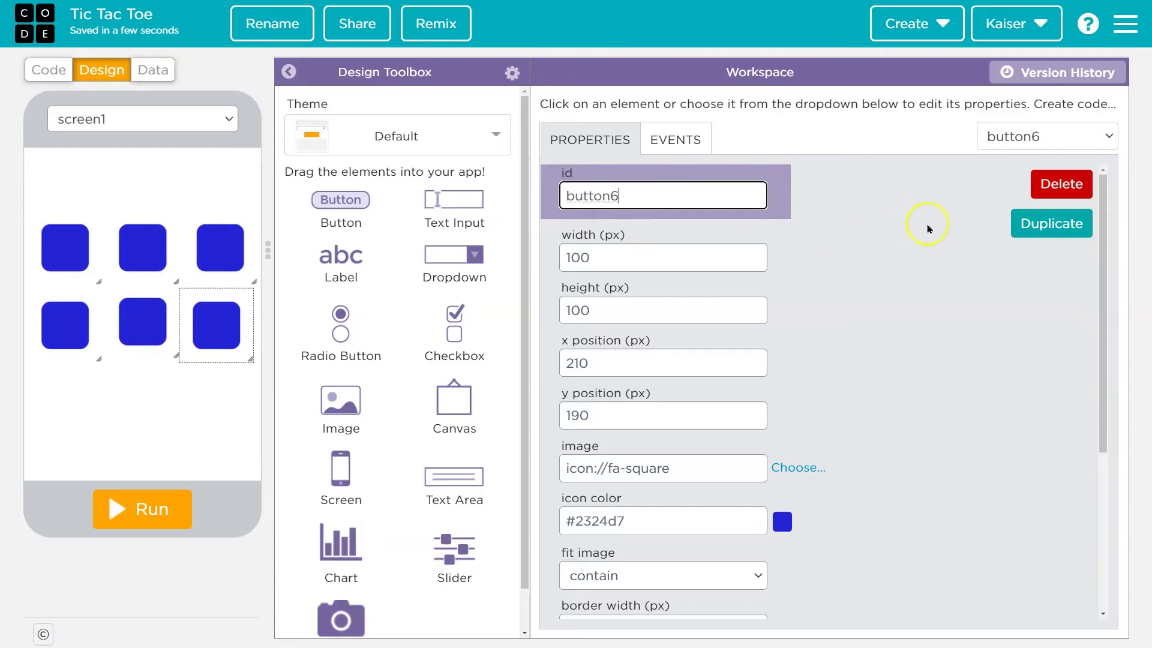
Step: Copy button4 to fill the bottom row, ending with button9 at x 210, y 290
left_click(68, 320)
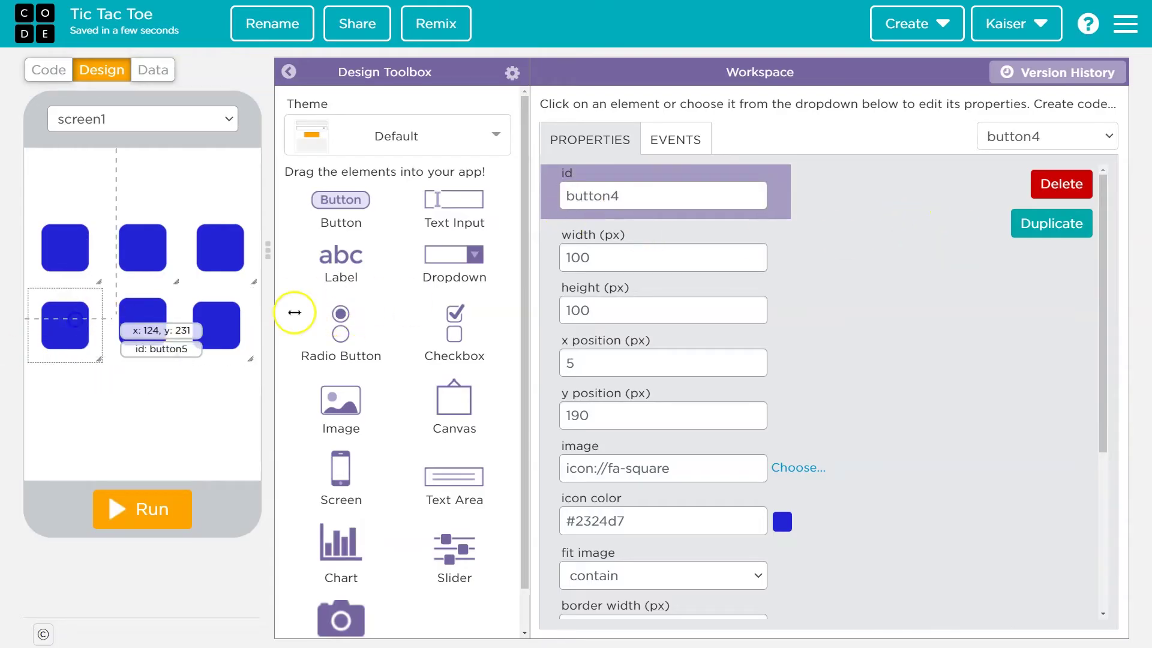
left_click(1049, 222)
mouse_move(70, 317)
left_mouse_down()
mouse_move(65, 378)
mouse_move(219, 411)
left_mouse_up()
type("b")
left_click(1049, 222)
type("button8")
left_click(1049, 223)
double_click(650, 196)
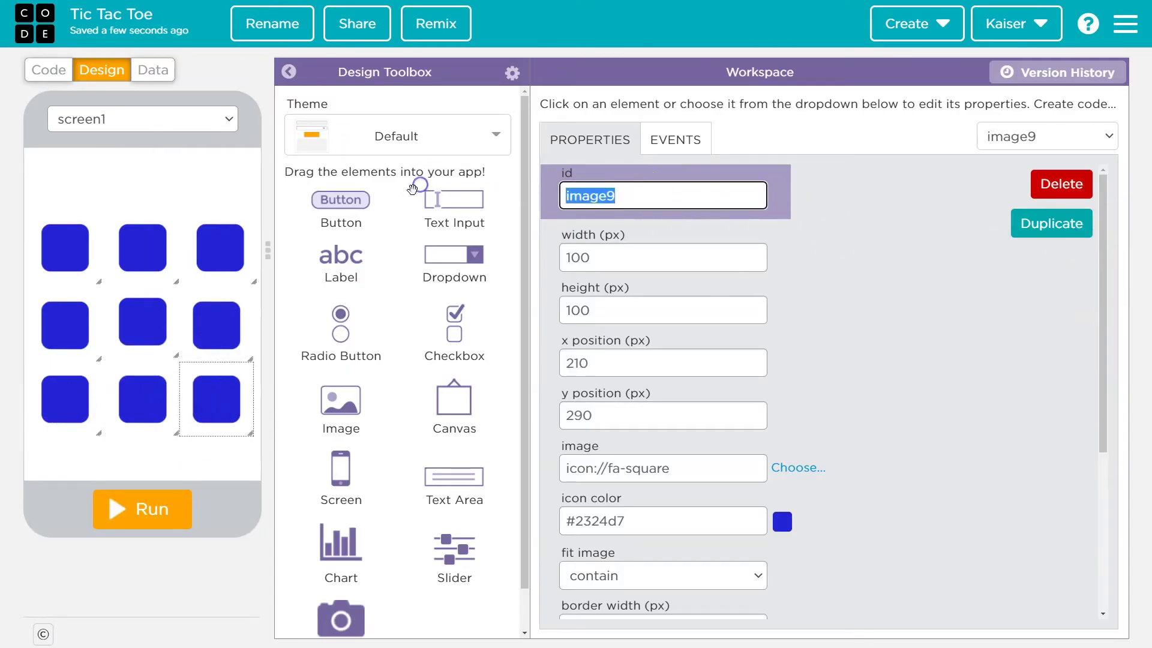
type("button9")
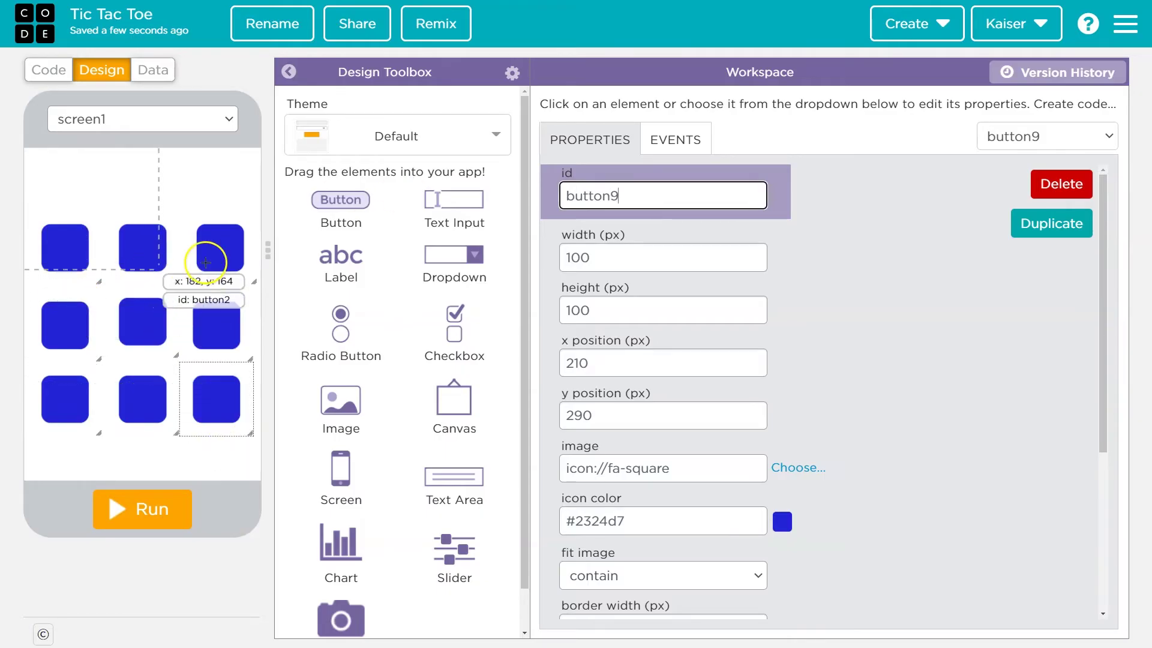
left_click(828, 272)
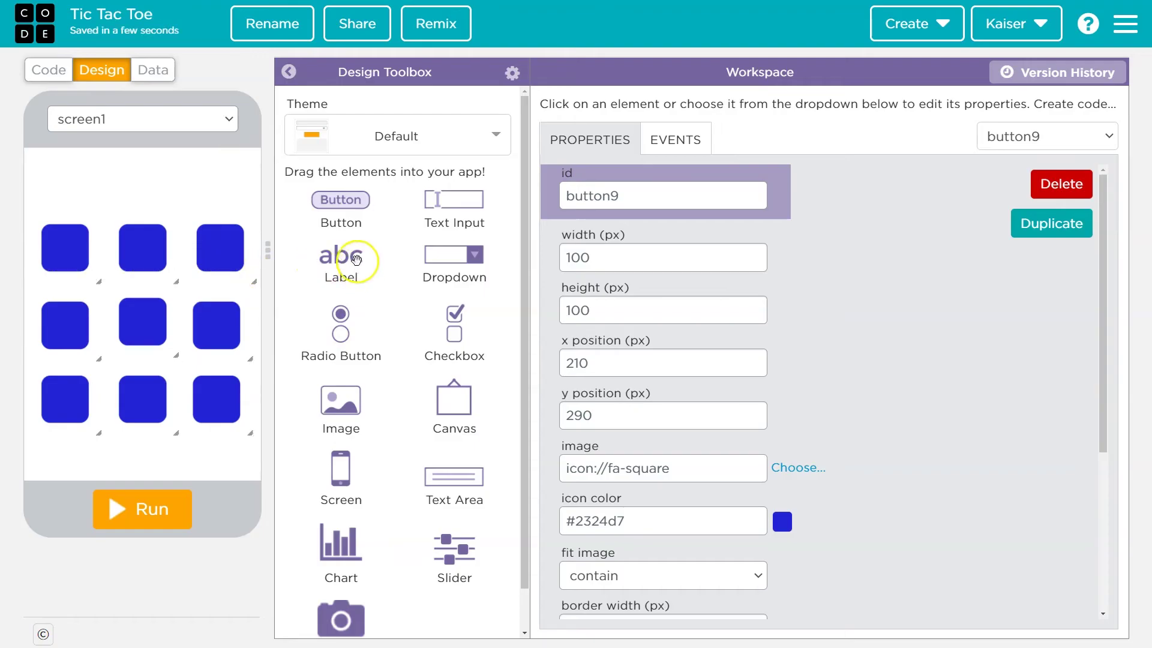
Step: Drop a label at x 120, y 30 with id gameTitle and text 'Tic Tac Toe'
left_click_drag(355, 260, 129, 177)
double_click(643, 195)
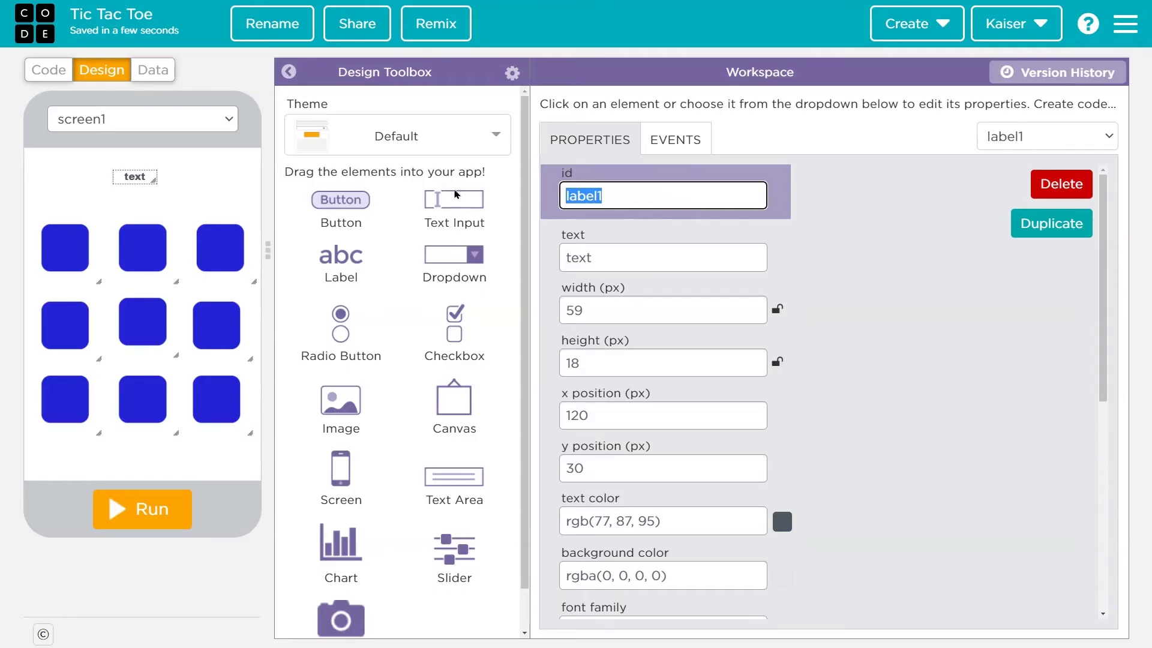
type("gameTit")
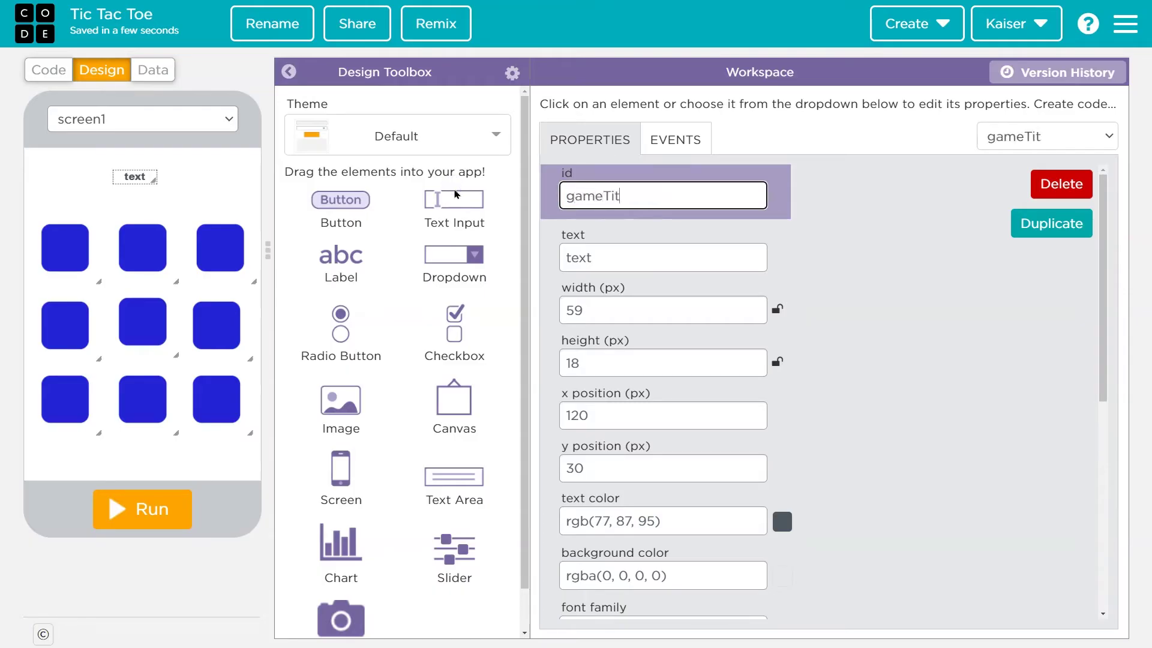
type("le")
key("Tab")
type("Tic")
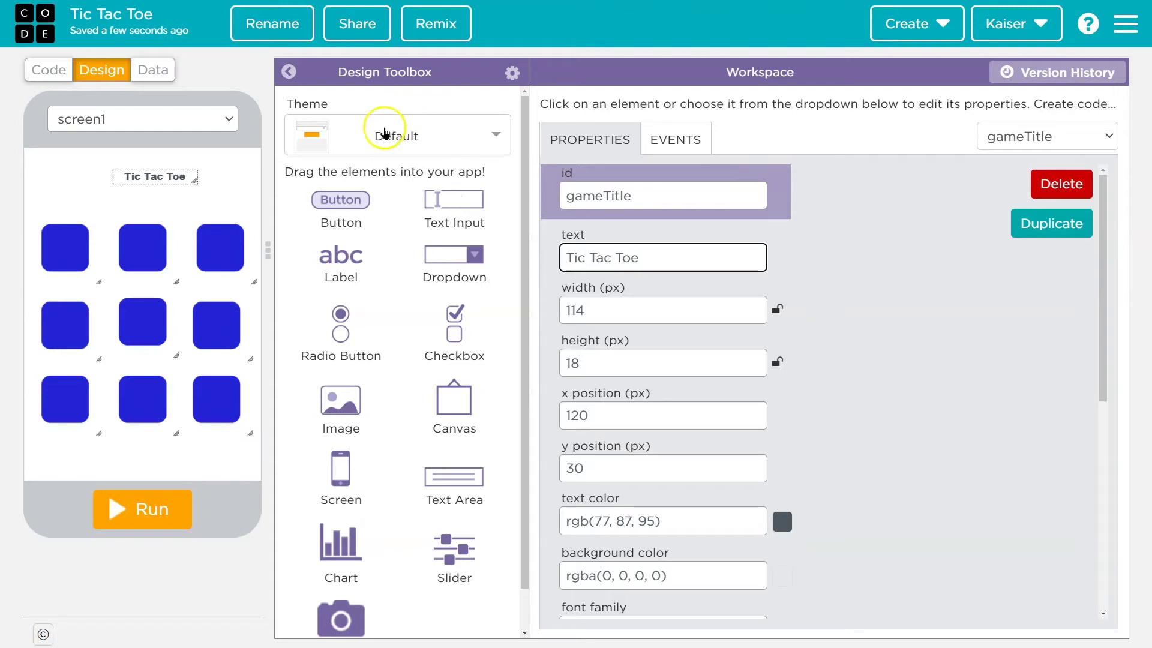
Step: Preview themes such as Orange, Lemonade, Watermelon and Forest, then apply Citrus
left_click(380, 132)
left_click(411, 378)
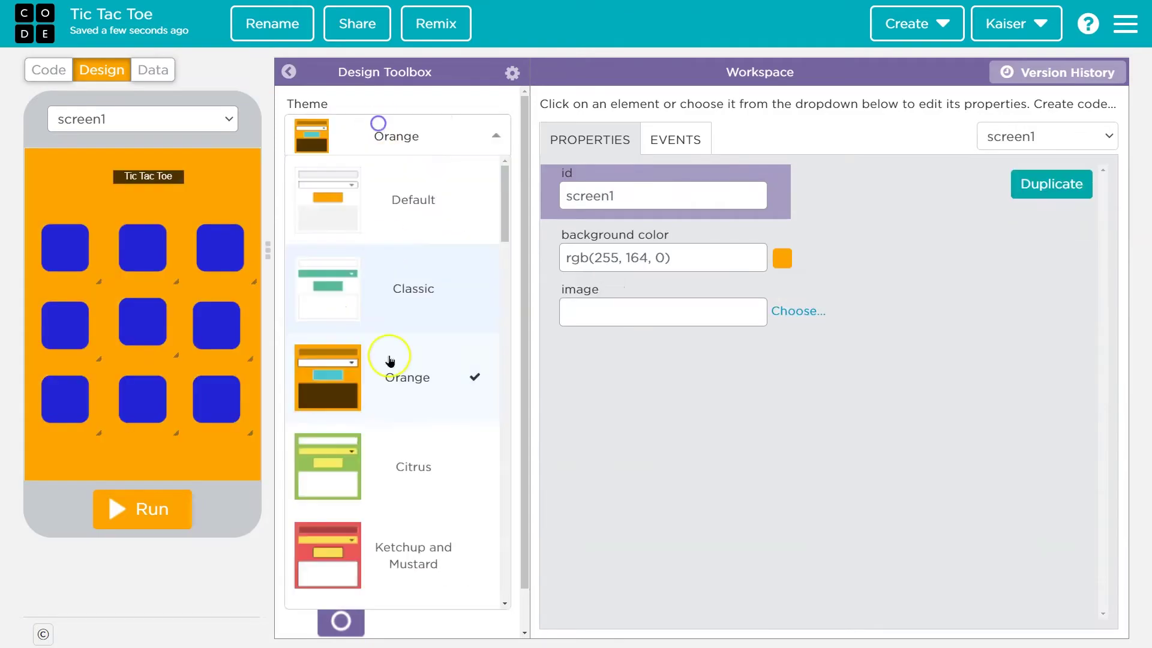
scroll(383, 383, "down", 2)
left_click(379, 466)
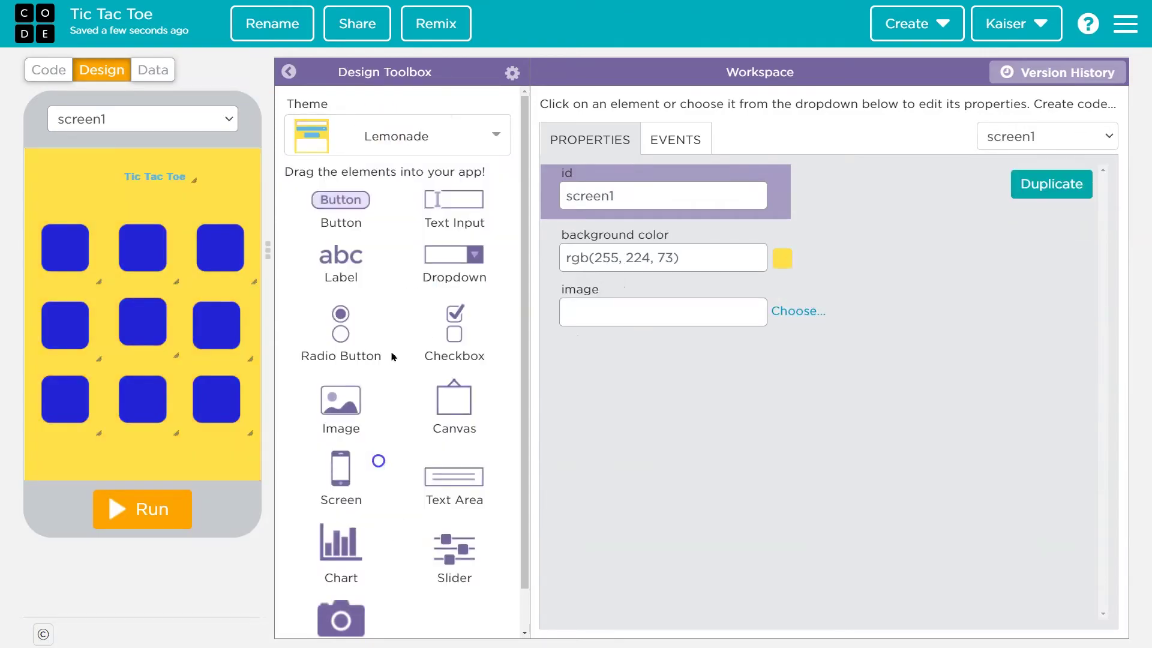
left_click(396, 136)
left_click(396, 369)
left_click(396, 135)
left_click(396, 369)
left_click(396, 135)
left_click(412, 196)
left_click(396, 137)
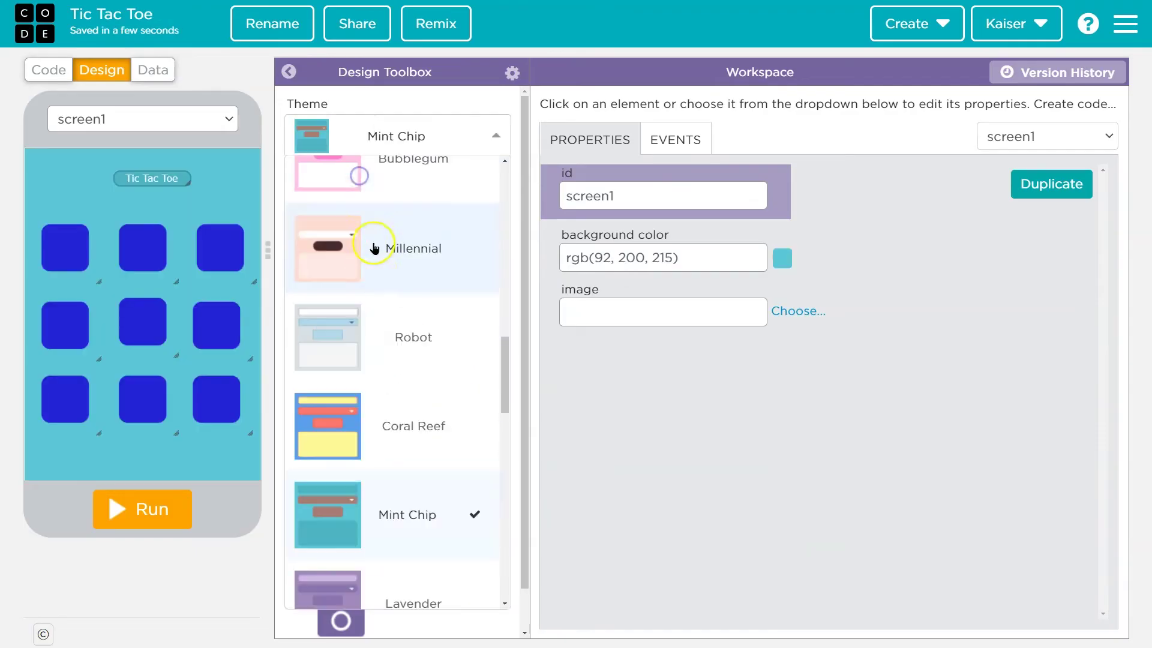
left_click(396, 429)
left_click(396, 136)
scroll(360, 334, "up", 3)
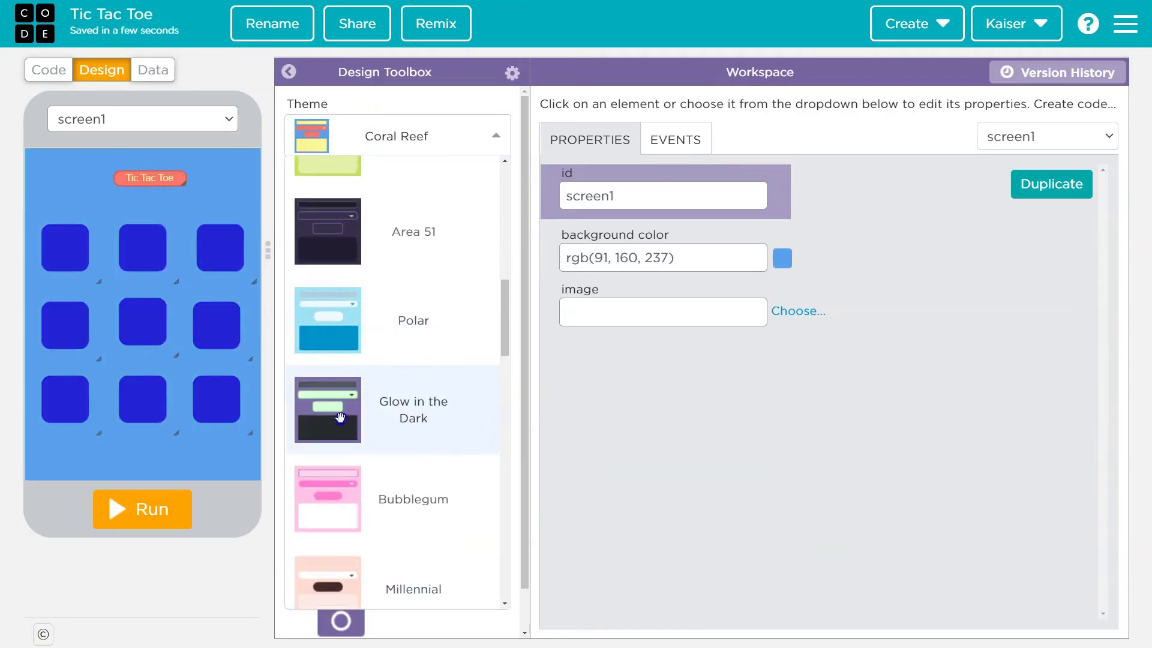
left_click(396, 410)
left_click(352, 136)
left_click(396, 244)
left_click(346, 136)
scroll(366, 192, "up", 1)
left_click(366, 192)
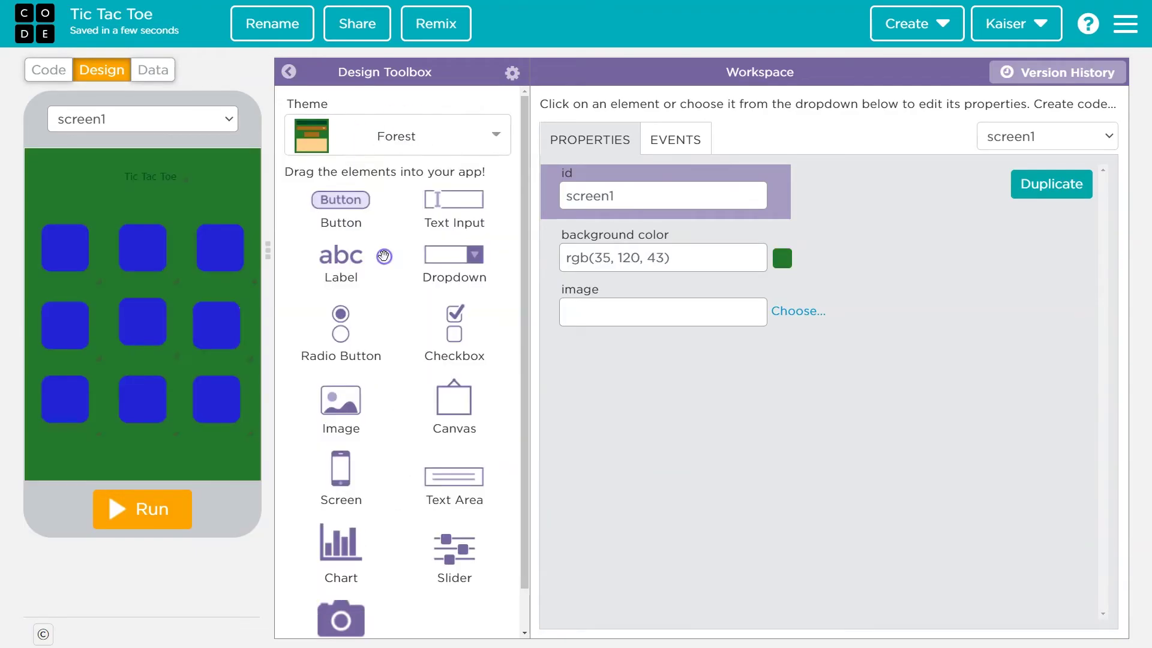
left_click(396, 136)
scroll(416, 250, "up", 1)
left_click(378, 198)
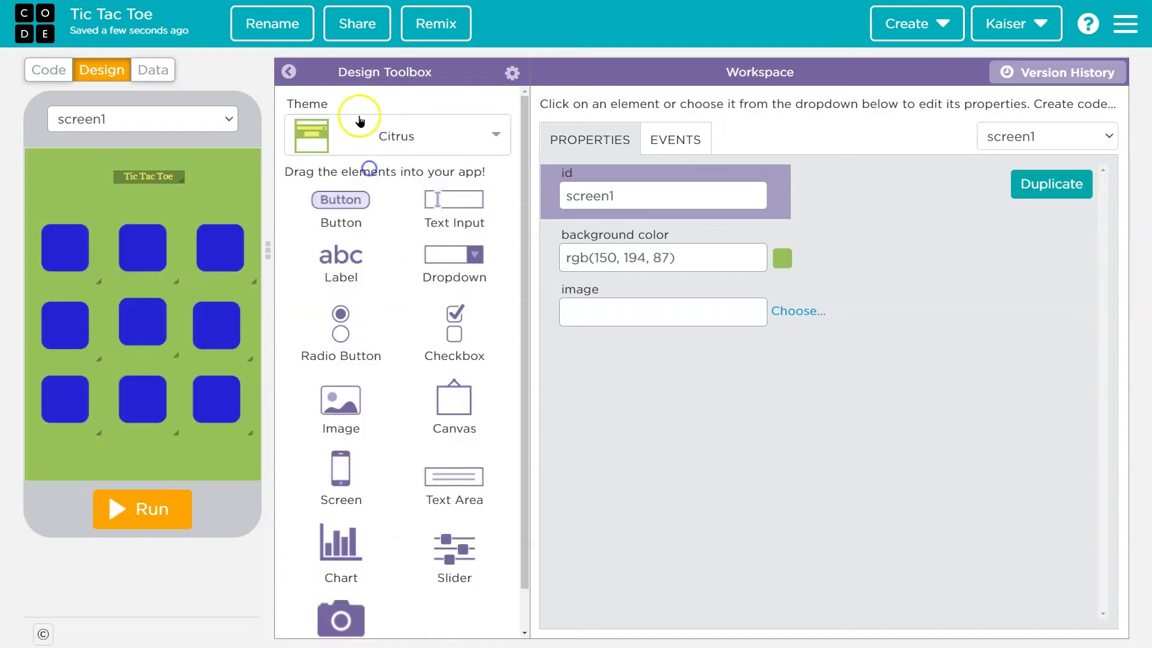
Step: Resize gameTitle to 295x50 so it fits one line, with centred text
left_click(142, 177)
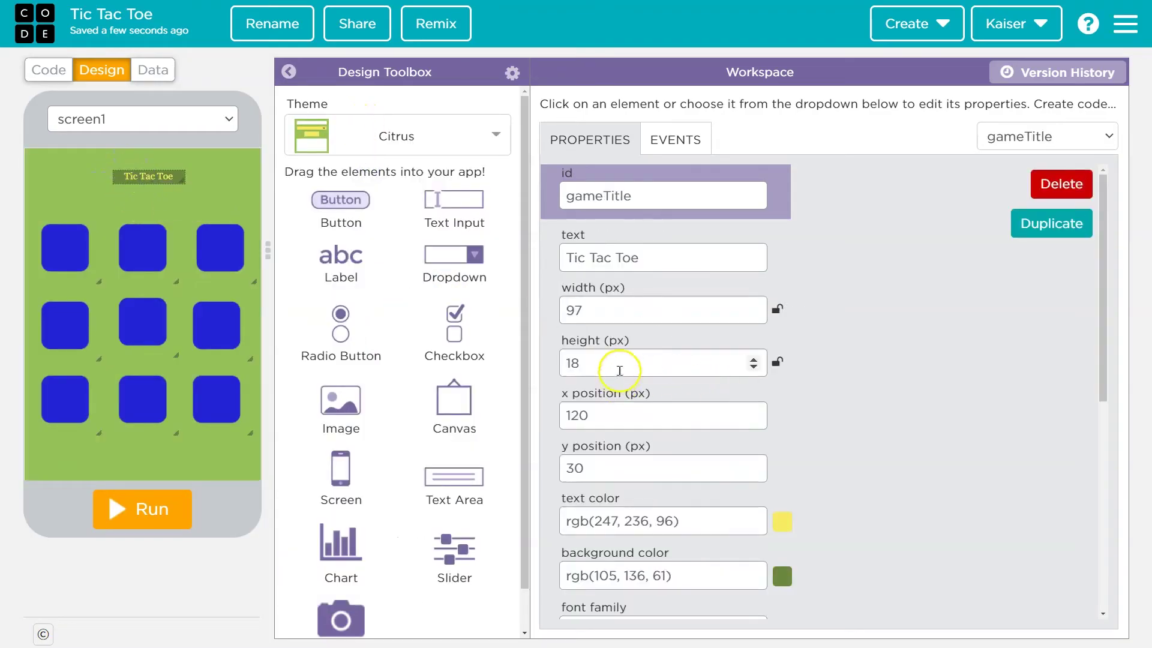
double_click(673, 363)
double_click(607, 467)
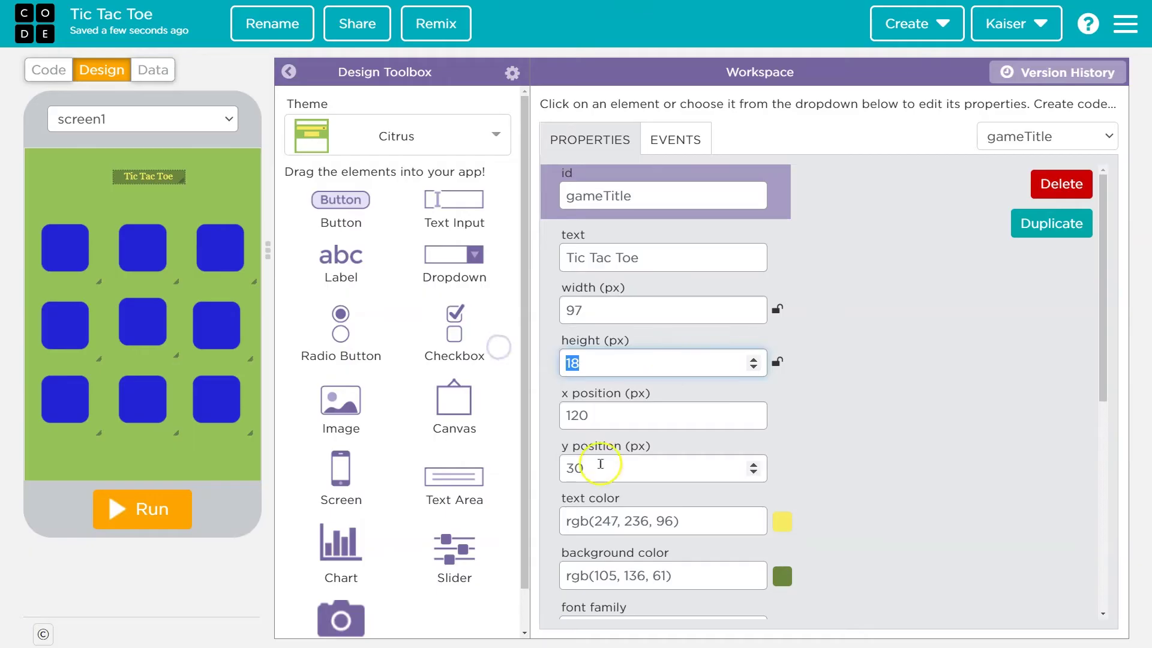
type("28")
scroll(667, 468, "down", 2)
double_click(630, 553)
type("45")
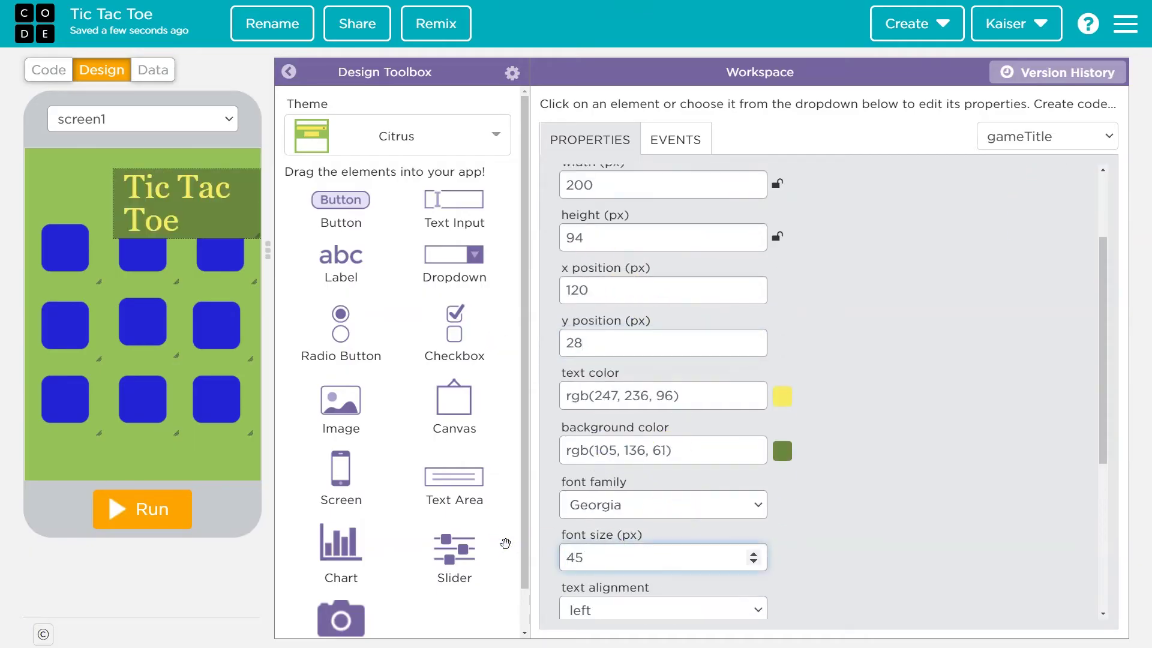
left_click_drag(205, 194, 131, 195)
left_click_drag(187, 241, 250, 205)
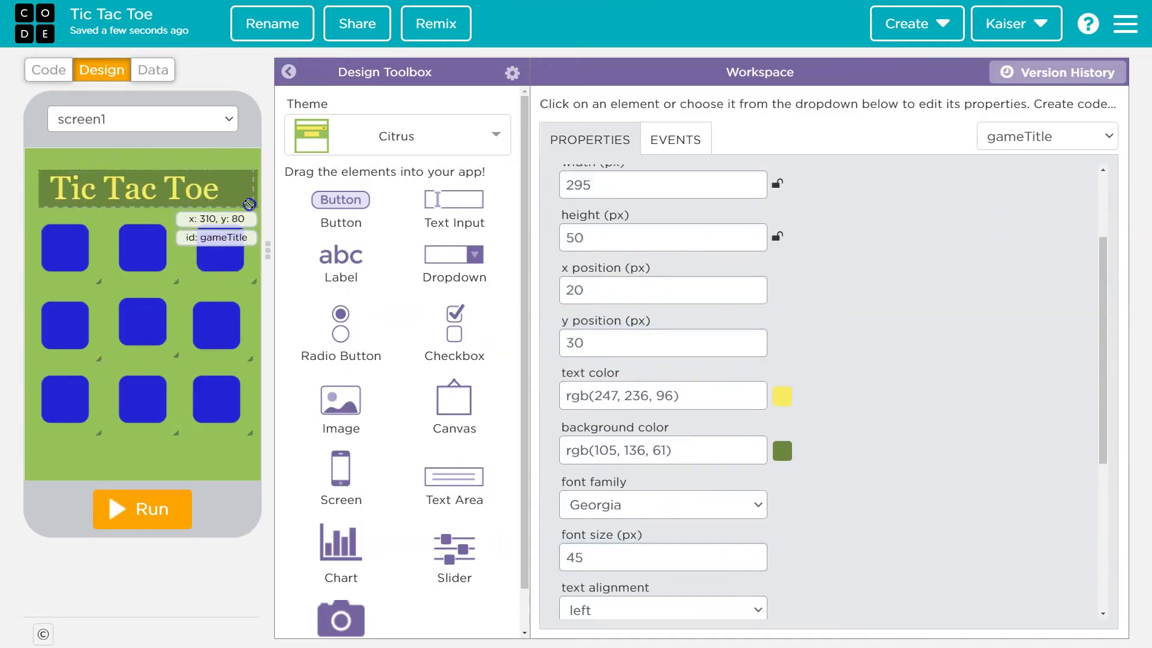
scroll(630, 468, "down", 1)
left_click(617, 484)
left_click(617, 532)
left_click_drag(144, 187, 148, 178)
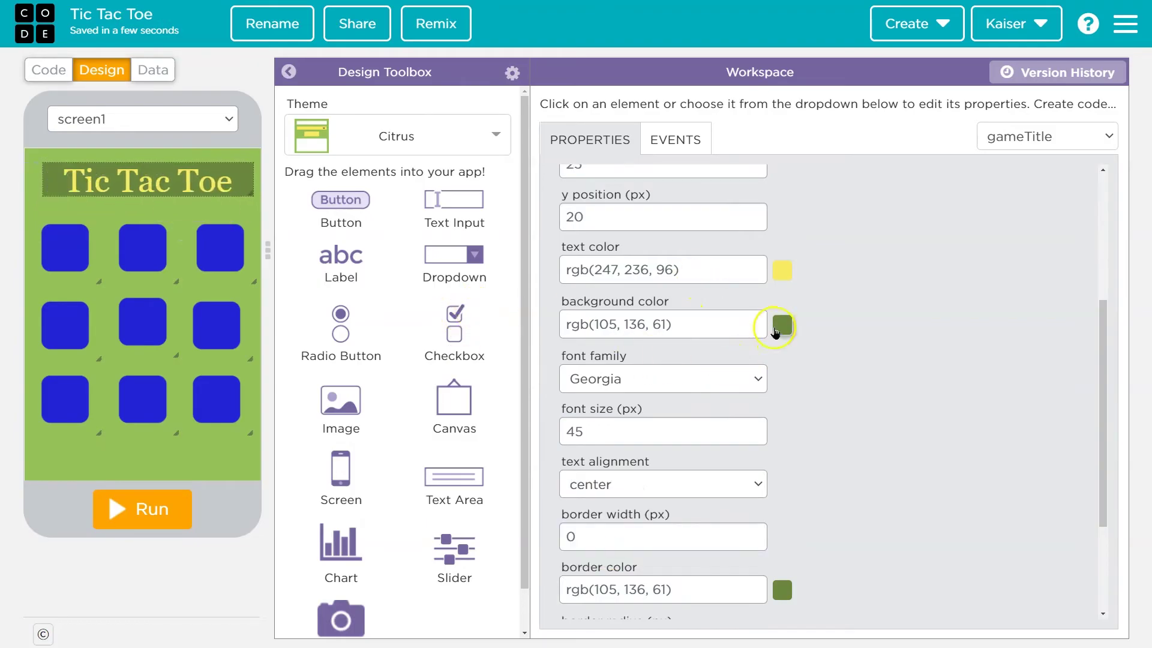
Step: Give the title a dark green background (rgb 41, 79, 31)
left_click(783, 324)
left_click_drag(618, 475, 650, 476)
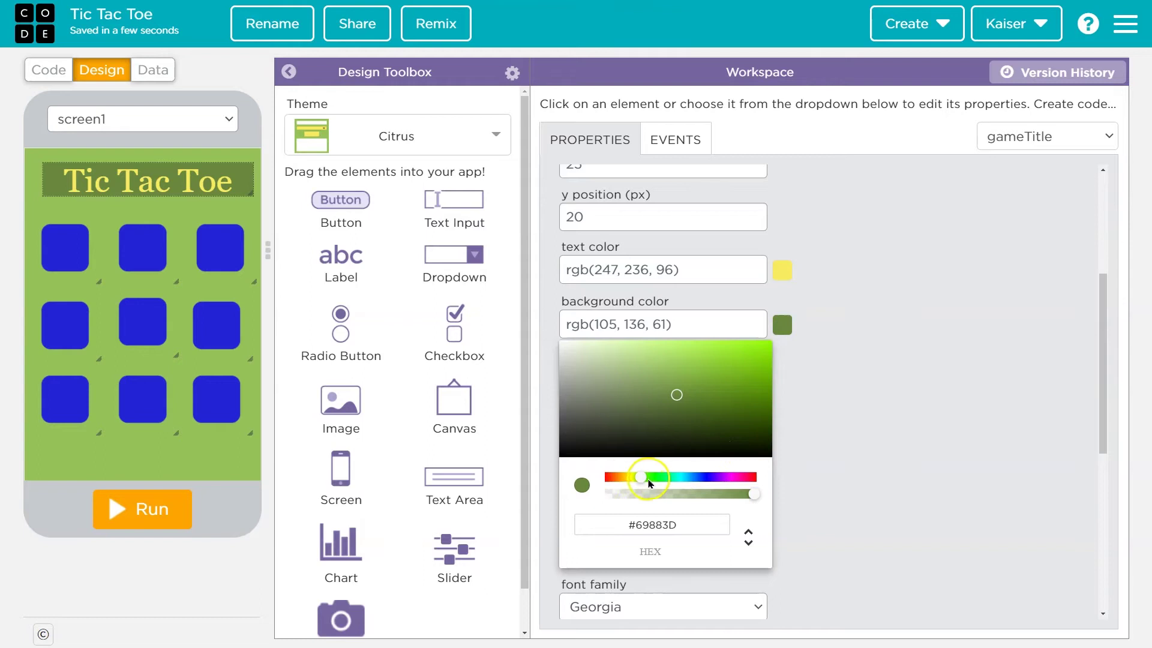
left_click_drag(676, 419, 690, 425)
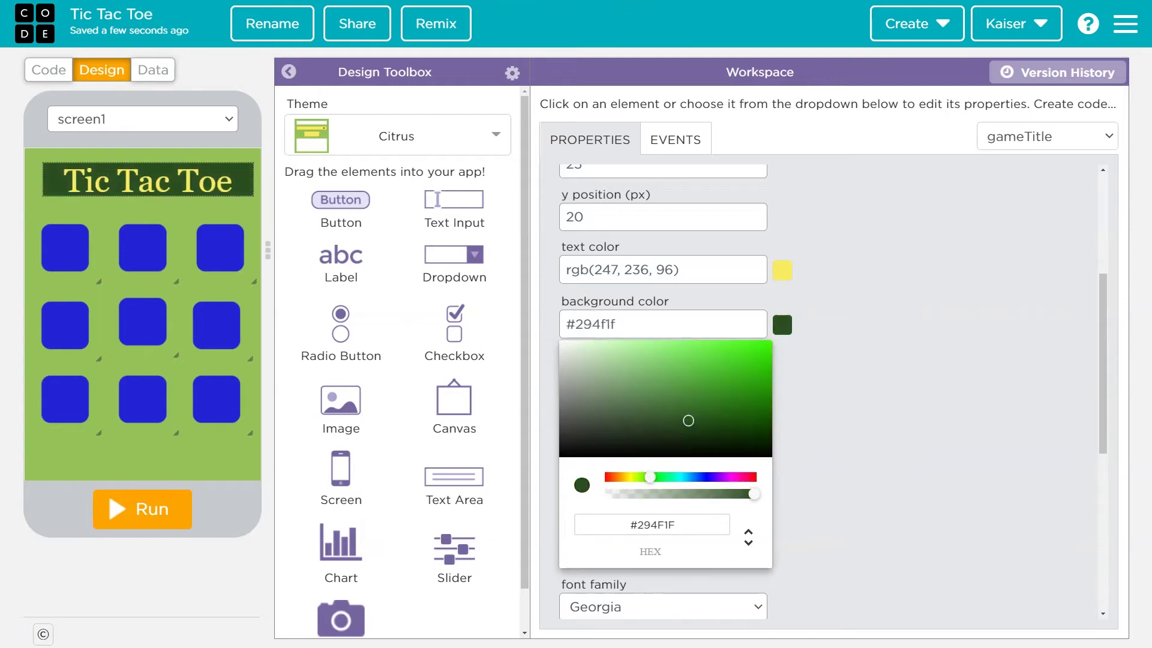
left_click(316, 410)
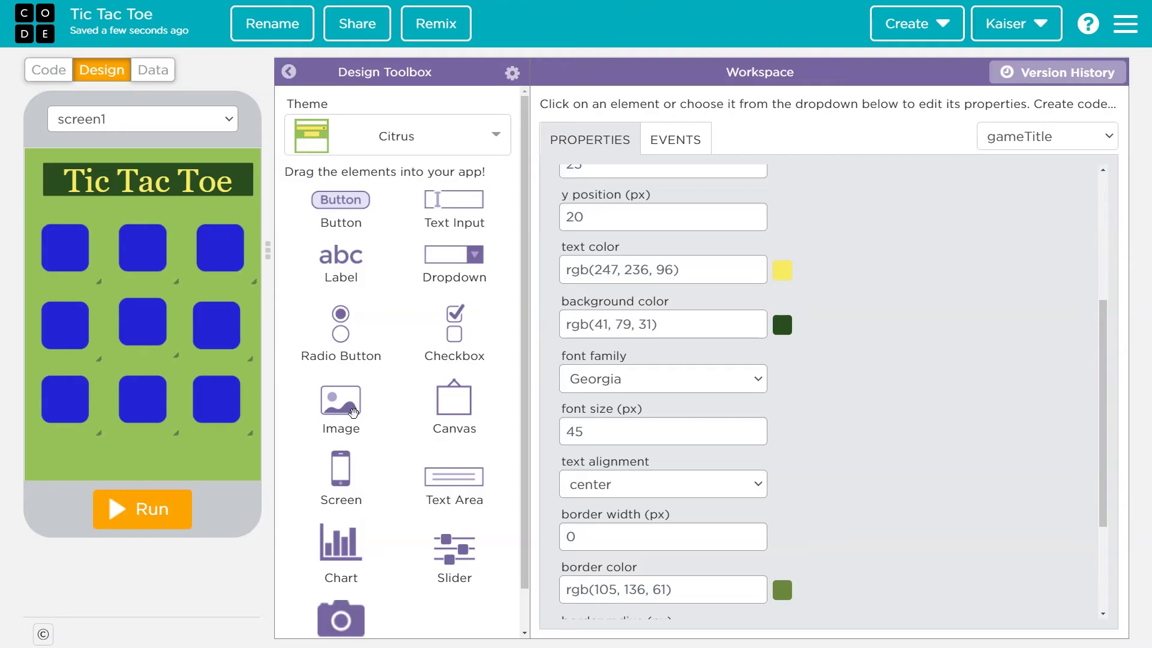
Step: Add two buttons to the screen below the grid
mouse_move(351, 410)
left_mouse_down()
mouse_move(167, 423)
mouse_move(333, 398)
left_mouse_up()
mouse_move(341, 199)
left_mouse_down()
mouse_move(78, 450)
mouse_move(198, 454)
left_mouse_up()
left_click(104, 457)
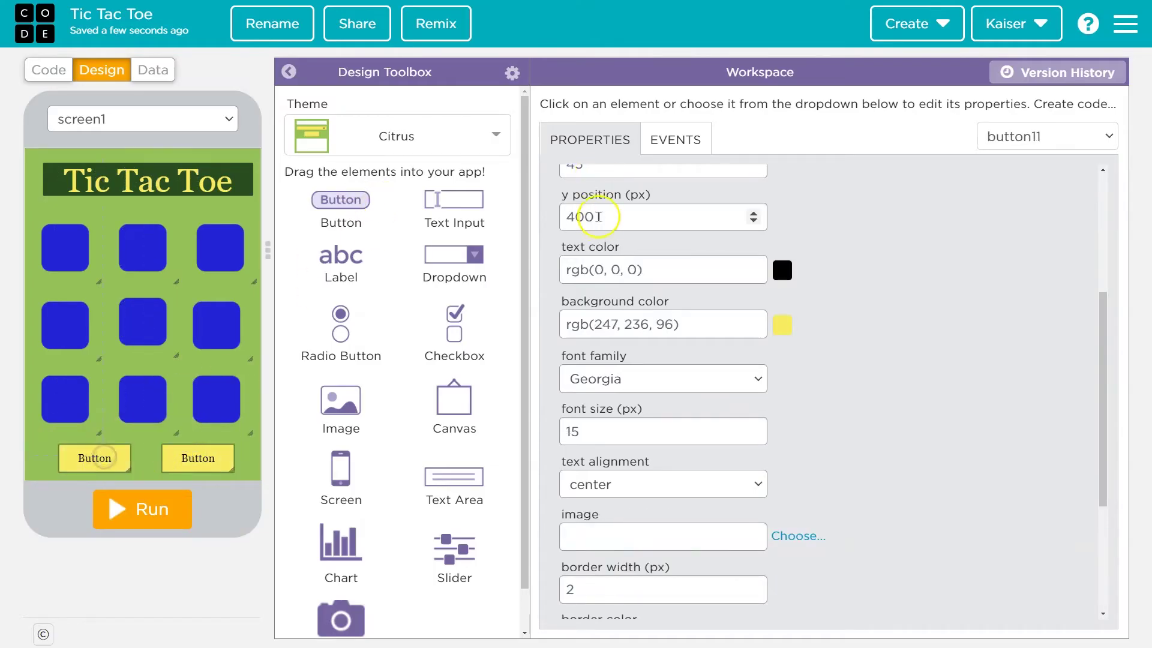
Step: Rename the left button xTurnButton and set its text to X
double_click(643, 195)
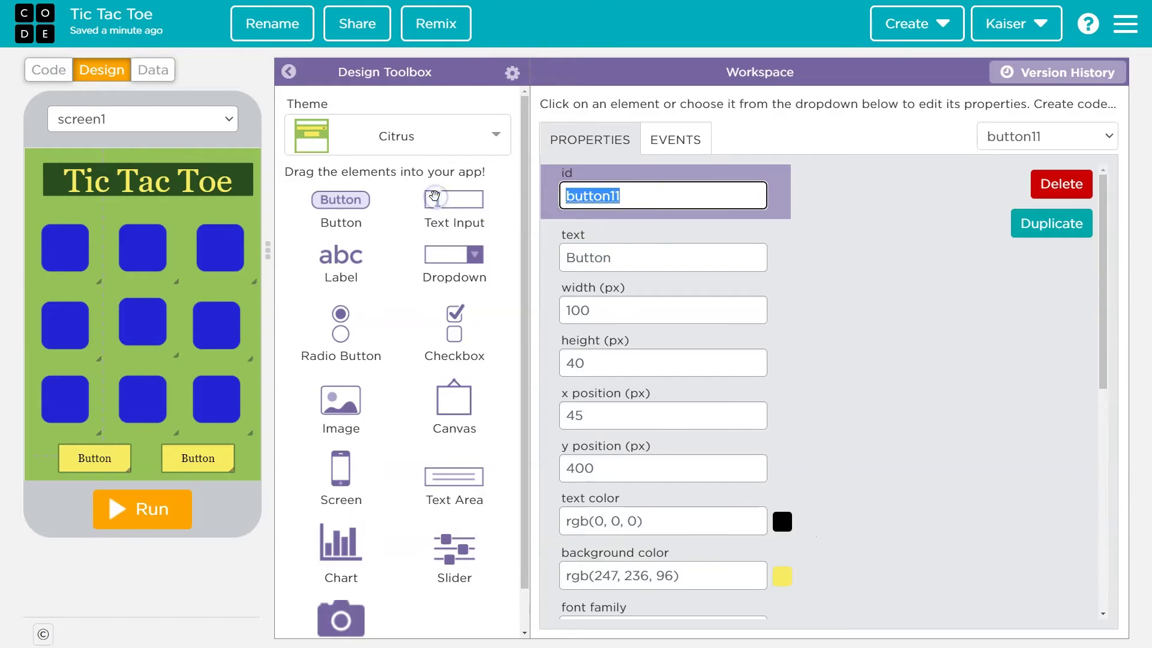
type("xTurnB")
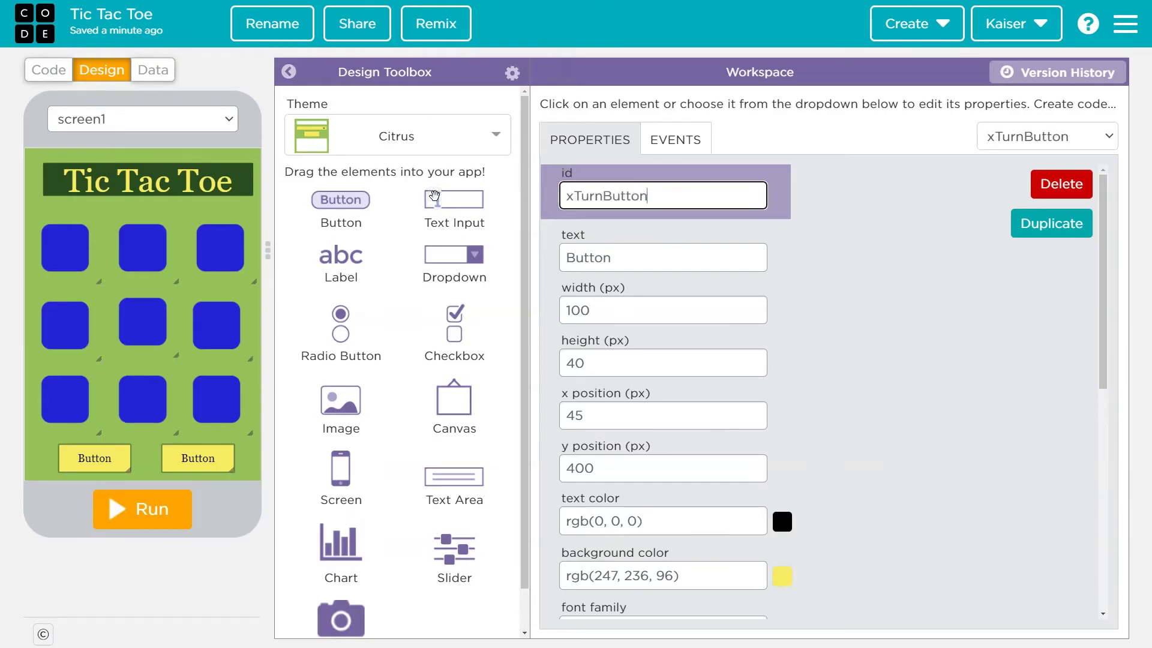
left_click_drag(619, 258, 551, 265)
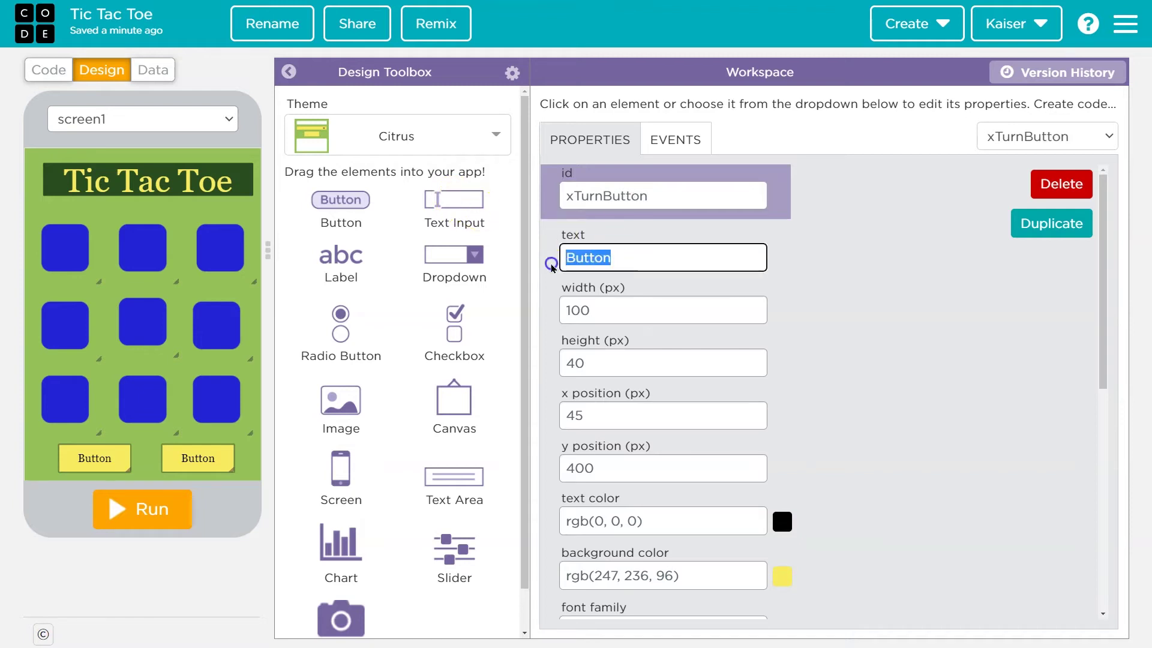
type("X")
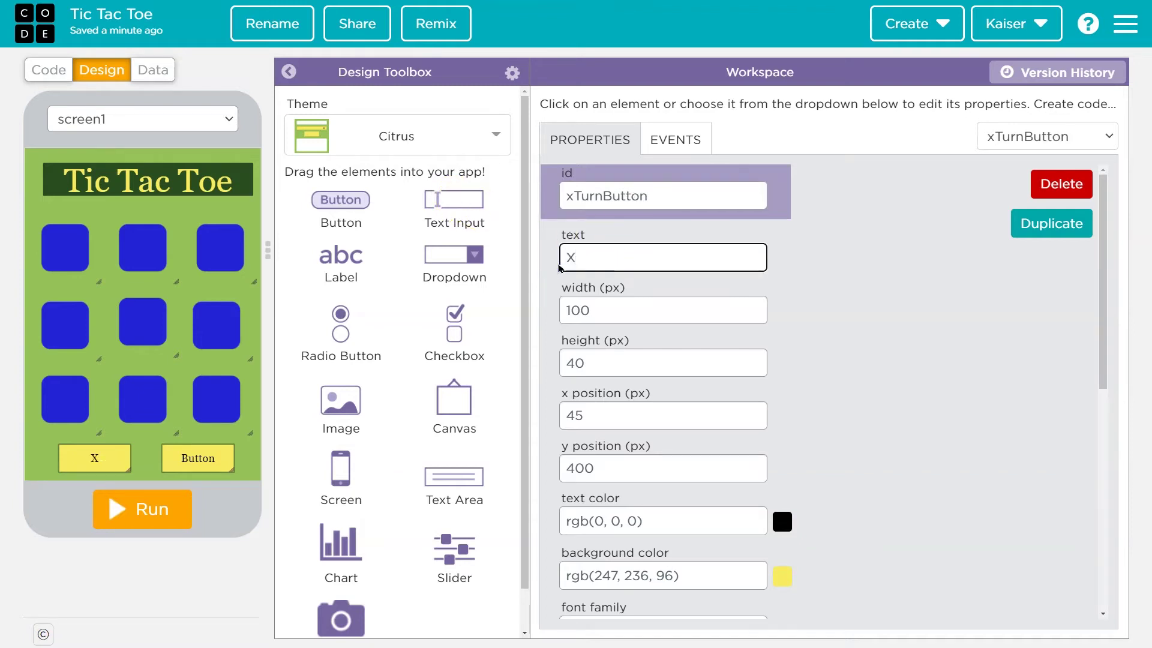
left_click(601, 255)
scroll(792, 459, "down", 3)
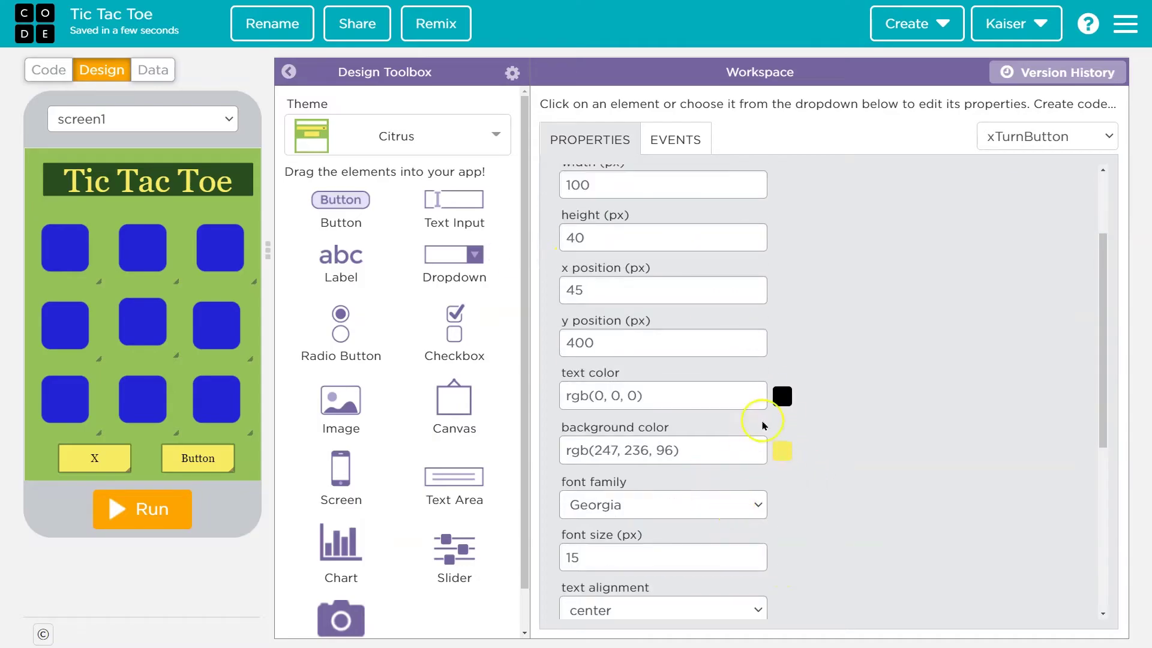
scroll(774, 401, "down", 3)
scroll(773, 403, "down", 3)
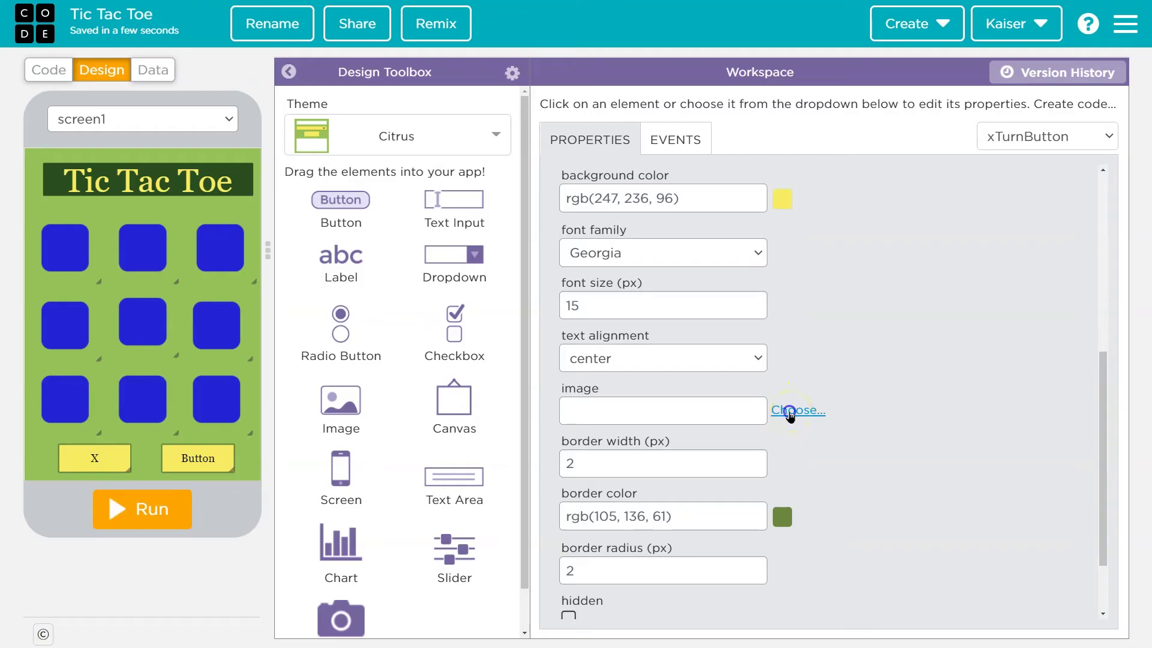
Step: Set xTurnButton's image to the 'times' X icon from the icon library
left_click(789, 412)
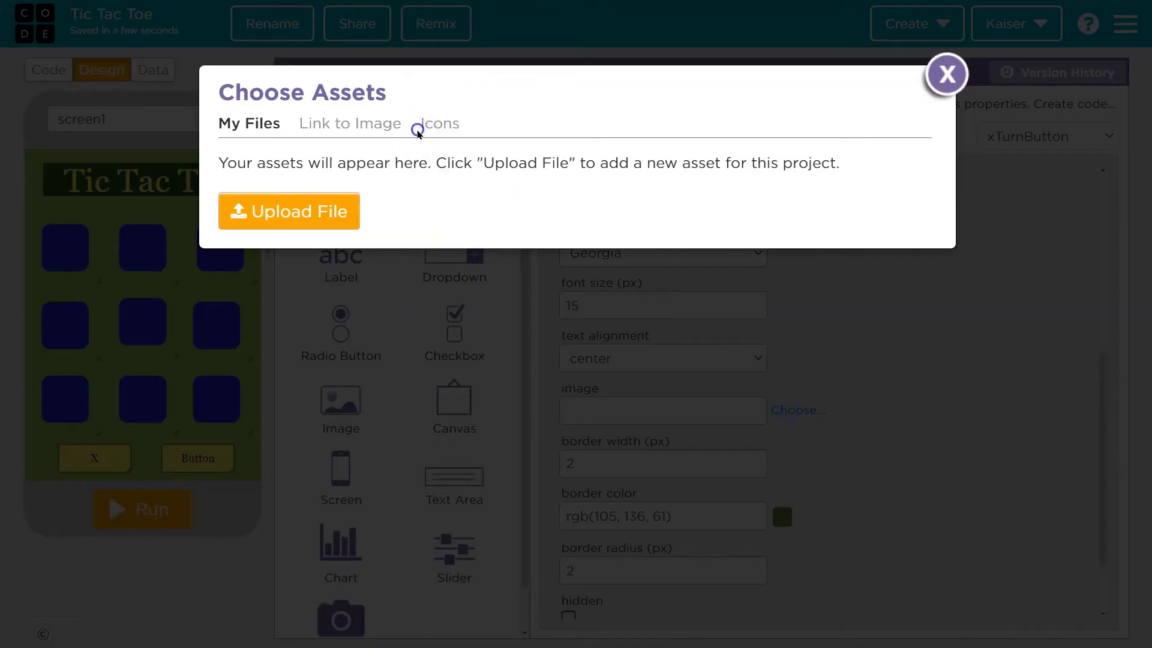
left_click(447, 124)
left_click(766, 167)
type("x")
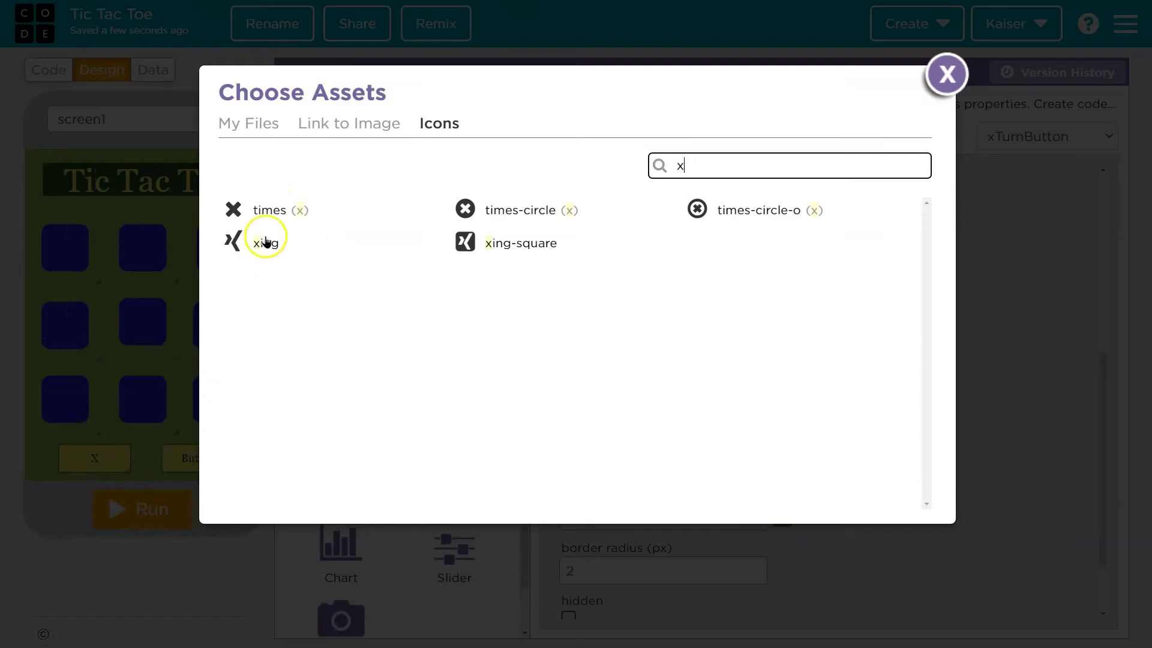
left_click(275, 206)
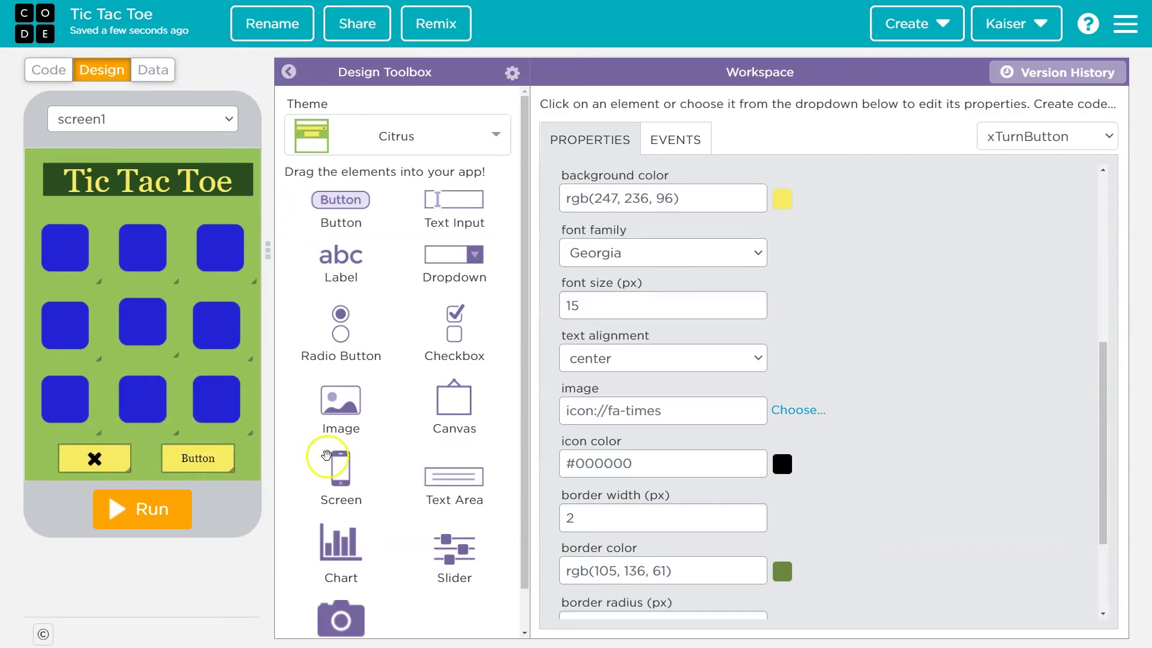
Step: Color the X icon red and select the button's label text to clear it
left_click(781, 464)
left_click(743, 496)
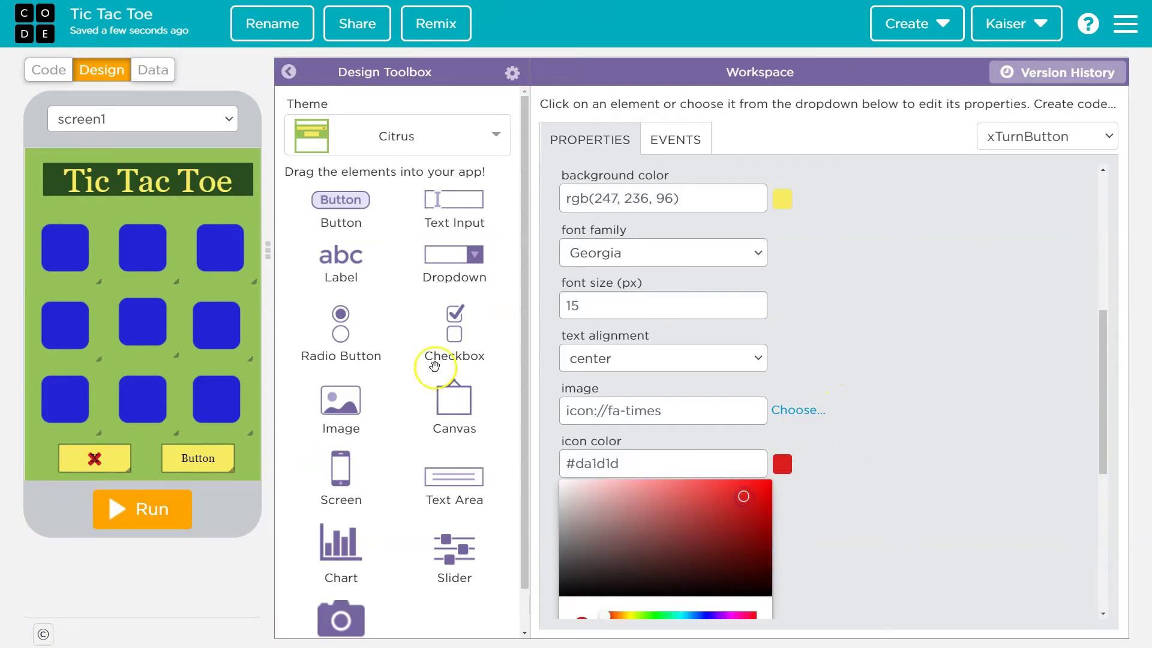
left_click(771, 482)
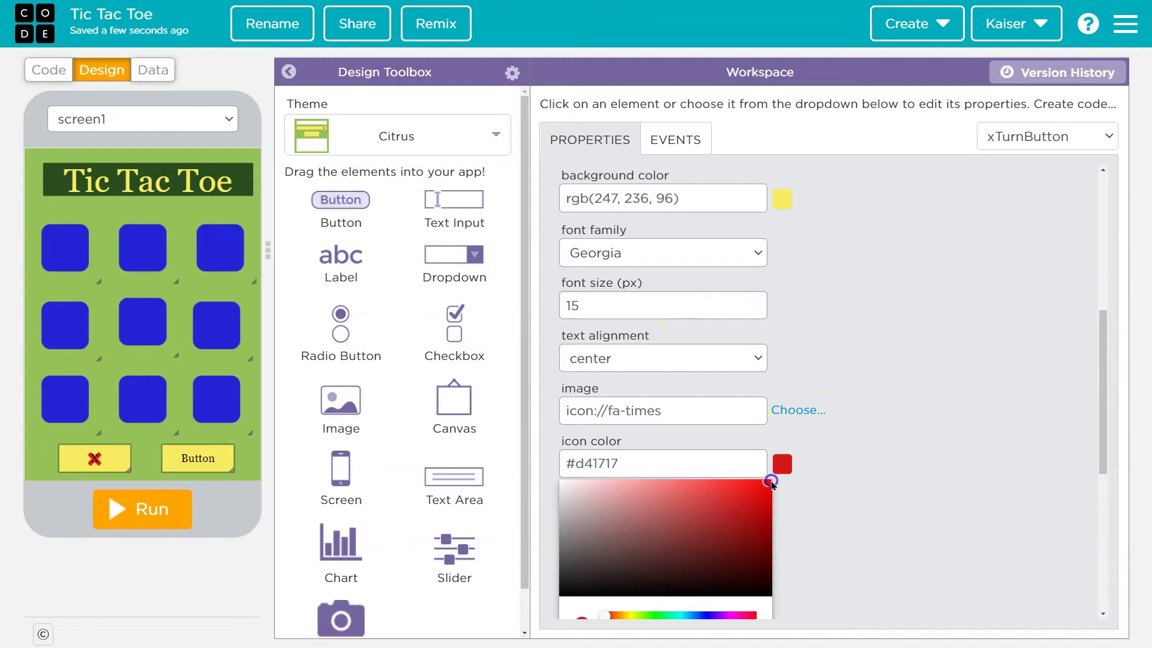
left_click_drag(770, 482, 784, 463)
left_click(874, 289)
scroll(646, 318, "up", 3)
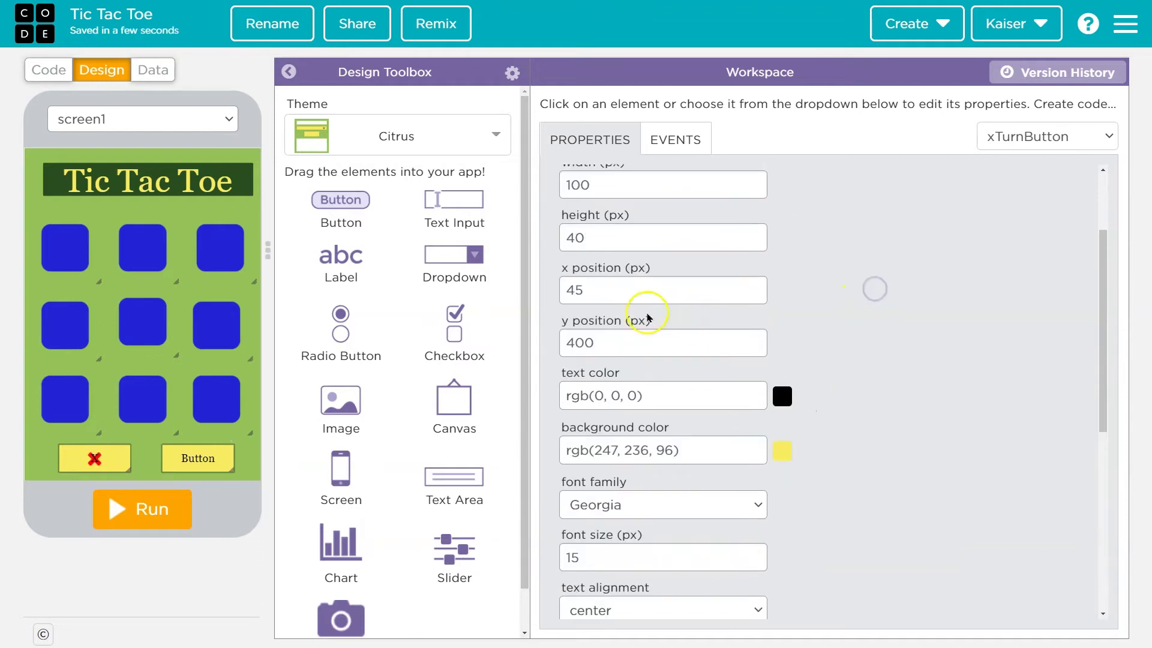
scroll(600, 296, "up", 2)
double_click(619, 258)
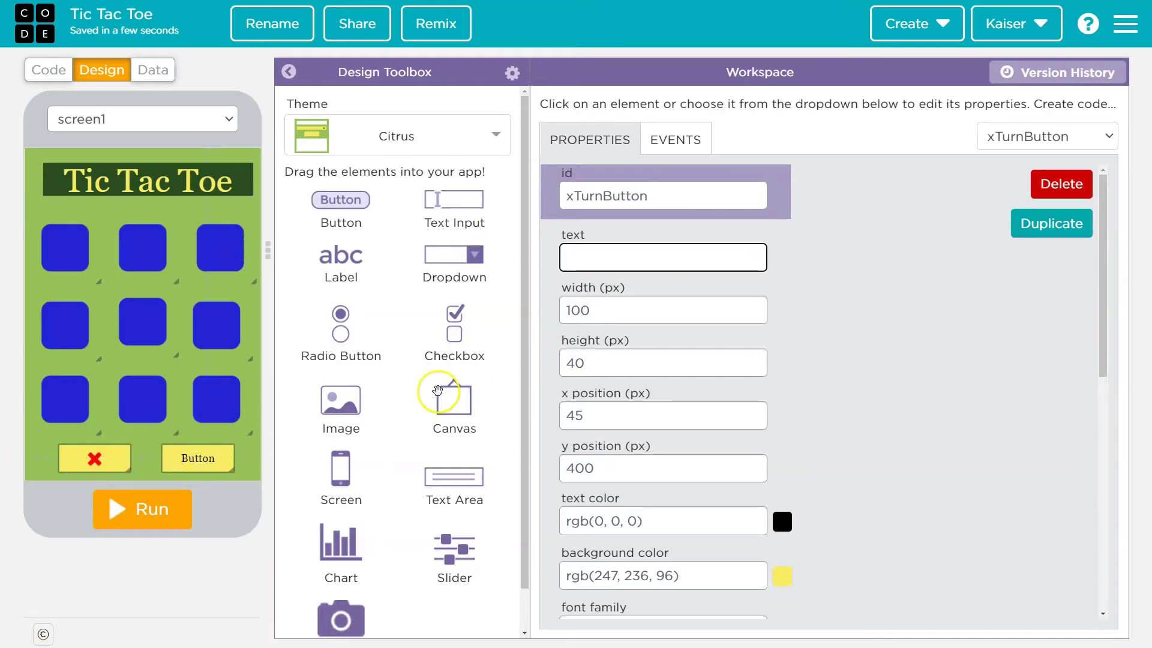
Step: Rename the second button to oTurnButton and clear its label text
left_click_drag(663, 195, 518, 197)
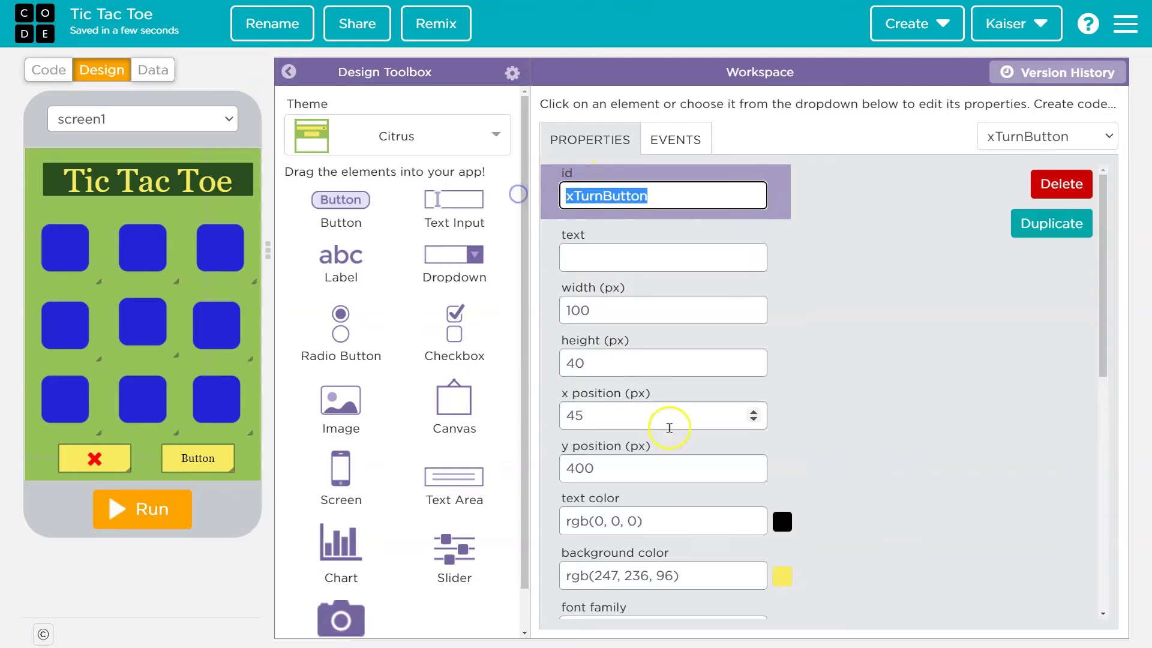
left_click(198, 458)
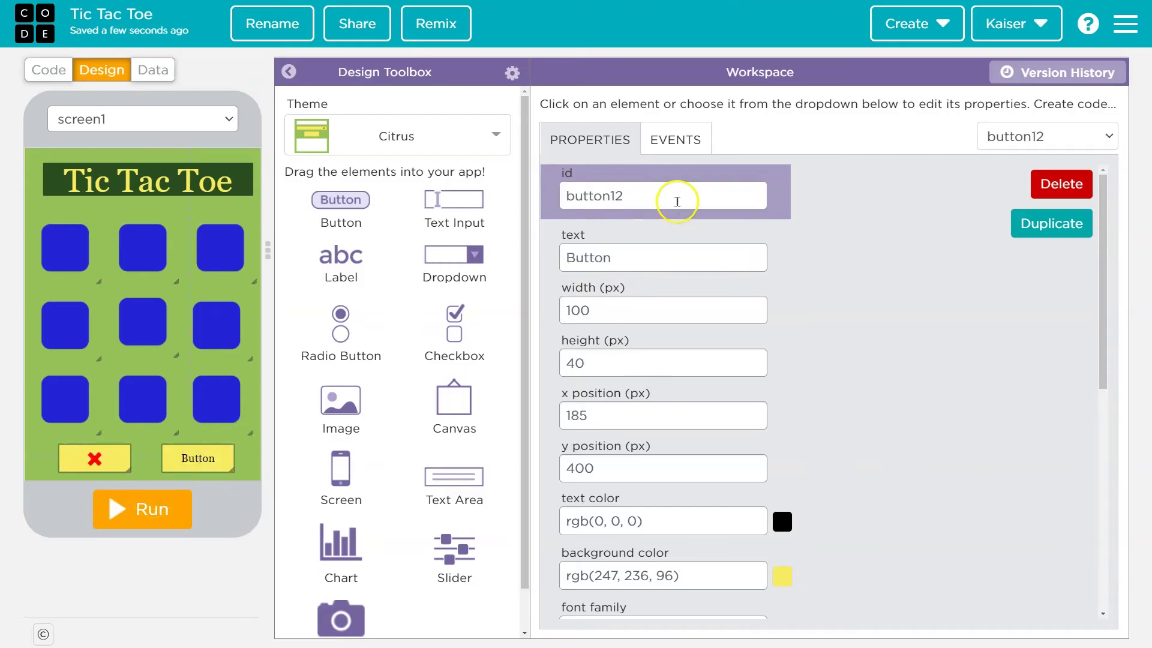
left_click_drag(674, 196, 563, 197)
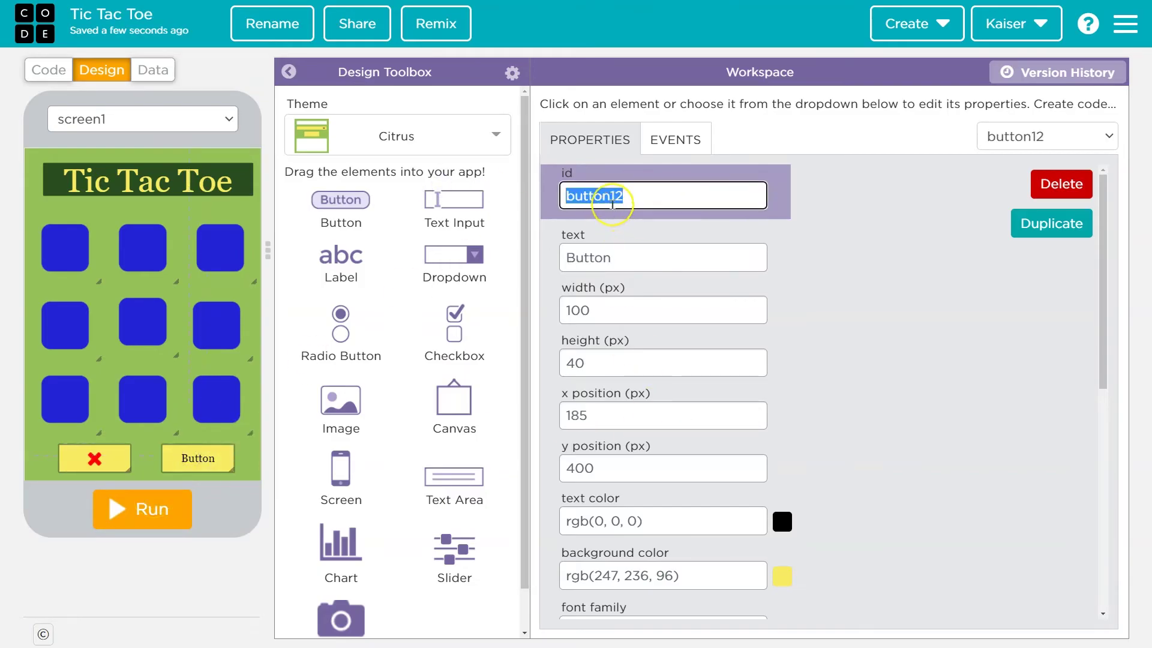
type("oTurnB")
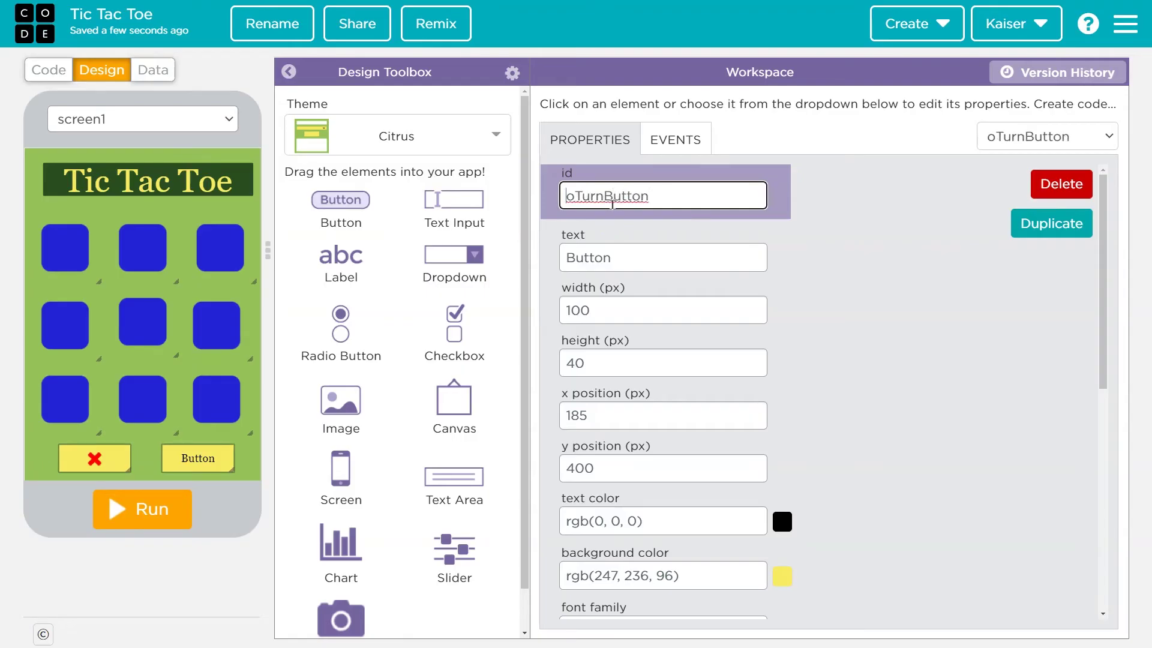
key("Delete")
type("o")
double_click(624, 262)
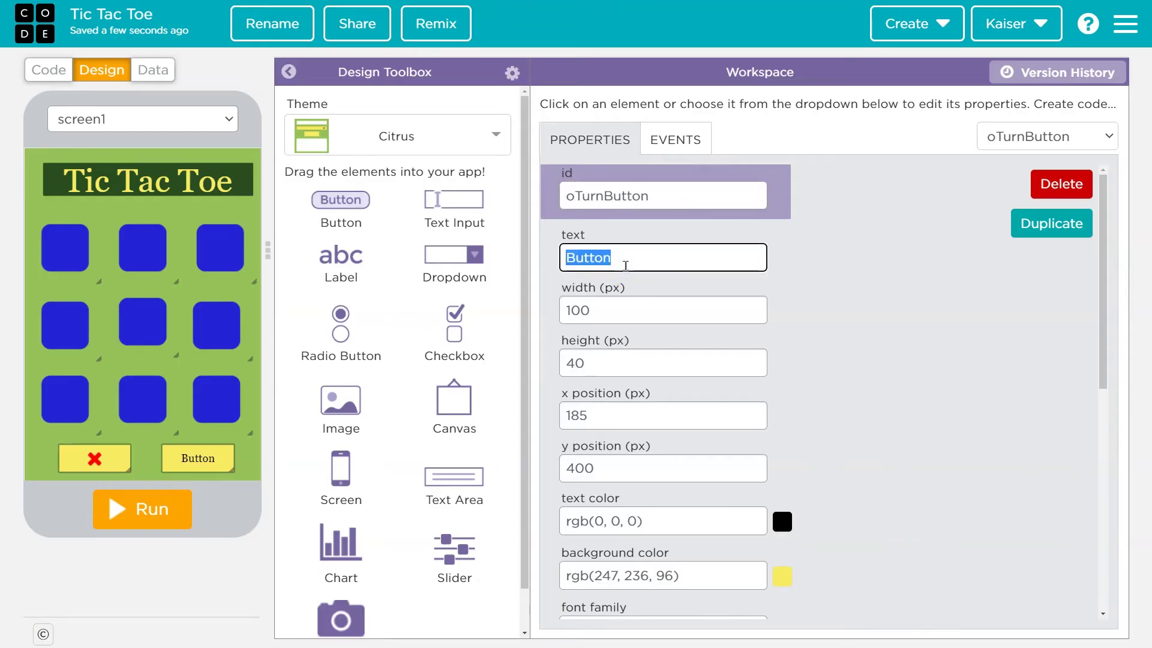
key("BackSpace")
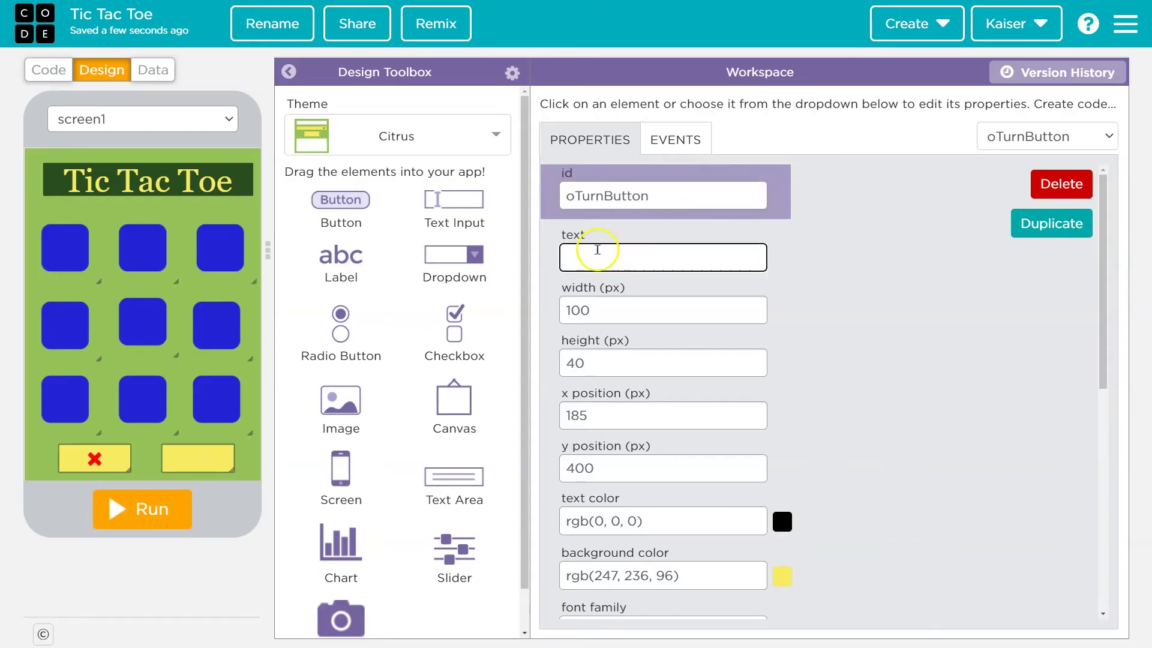
scroll(738, 468, "down", 1)
scroll(738, 469, "down", 3)
scroll(739, 472, "down", 3)
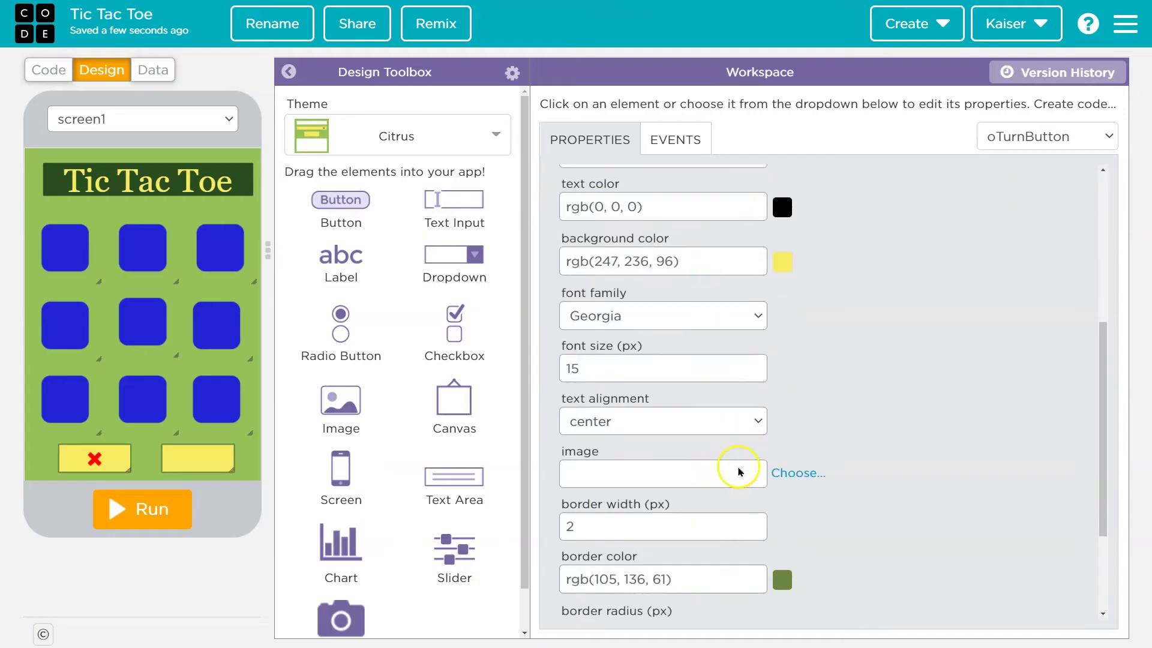
Step: Give oTurnButton the circle-o icon with icon color #ff0000
left_click(801, 474)
left_click(432, 127)
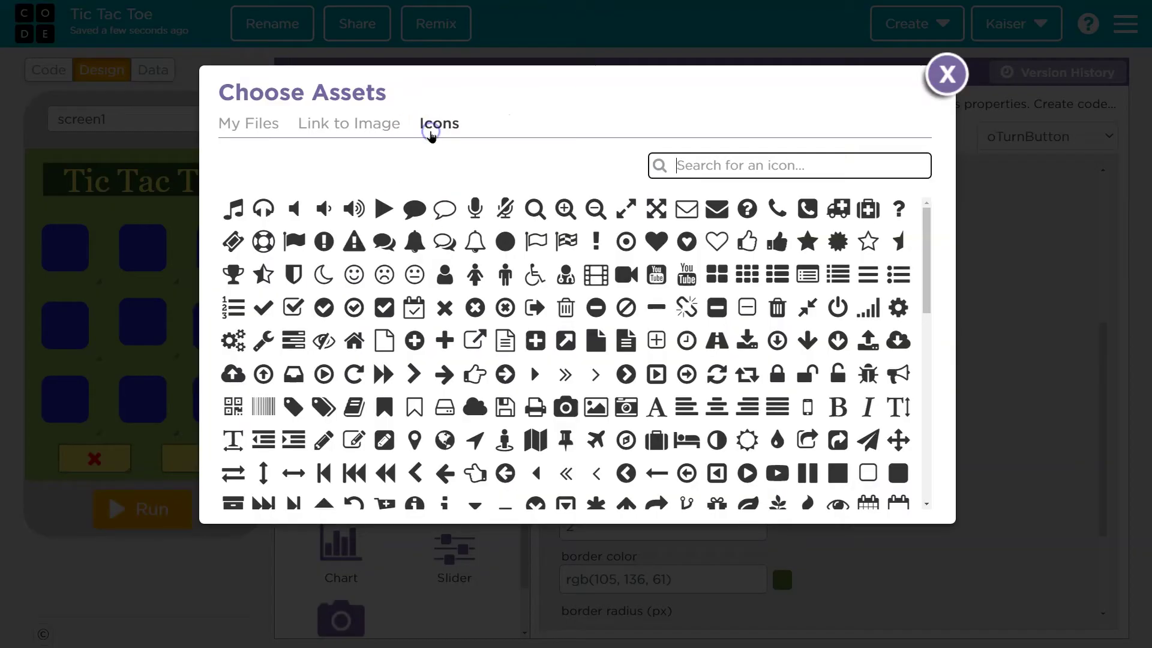
type("o")
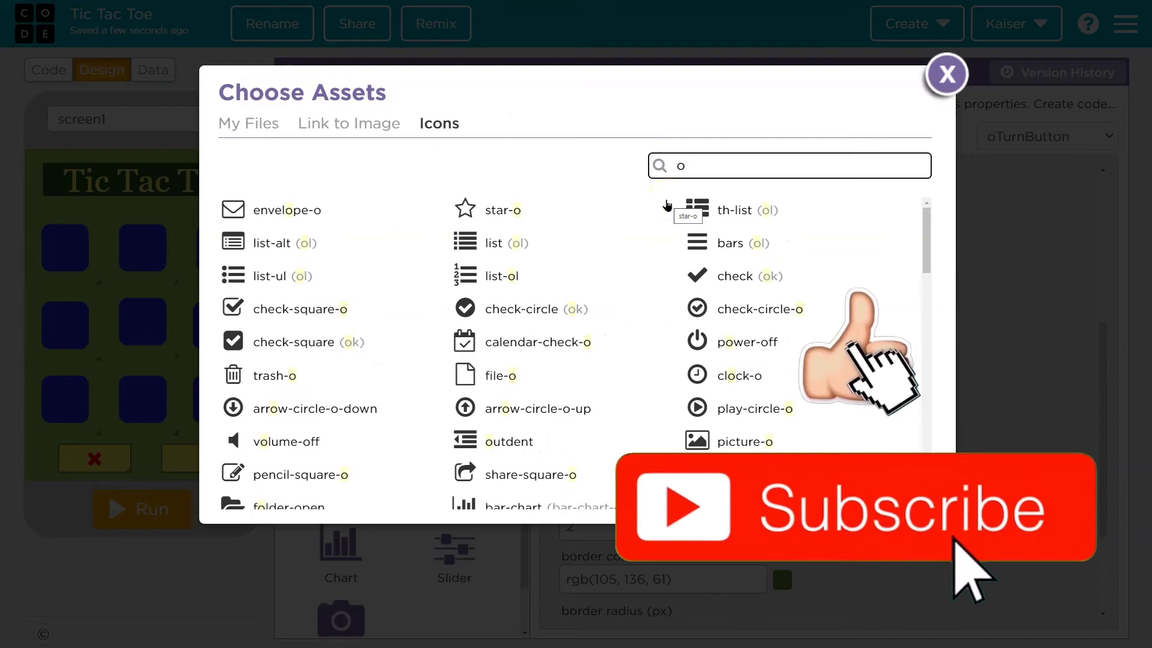
key("BackSpace")
type("circle")
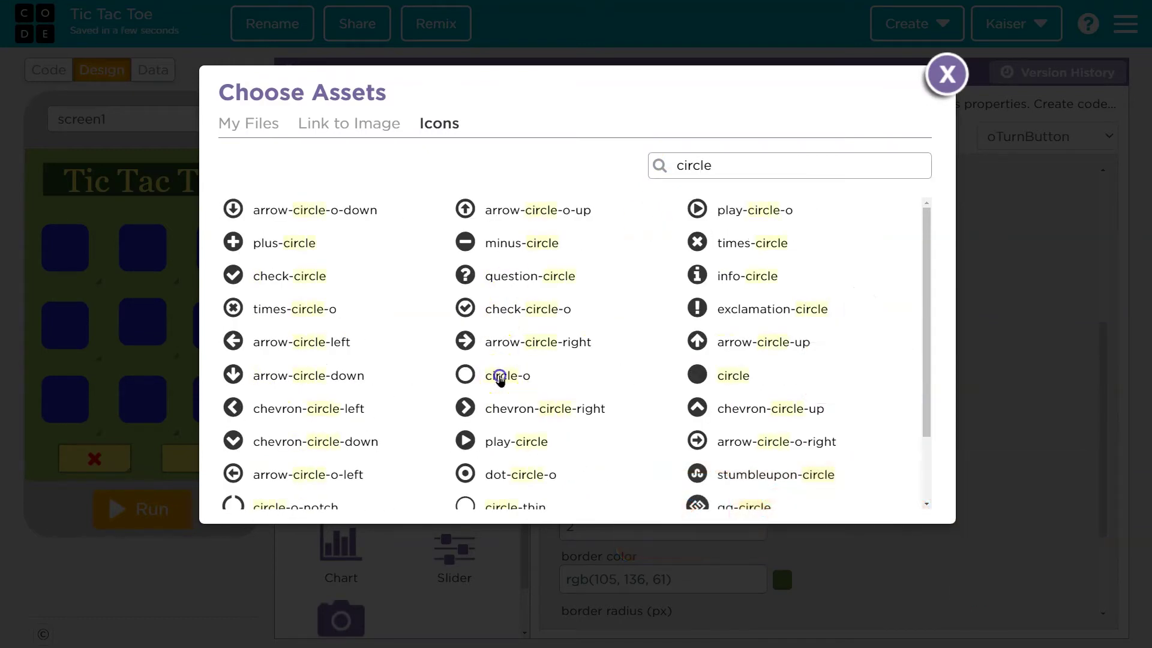
left_click(498, 377)
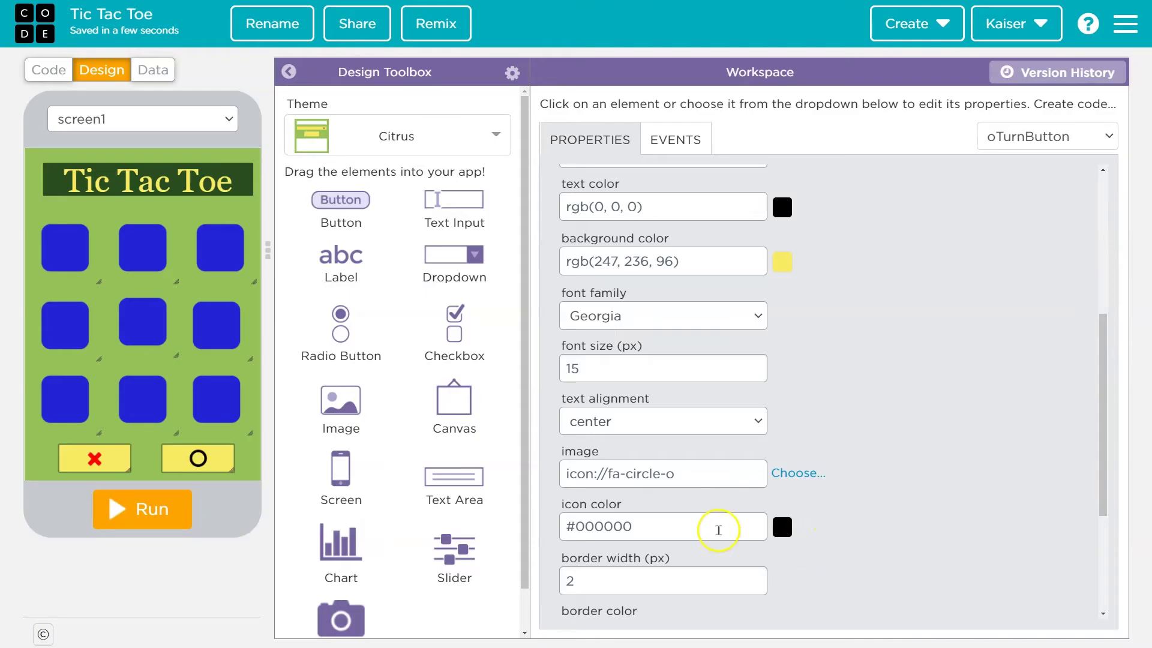
left_click(588, 531)
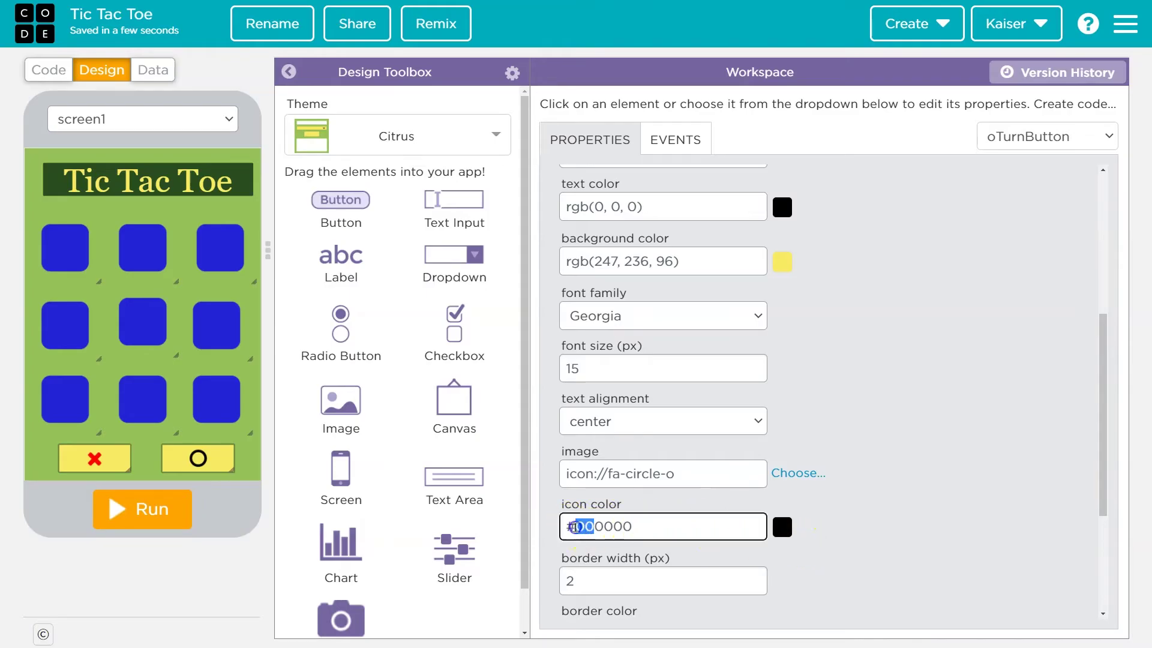
type("ff")
left_click(861, 502)
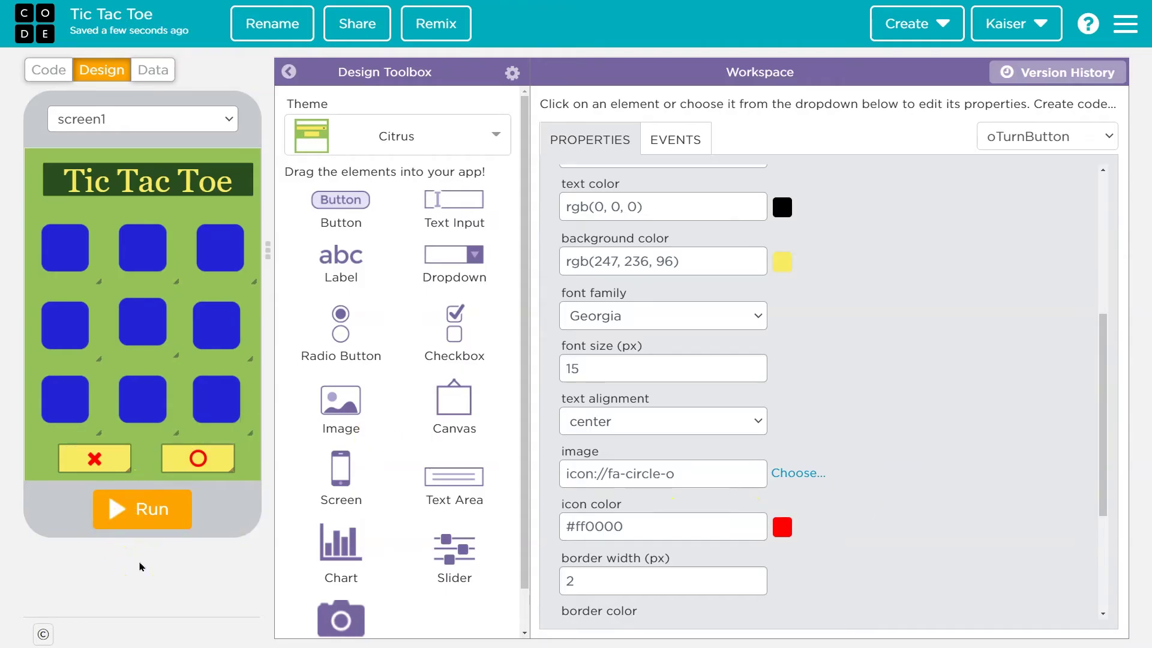
left_click(168, 646)
Step: In Code mode, place an onEvent "click" block with an empty function at line 1
left_click(49, 72)
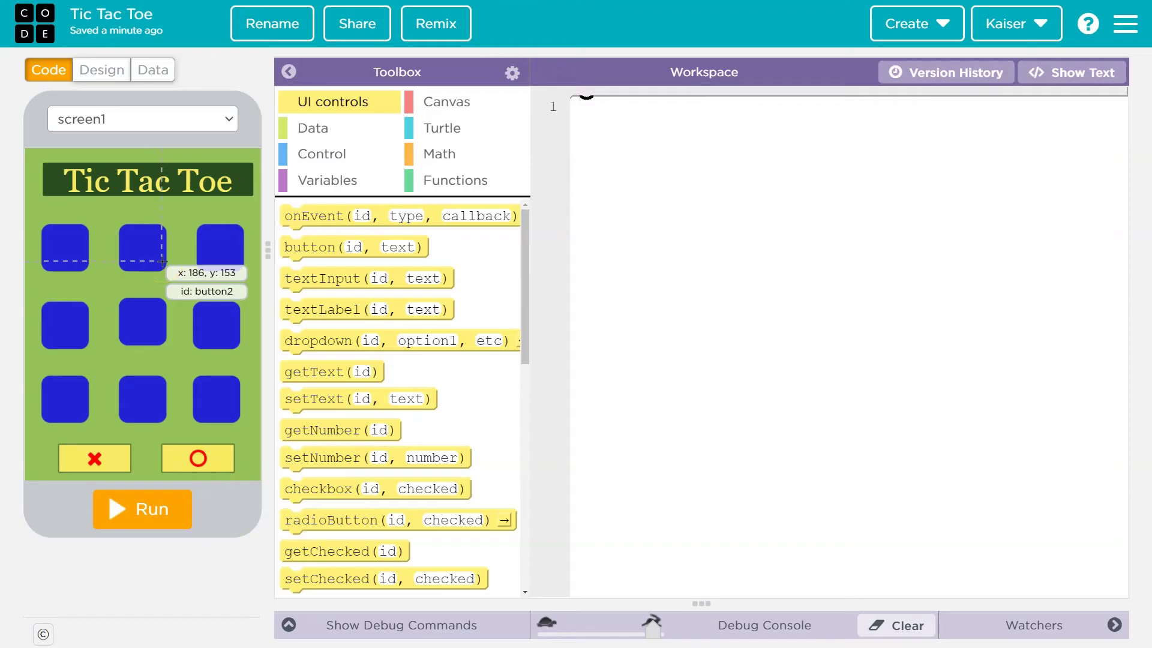
mouse_move(313, 217)
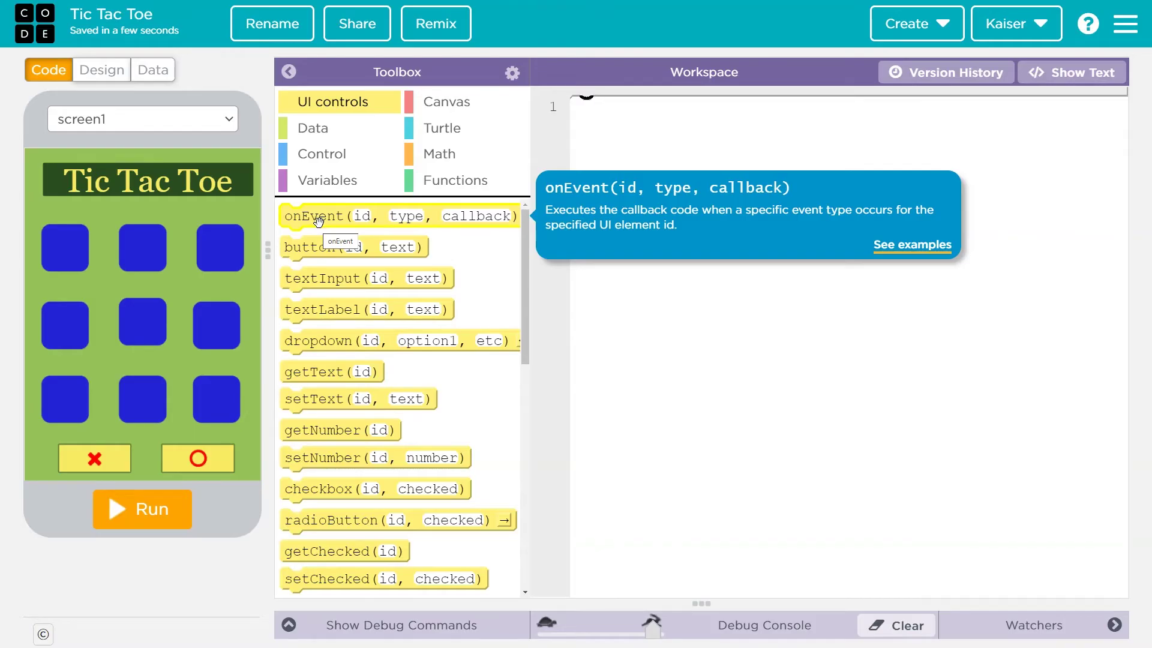
left_click_drag(316, 220, 423, 210)
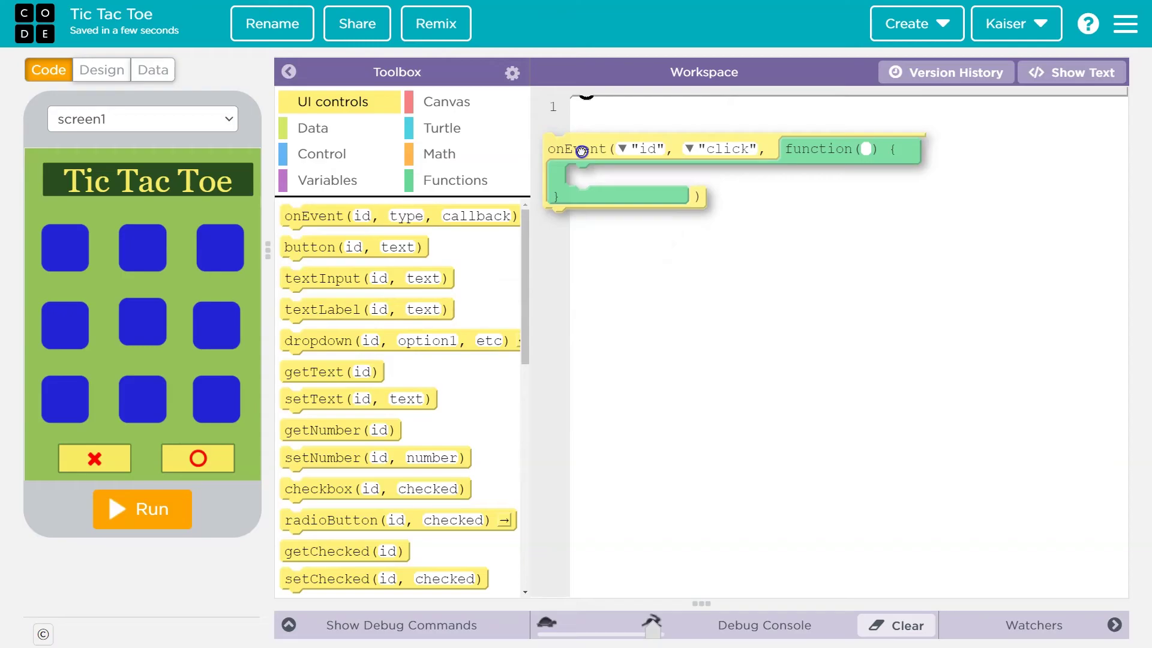
left_click_drag(423, 210, 615, 116)
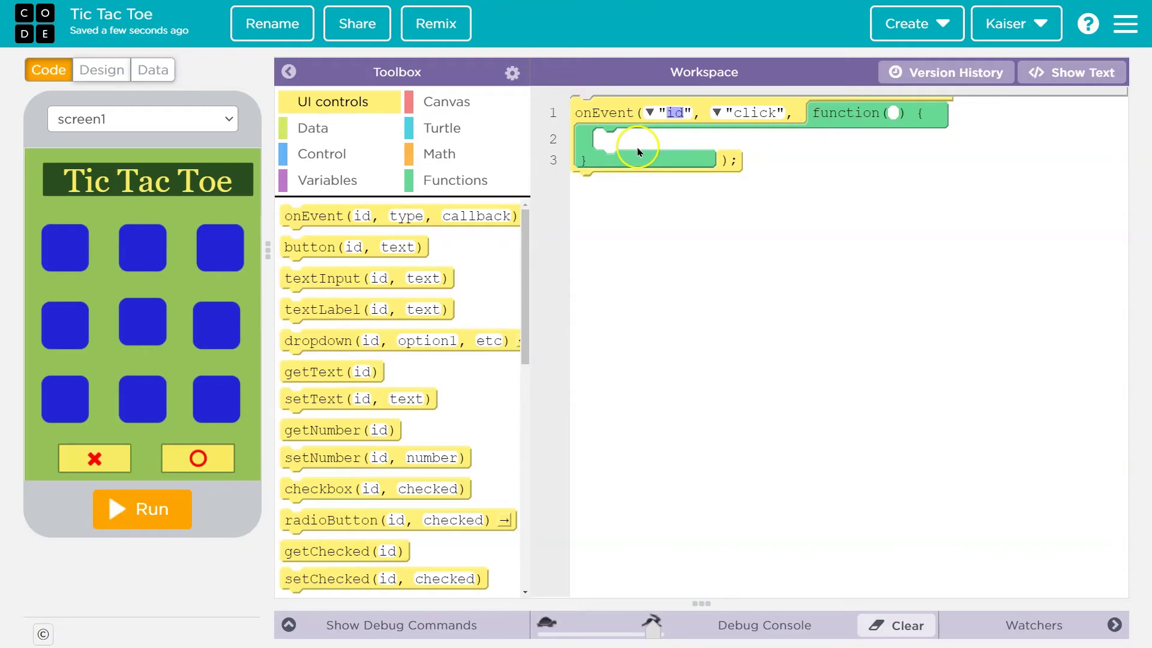
left_click(101, 70)
left_click(67, 248)
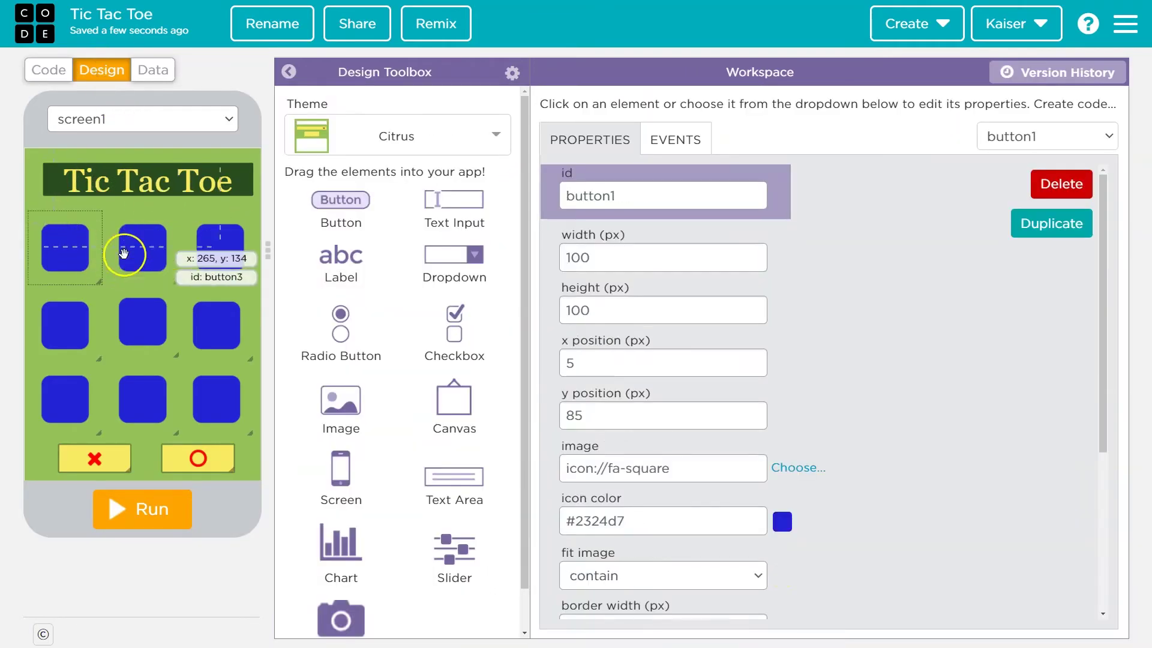
left_click(591, 189)
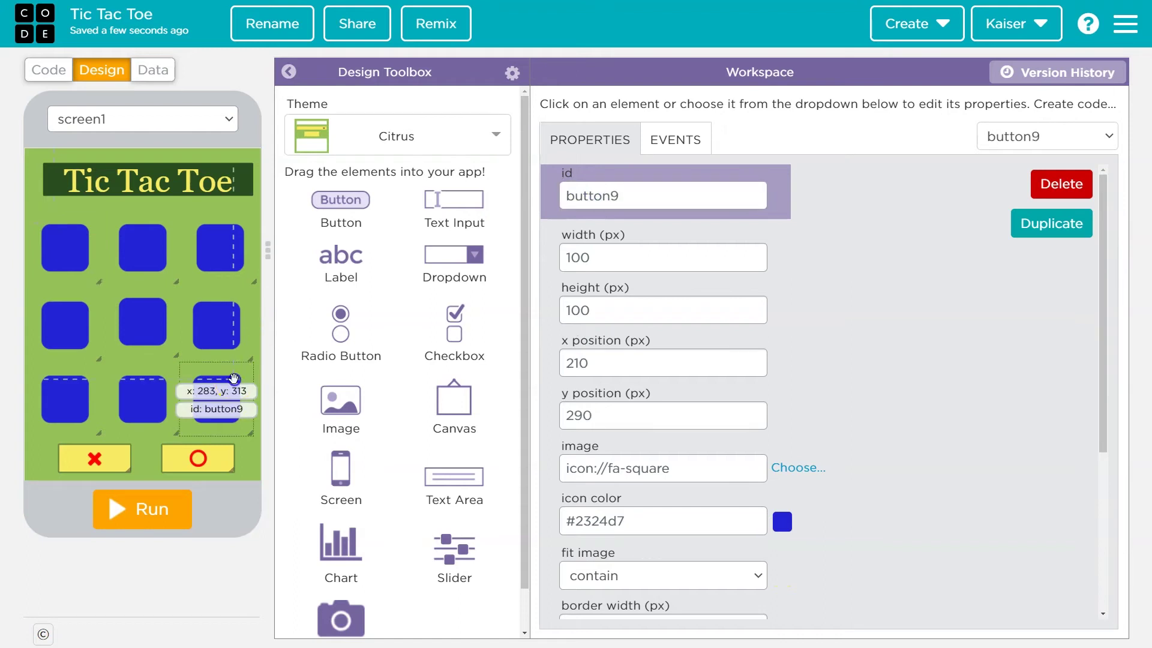
left_click_drag(233, 379, 234, 379)
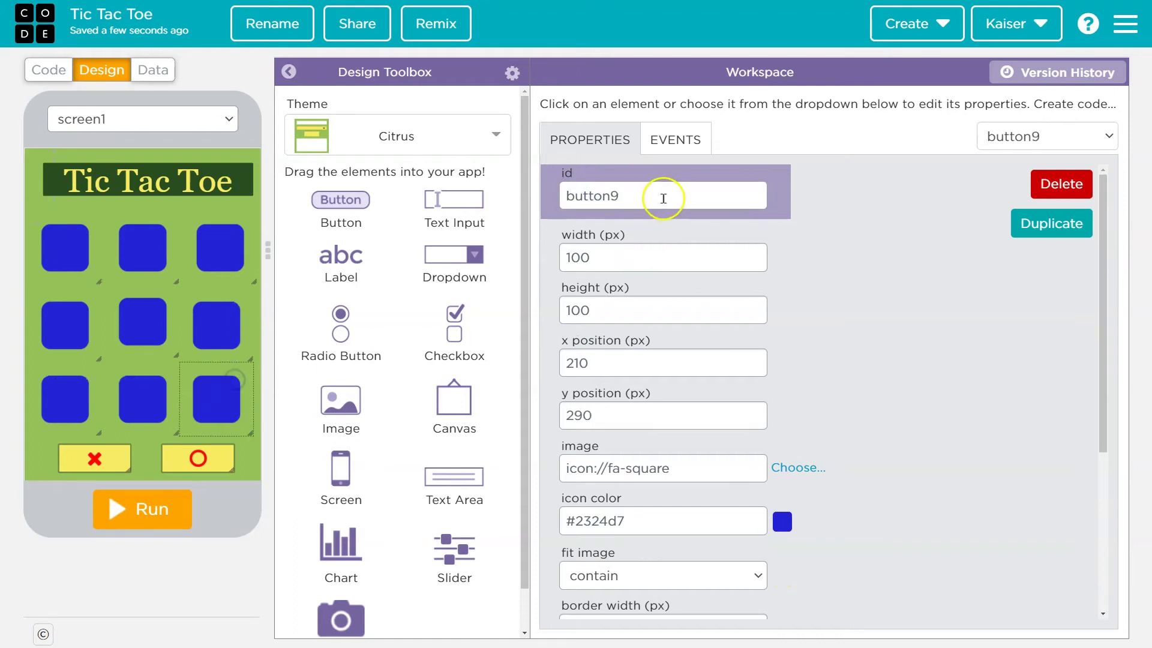
left_click(48, 70)
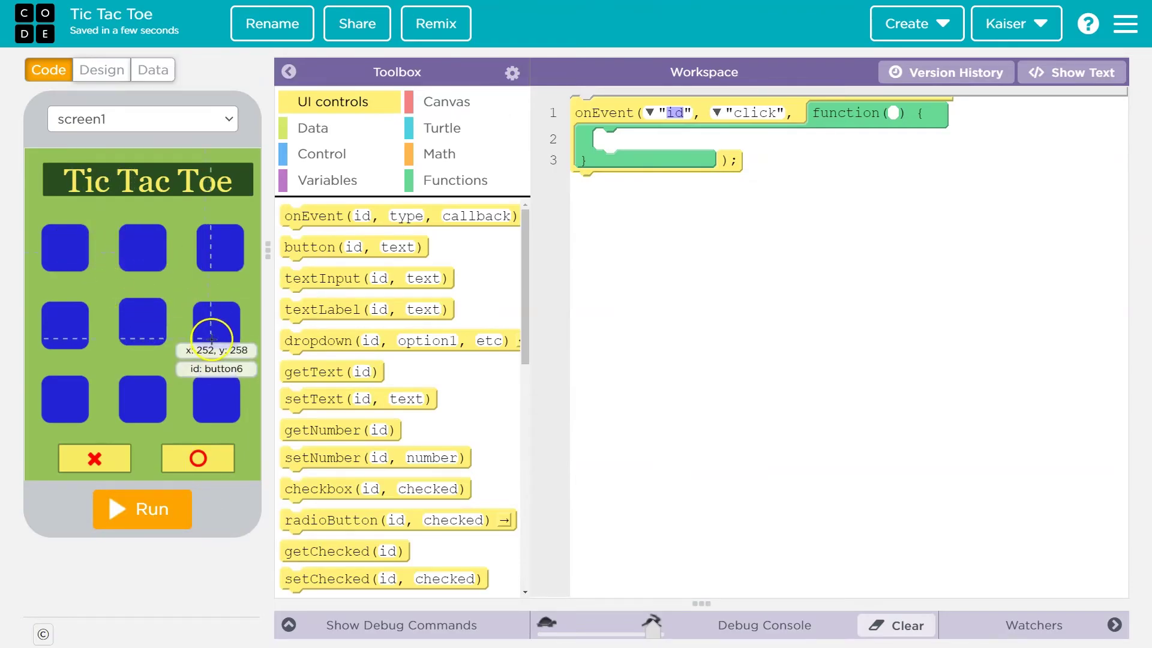
Step: Set the onEvent block's id dropdown to "button1"
left_click(653, 112)
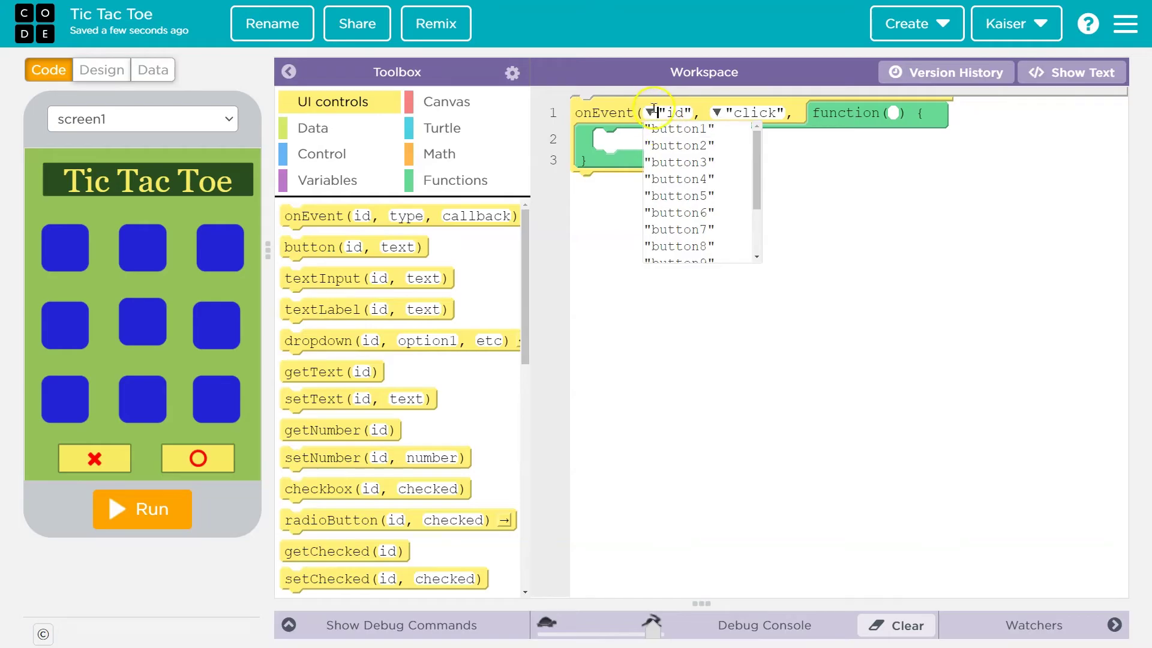
left_click(658, 132)
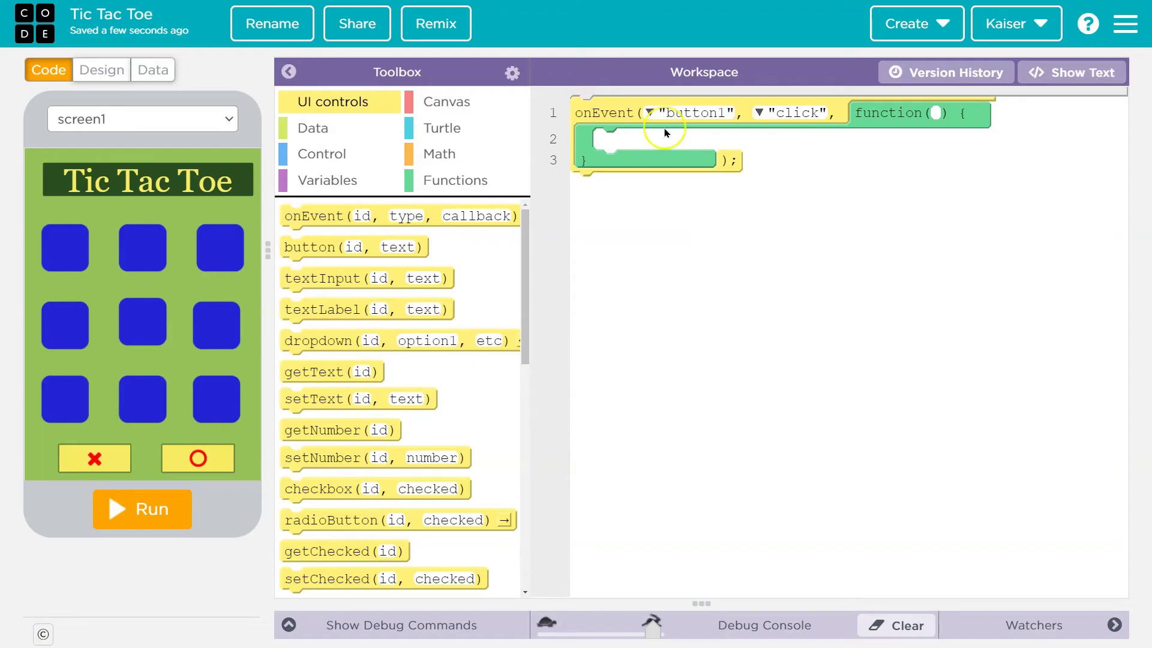
left_click(650, 114)
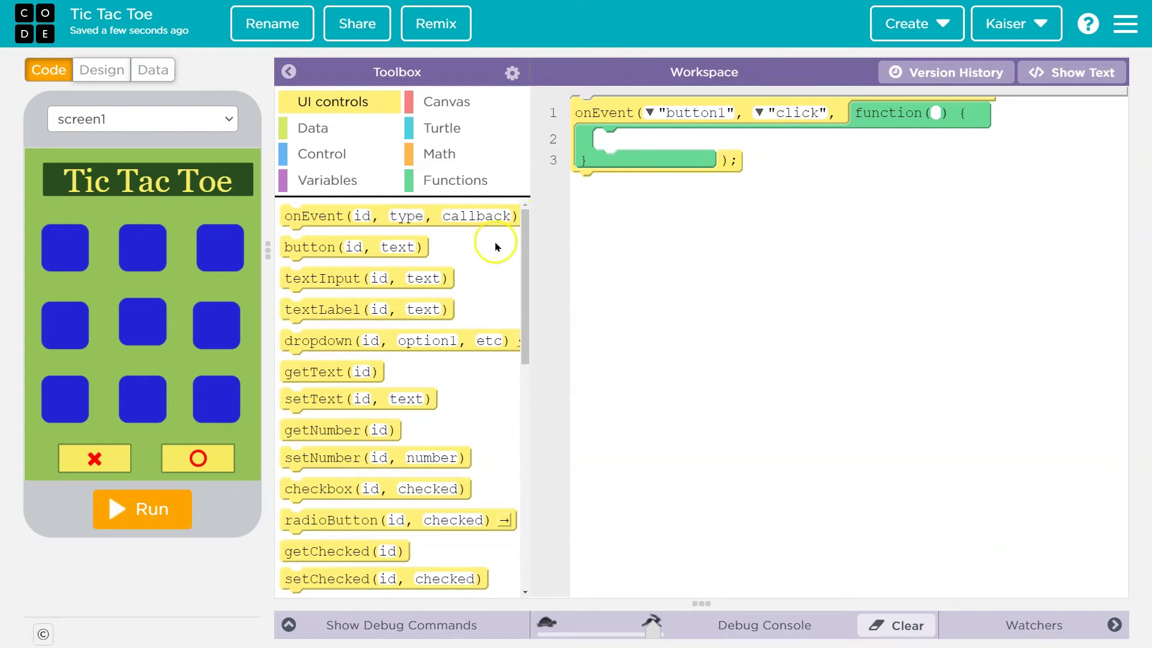
scroll(486, 243, "down", 2)
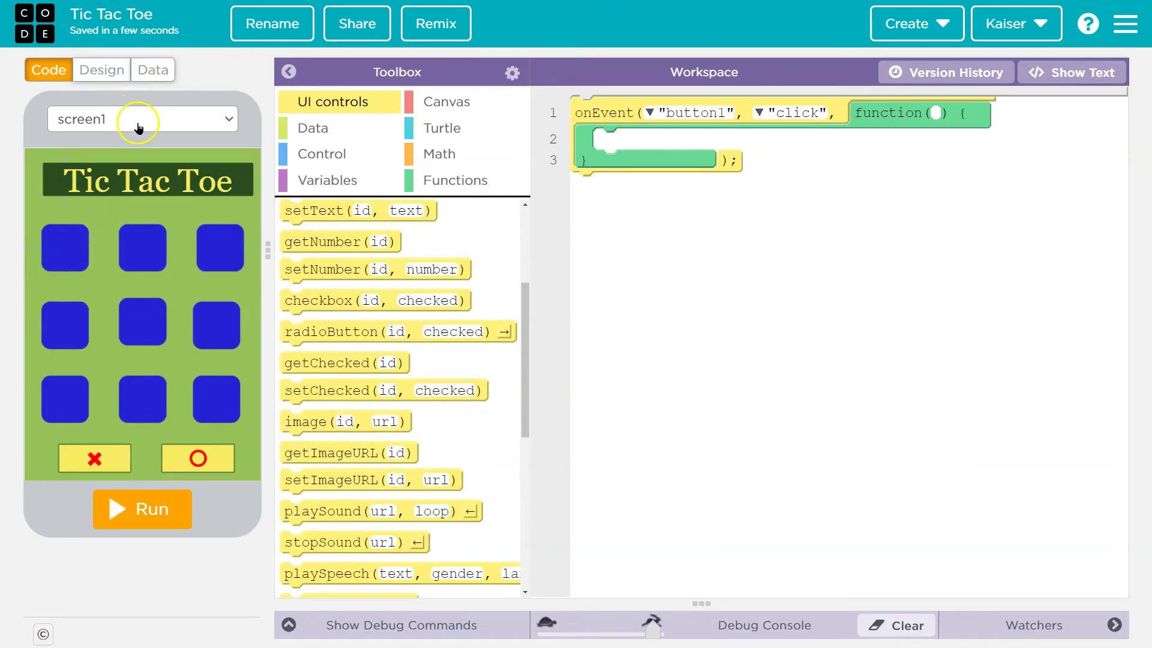
scroll(427, 327, "up", 1)
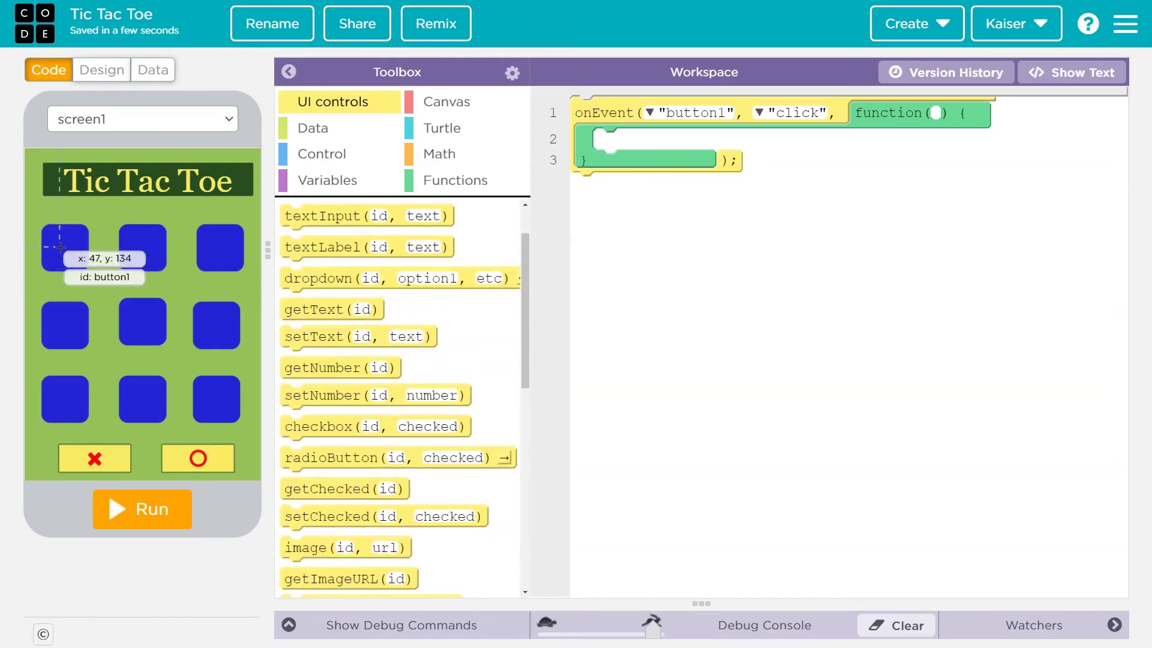
left_click(66, 239)
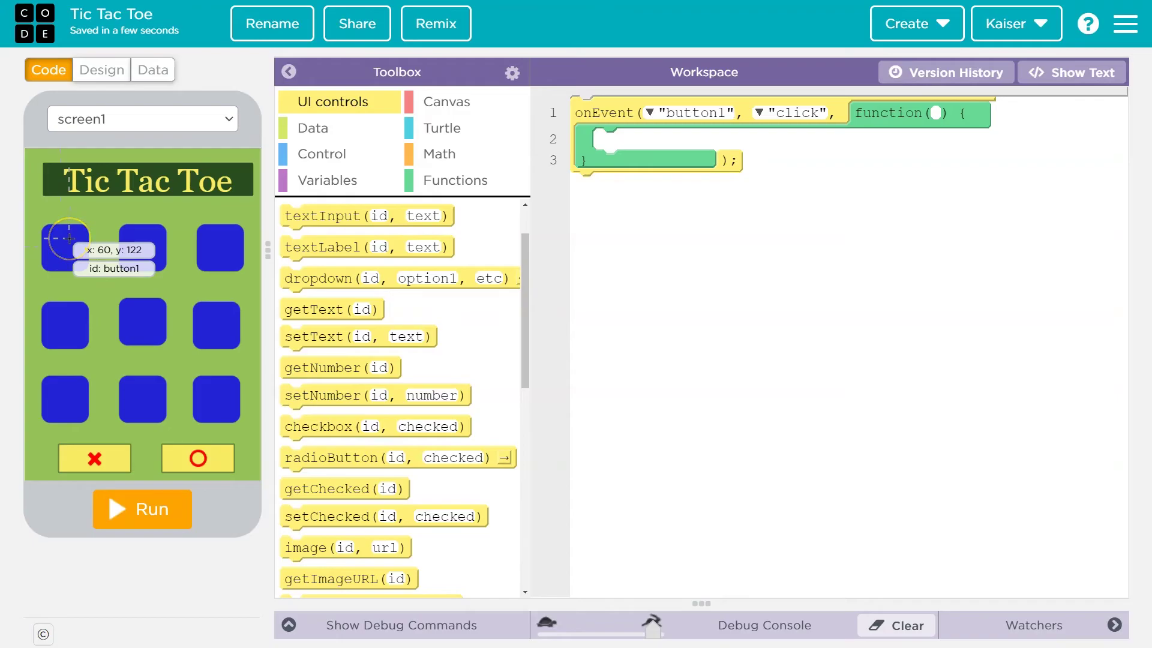
scroll(442, 334, "up", 1)
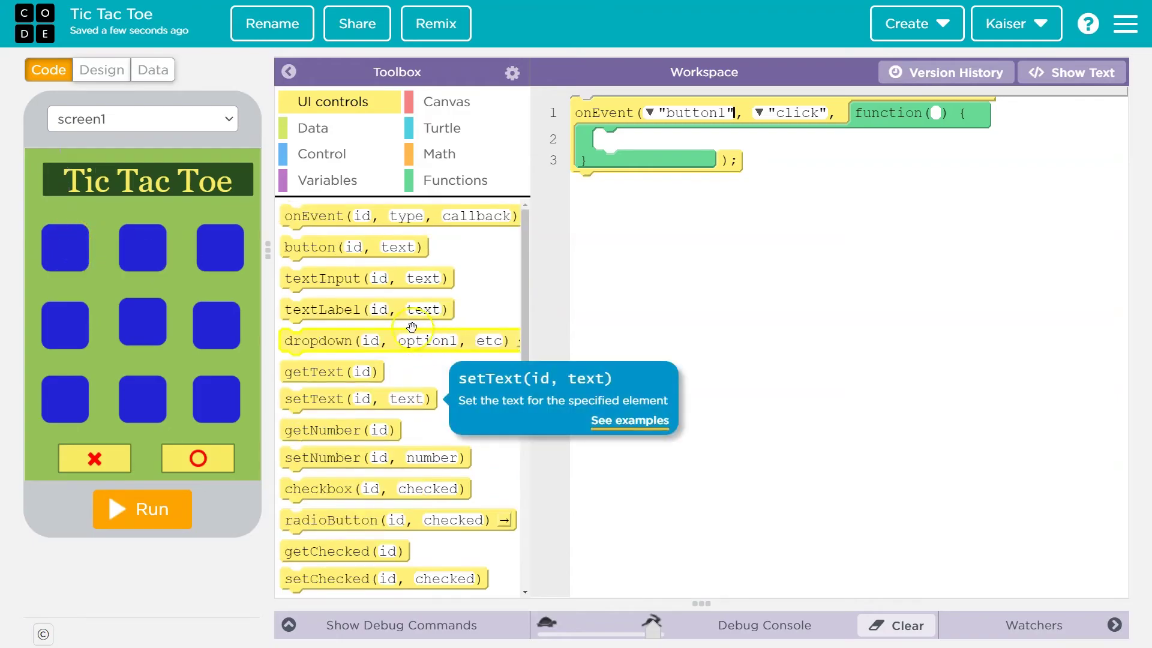
left_click(349, 294)
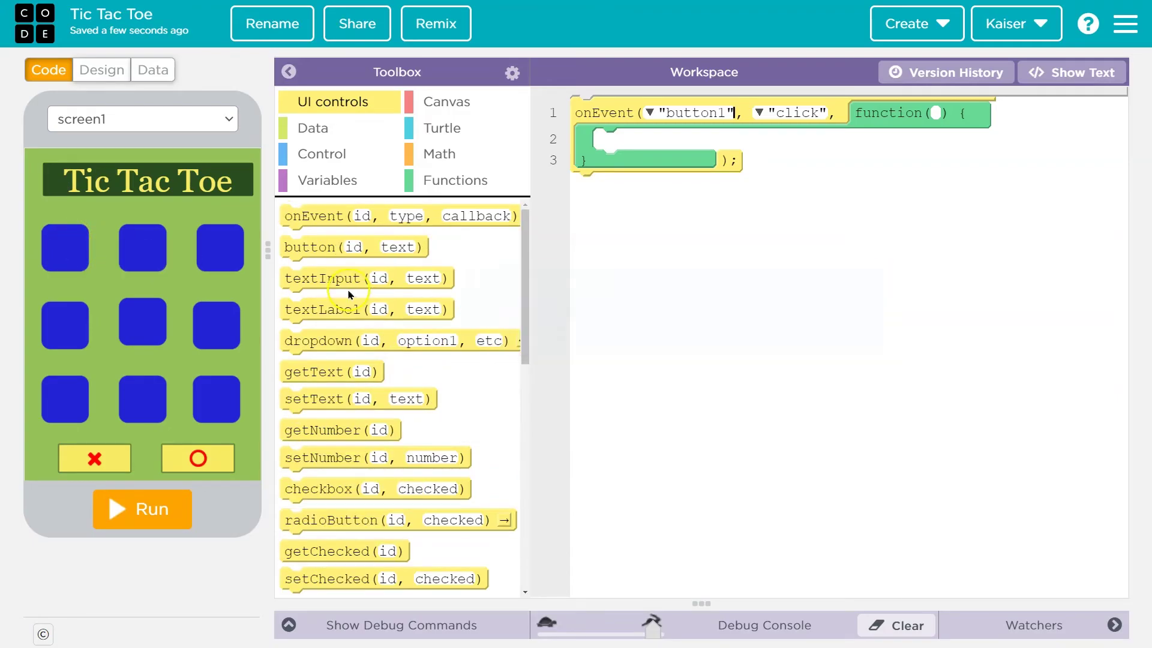
left_click(318, 373)
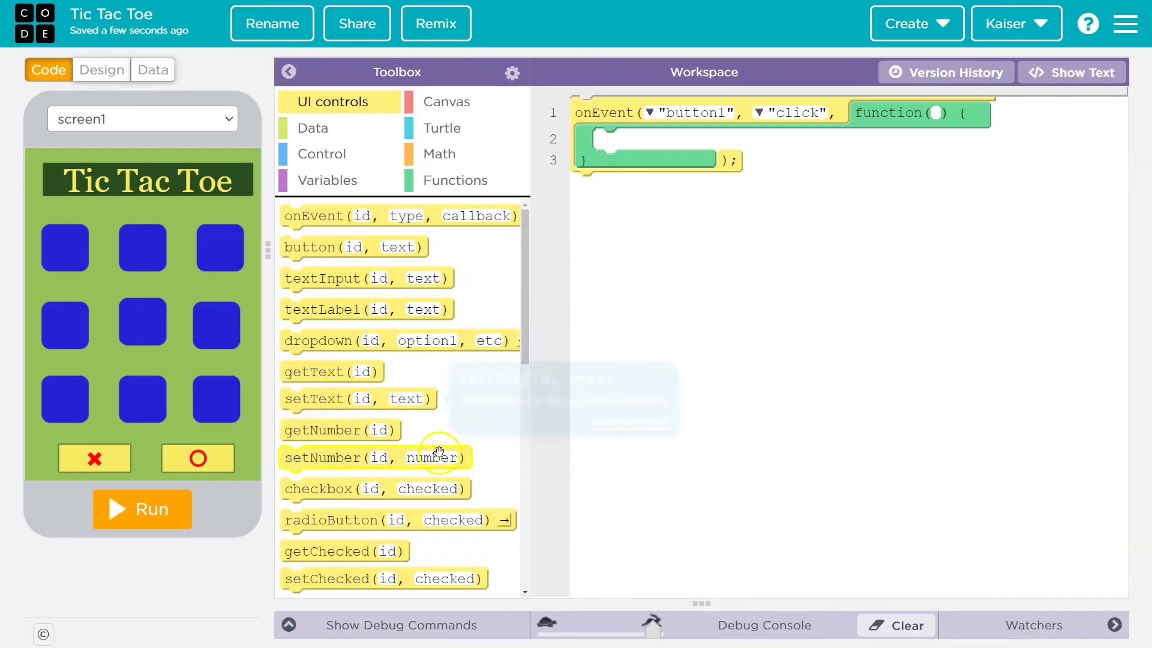
left_click(322, 459)
scroll(322, 458, "down", 1)
scroll(332, 396, "down", 3)
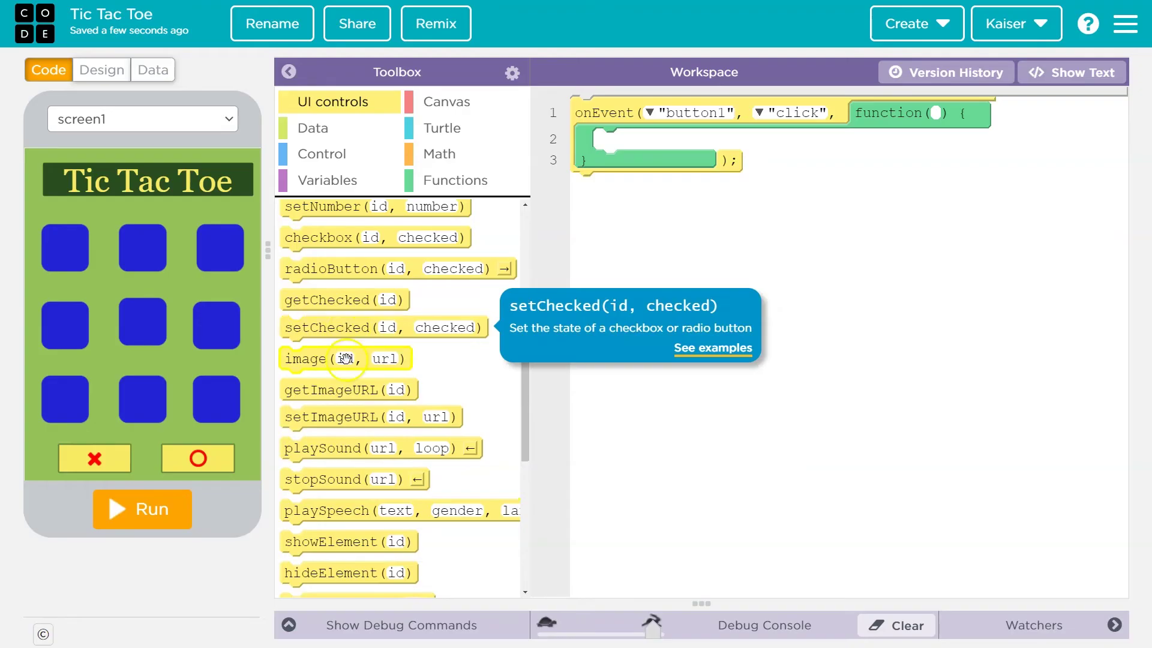
mouse_move(355, 417)
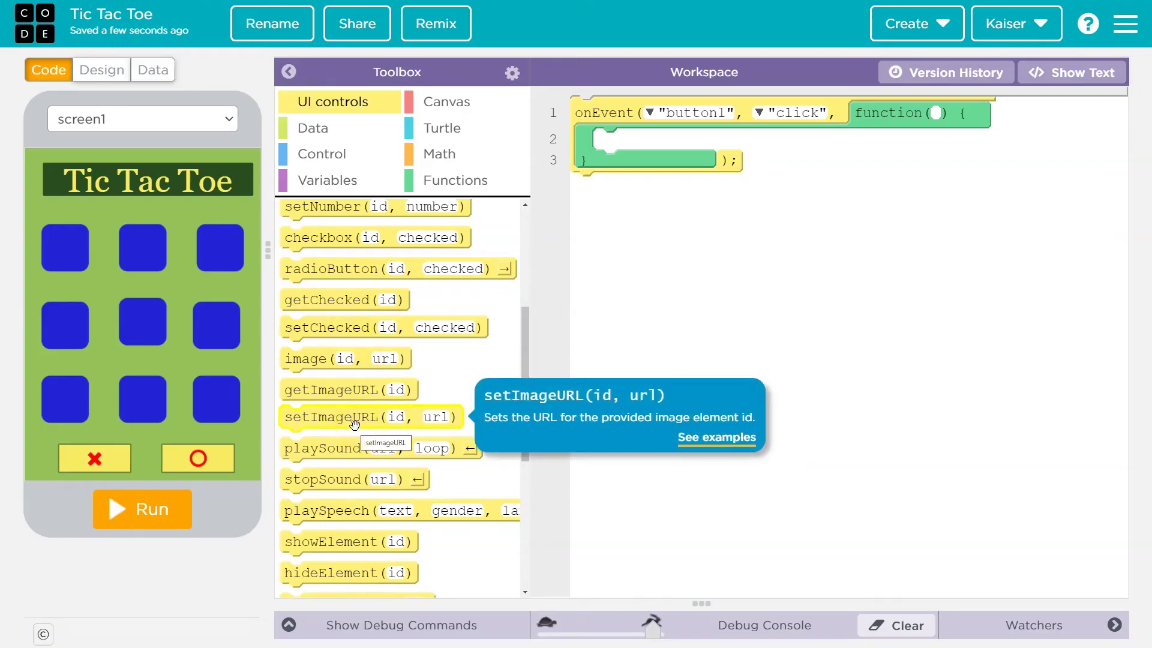
left_click(365, 427)
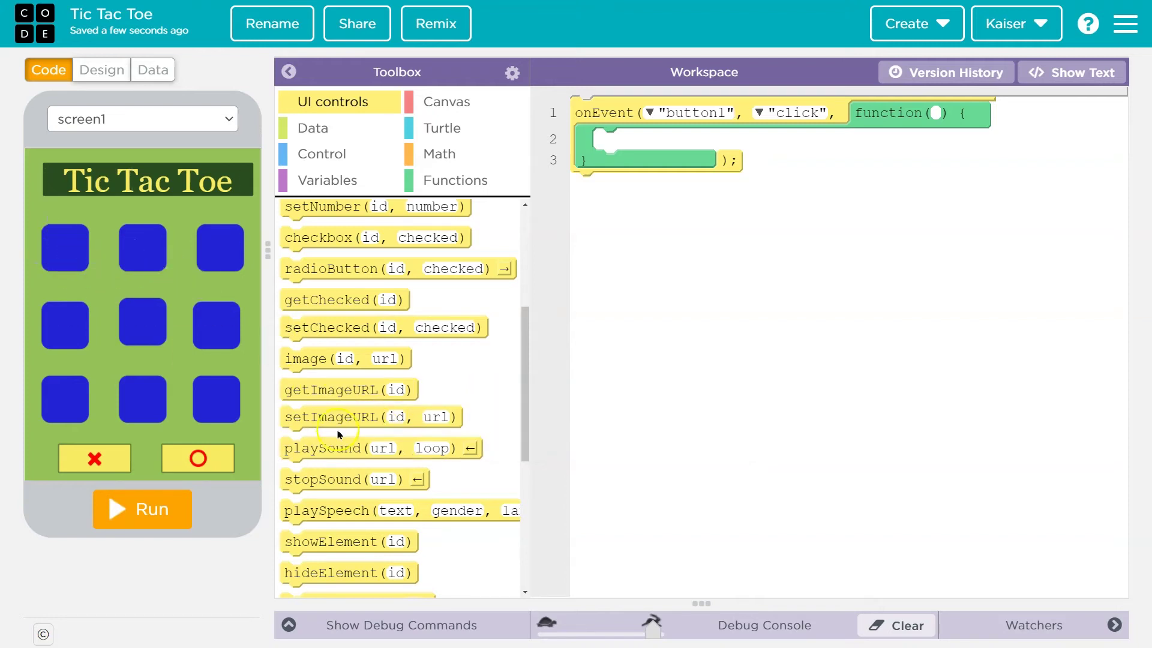
Step: Add a setImageURL block targeting "button1" inside the click handler
left_click_drag(333, 417, 663, 149)
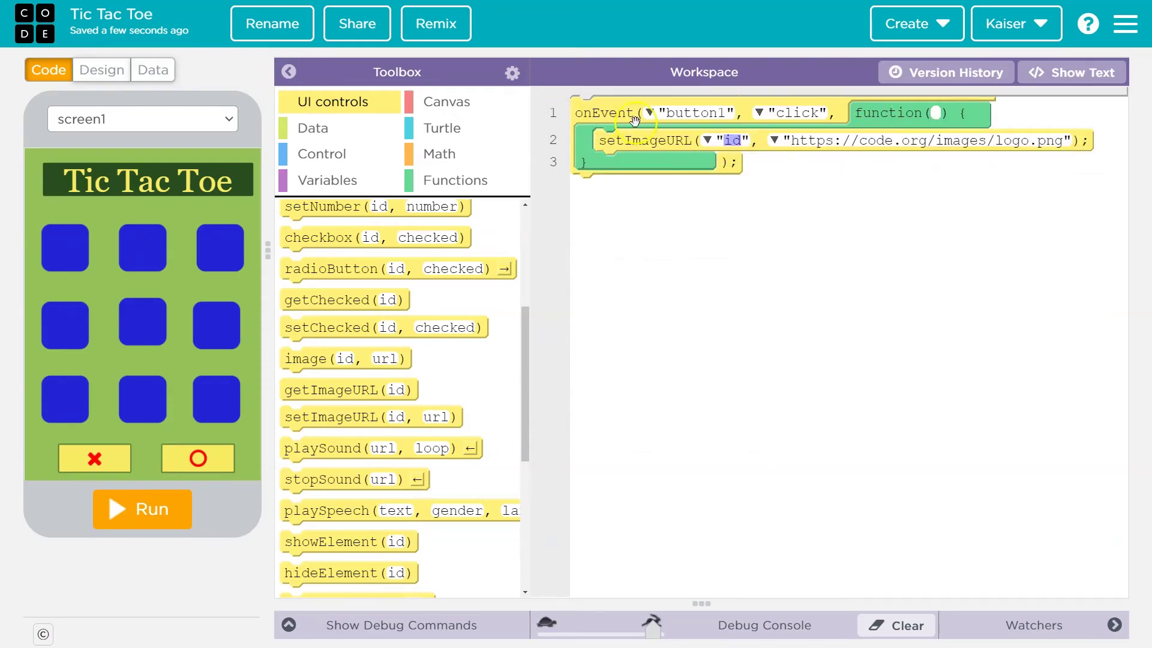
left_click(659, 117)
left_click(709, 141)
left_click(734, 157)
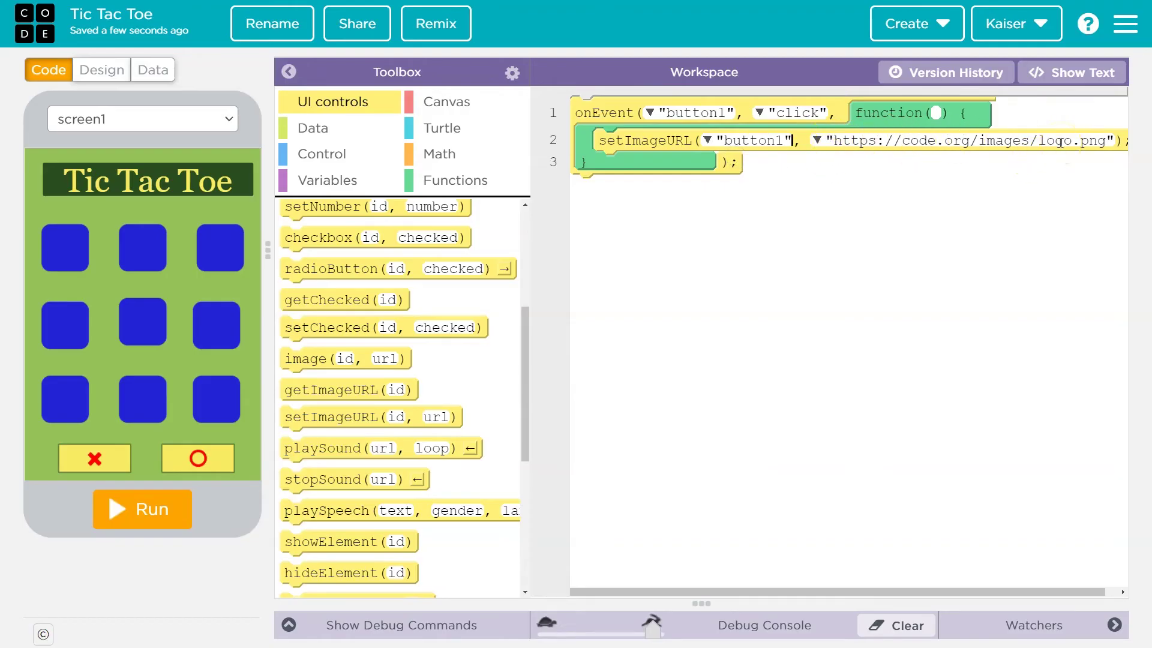
Step: Run the app, click button1 to see the code.org logo, then reset
left_click(142, 514)
left_click(57, 250)
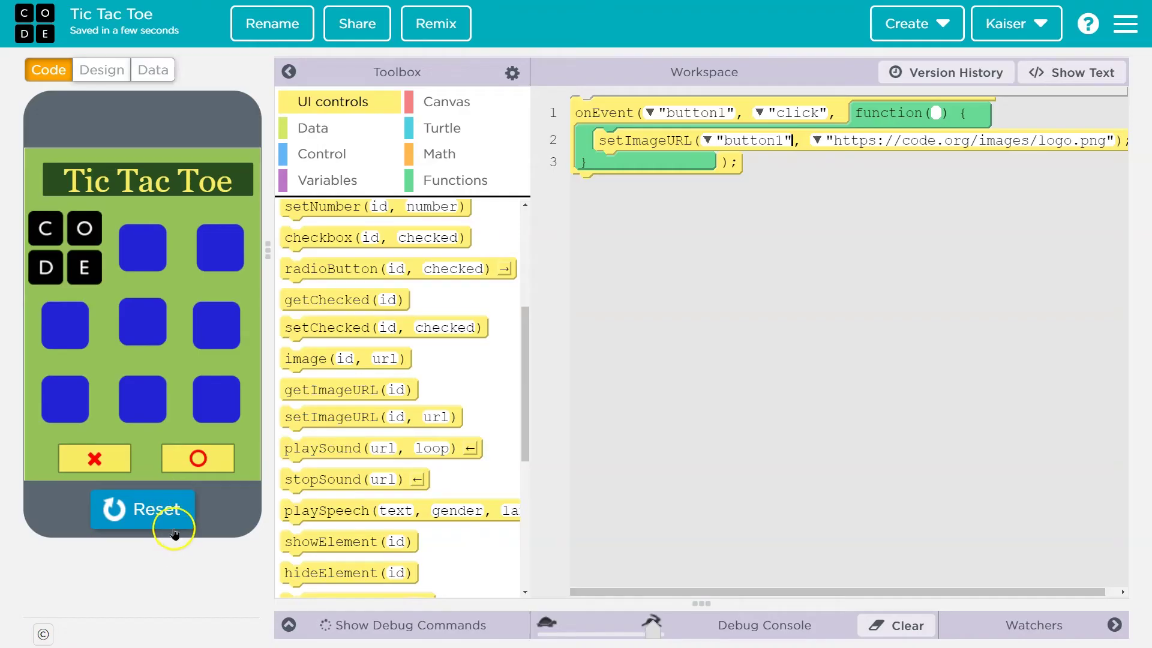
left_click(178, 511)
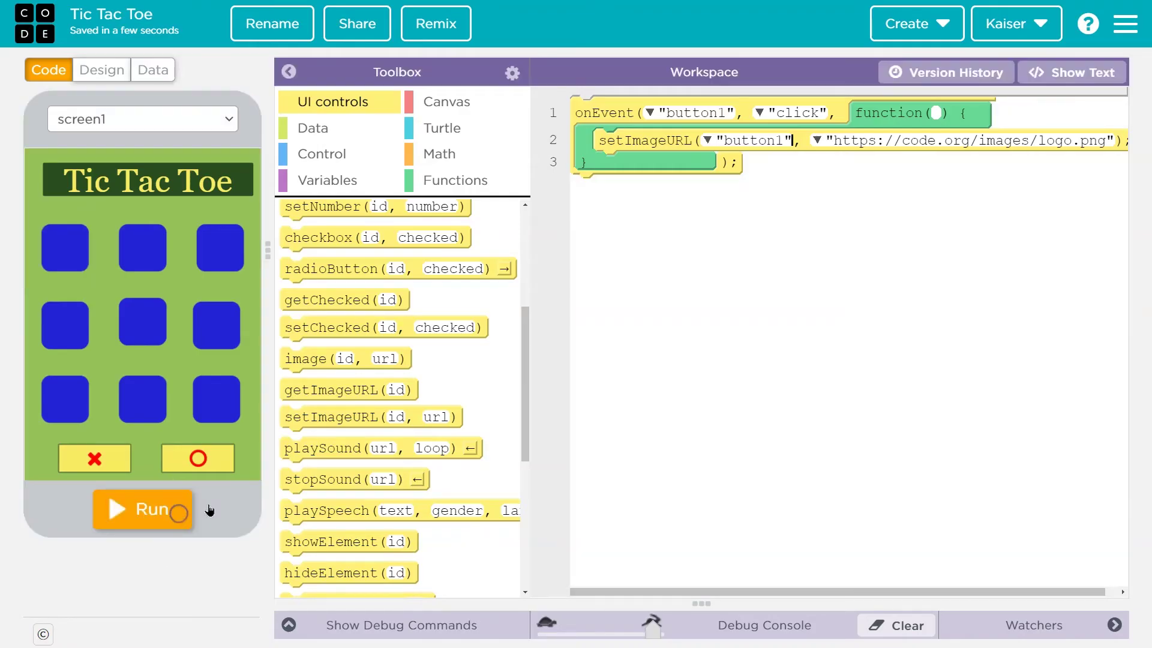
Step: Change setImageURL's image to the 'times' icon (icon://fa-times)
left_click(817, 142)
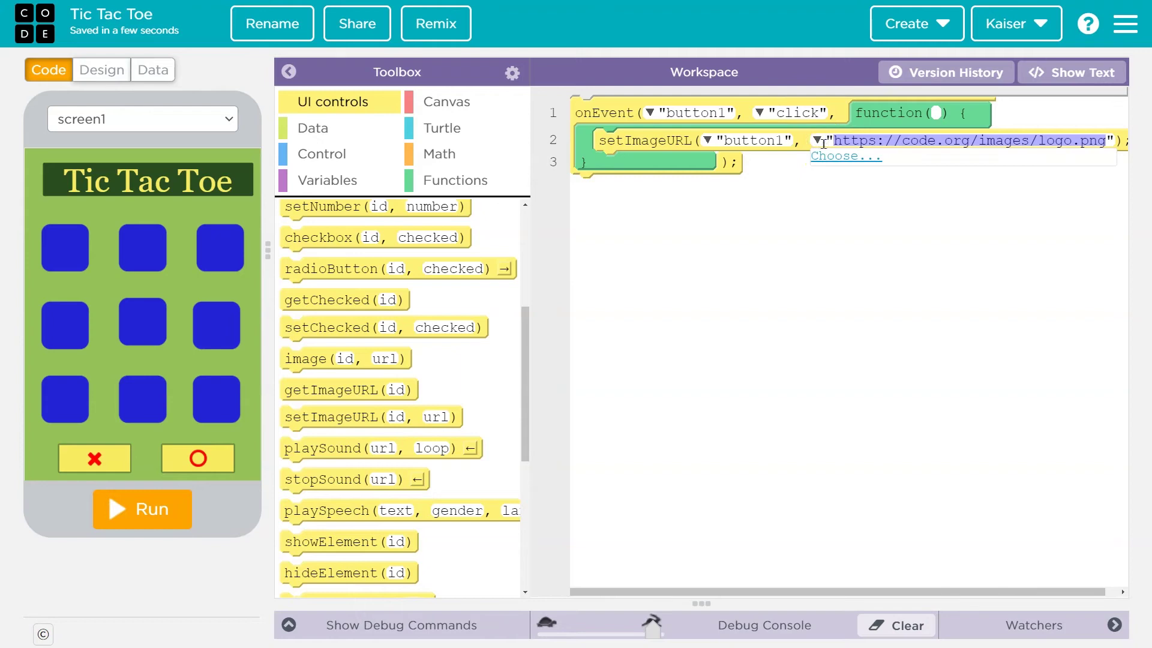
left_click(826, 156)
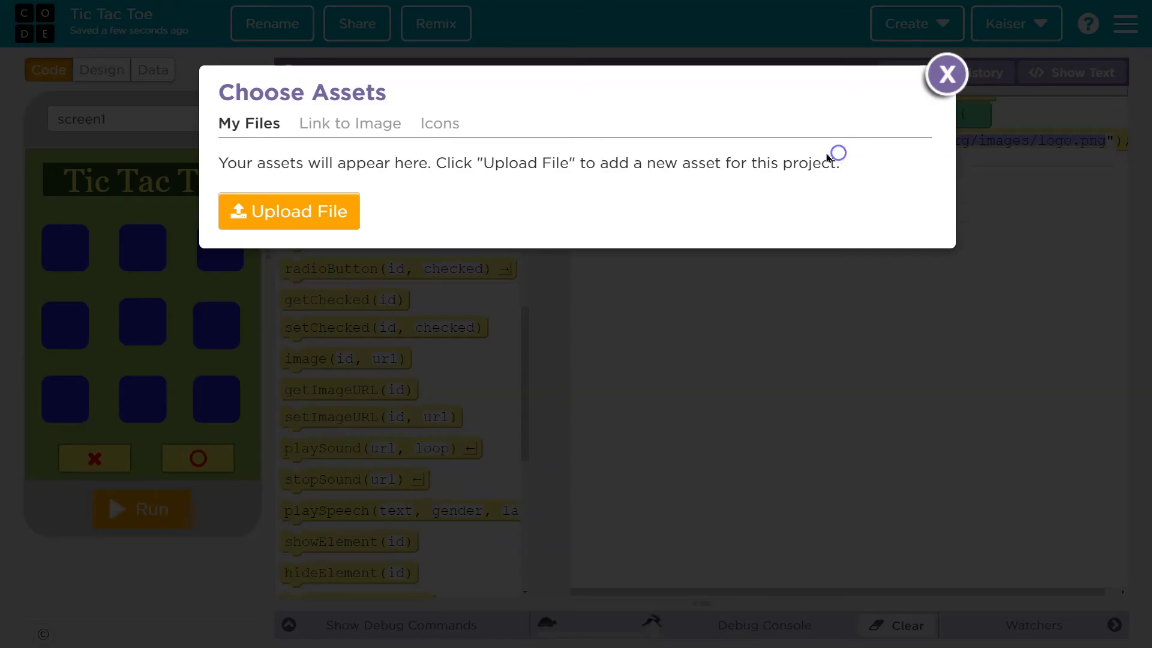
left_click(448, 122)
left_click(681, 159)
type("x")
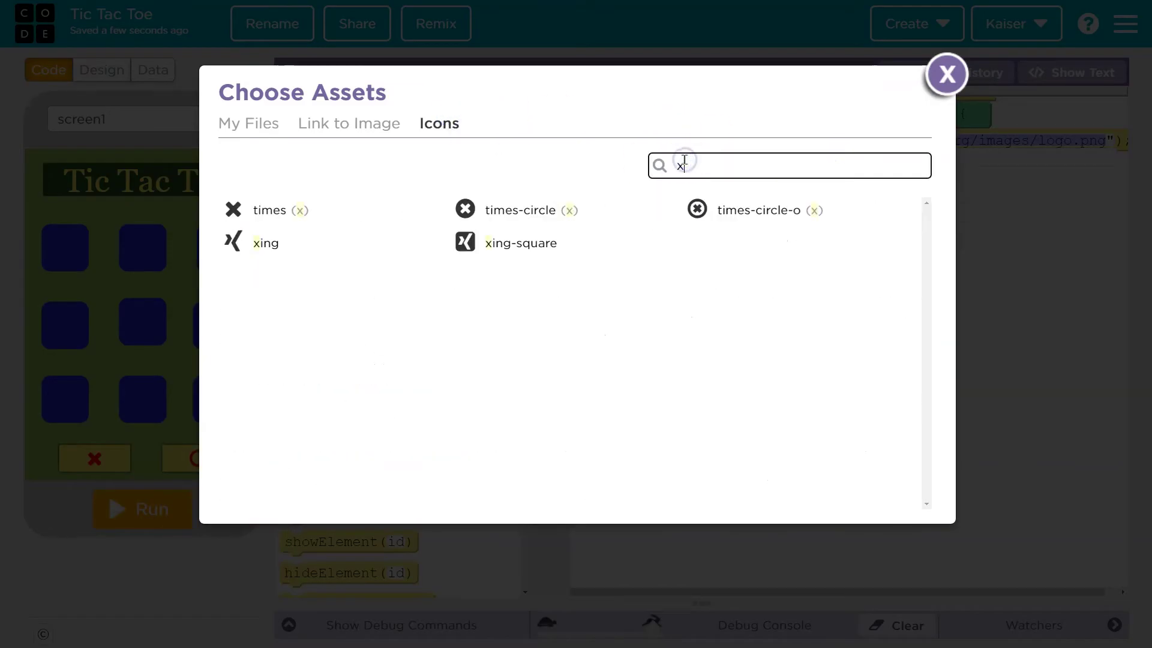
left_click(259, 223)
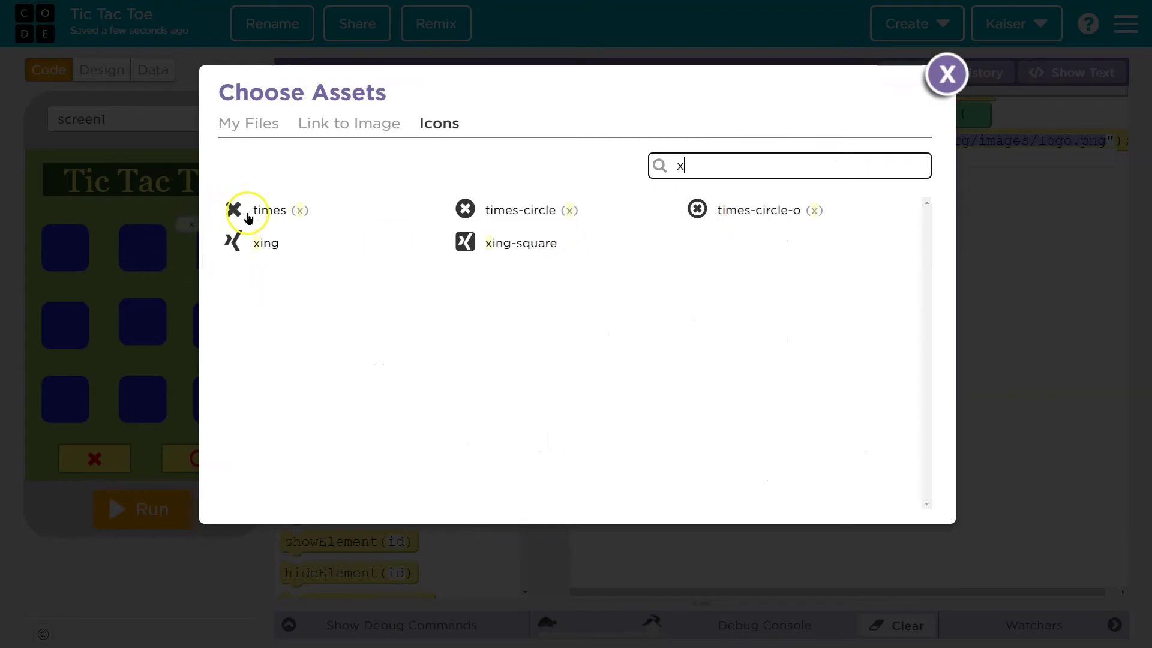
left_click(263, 211)
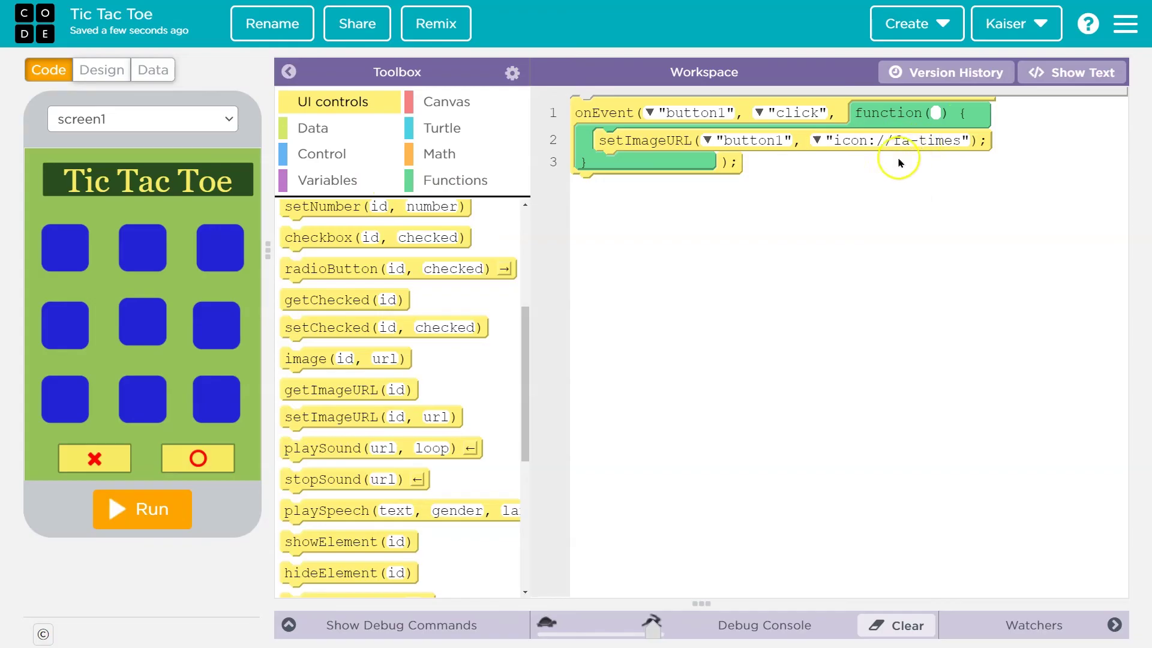
Step: Run the app, click the top-left square to confirm the X, then reset
left_click(145, 509)
left_click(54, 256)
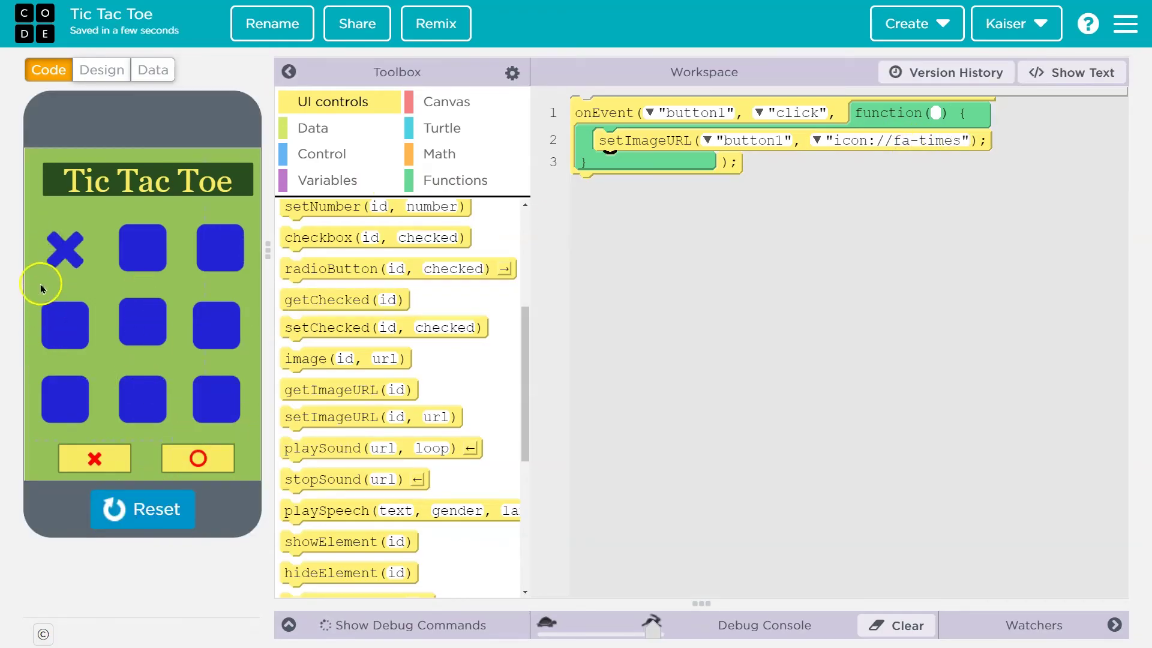
left_click(87, 253)
left_click(93, 249)
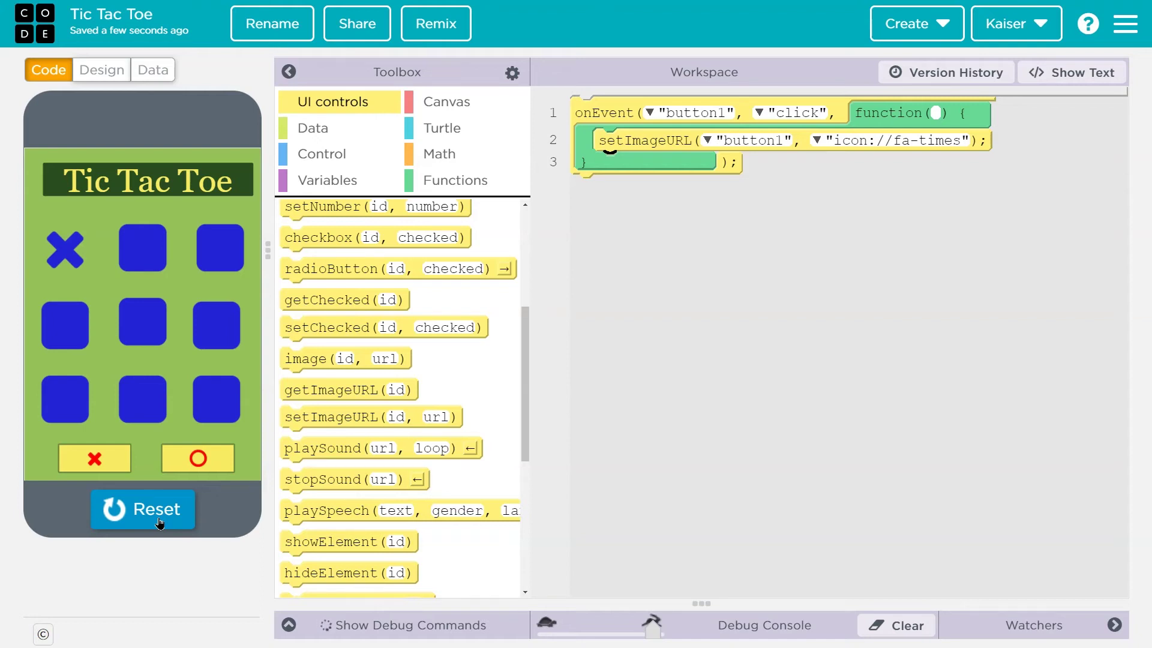
left_click(158, 522)
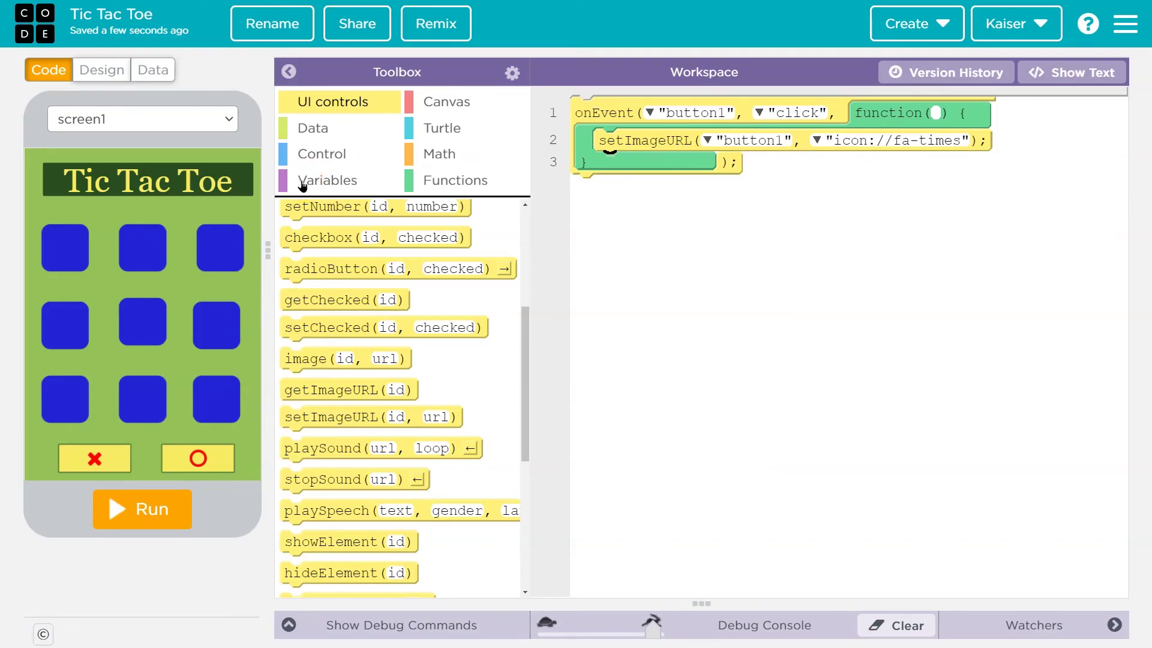
Step: Add var icon = "Hello World" on line 1 above the button1 handler
left_click(303, 186)
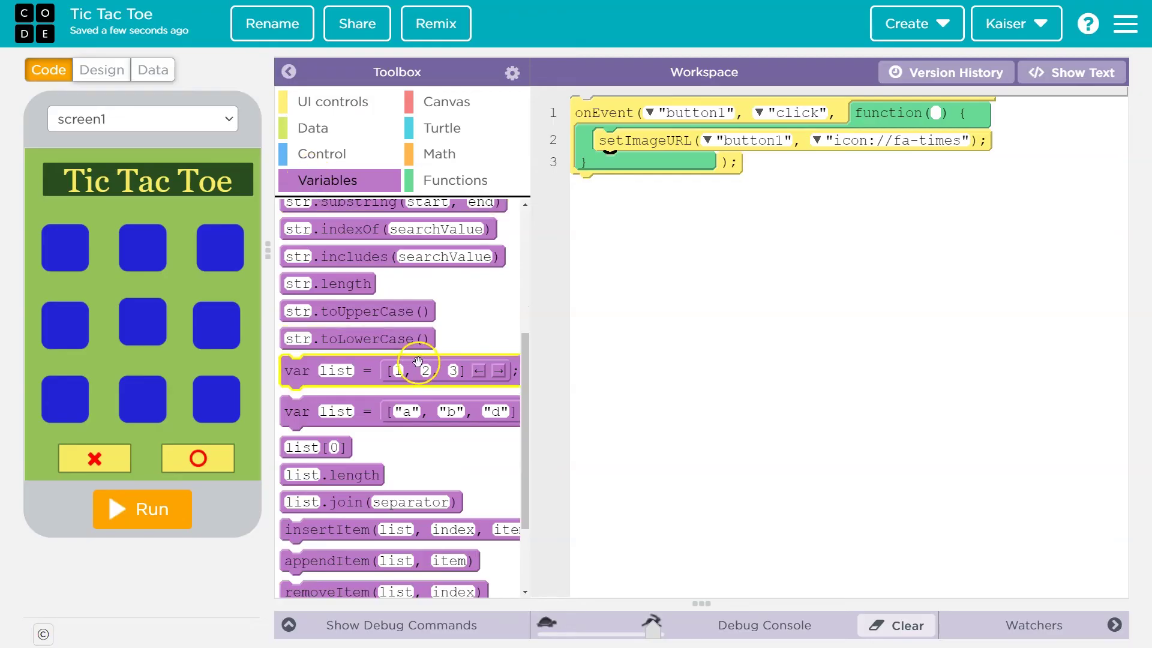
scroll(423, 288, "up", 5)
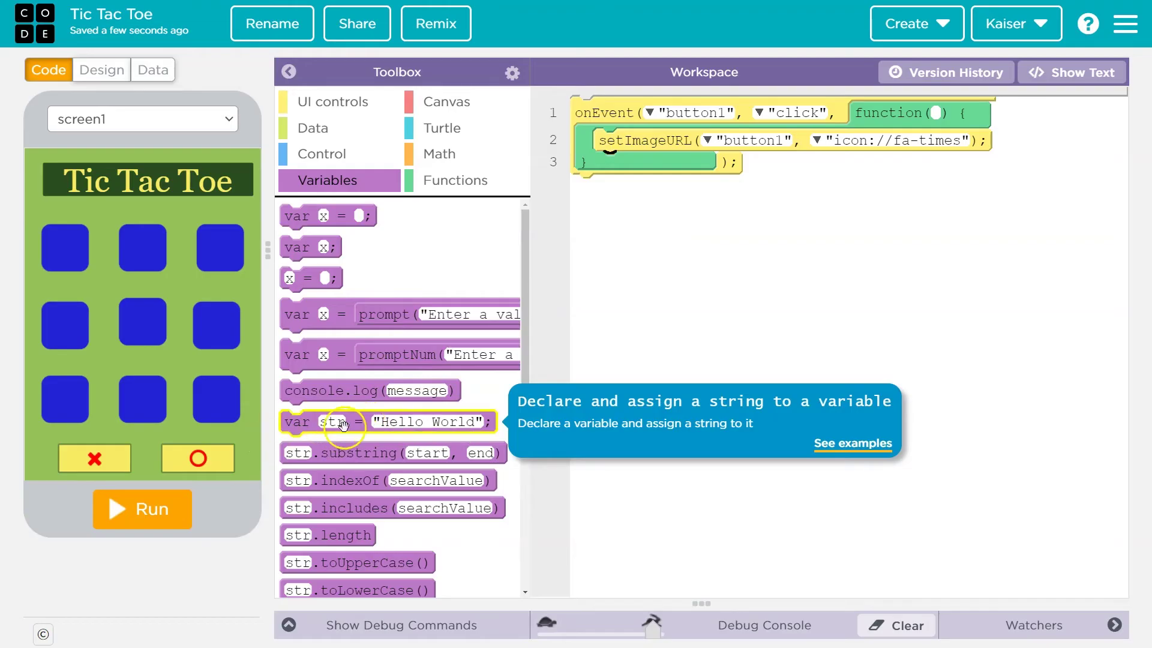
left_click_drag(351, 421, 626, 109)
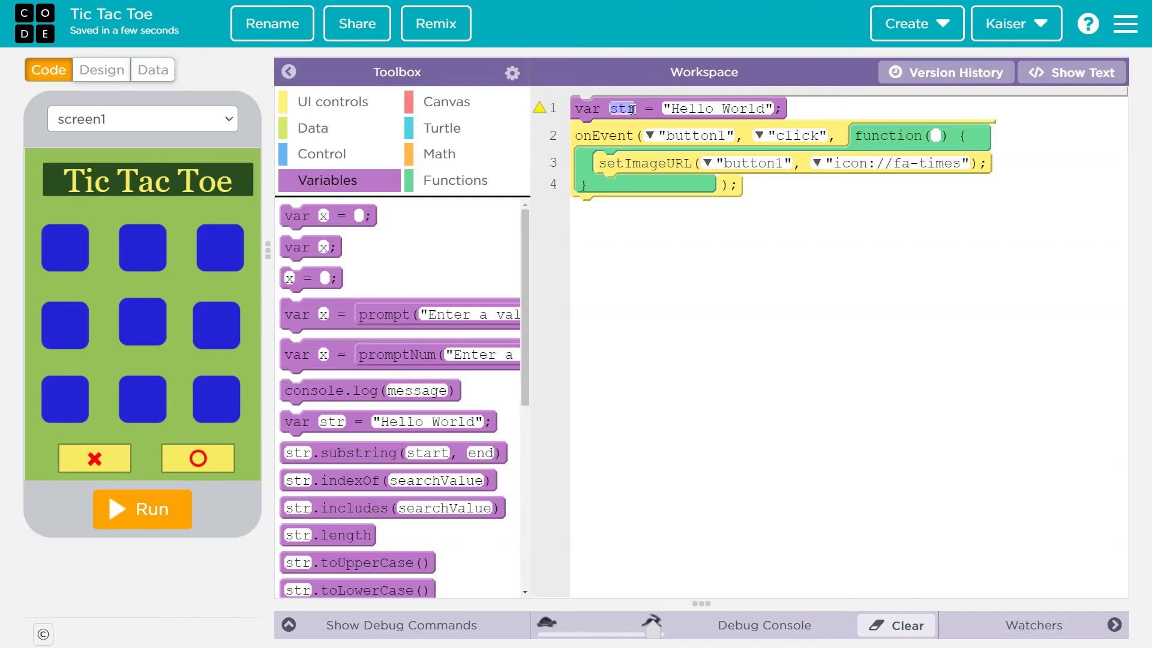
type("icon")
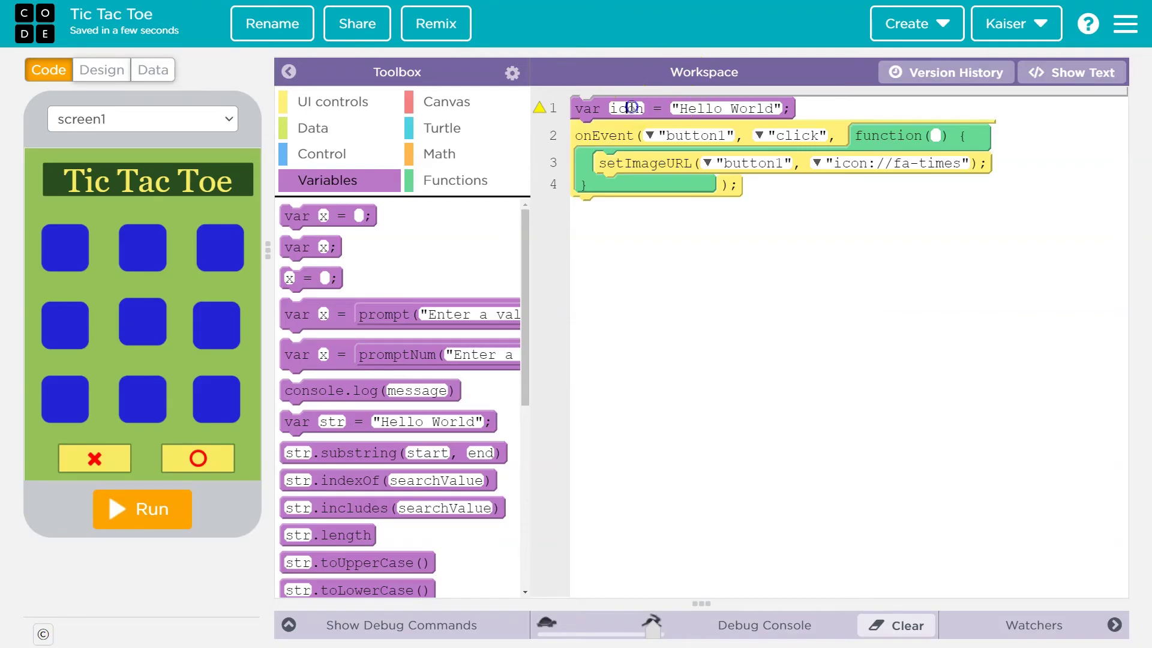
double_click(632, 107)
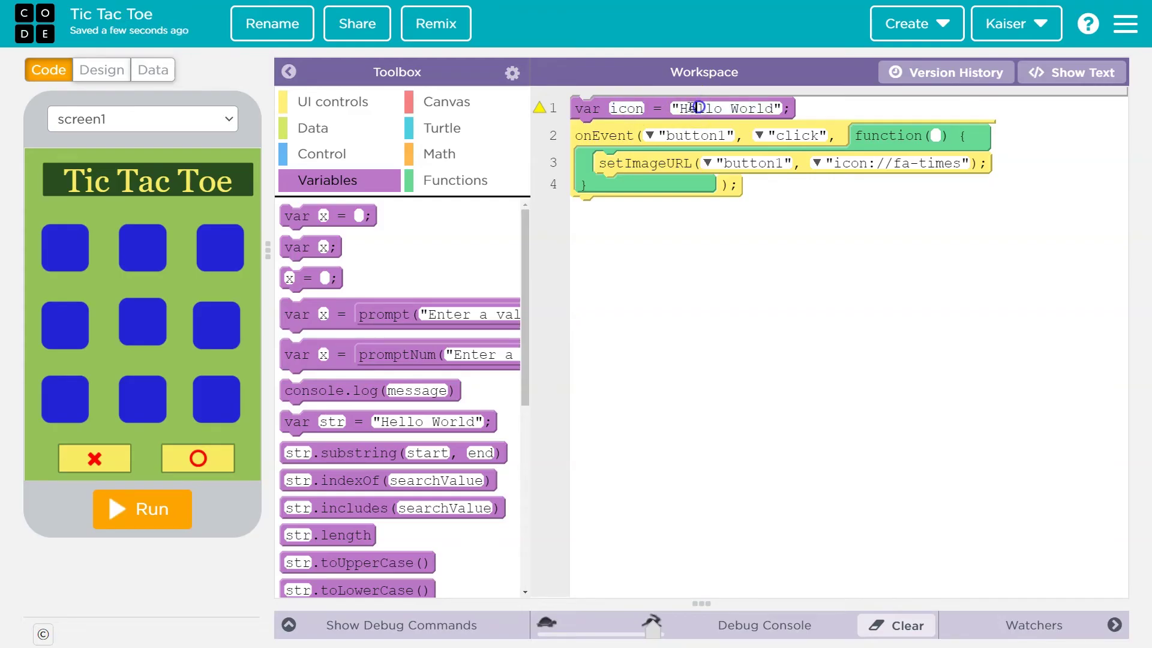
left_click(629, 108)
left_click(716, 108)
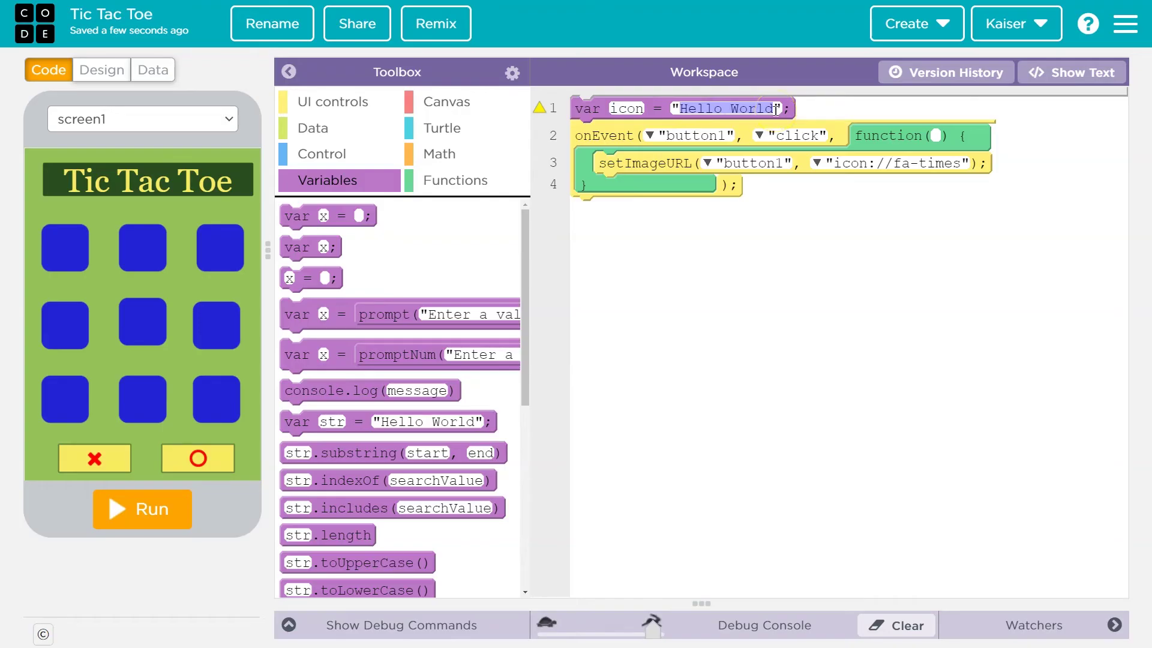
left_click(721, 107)
left_click(851, 163)
left_click(851, 163)
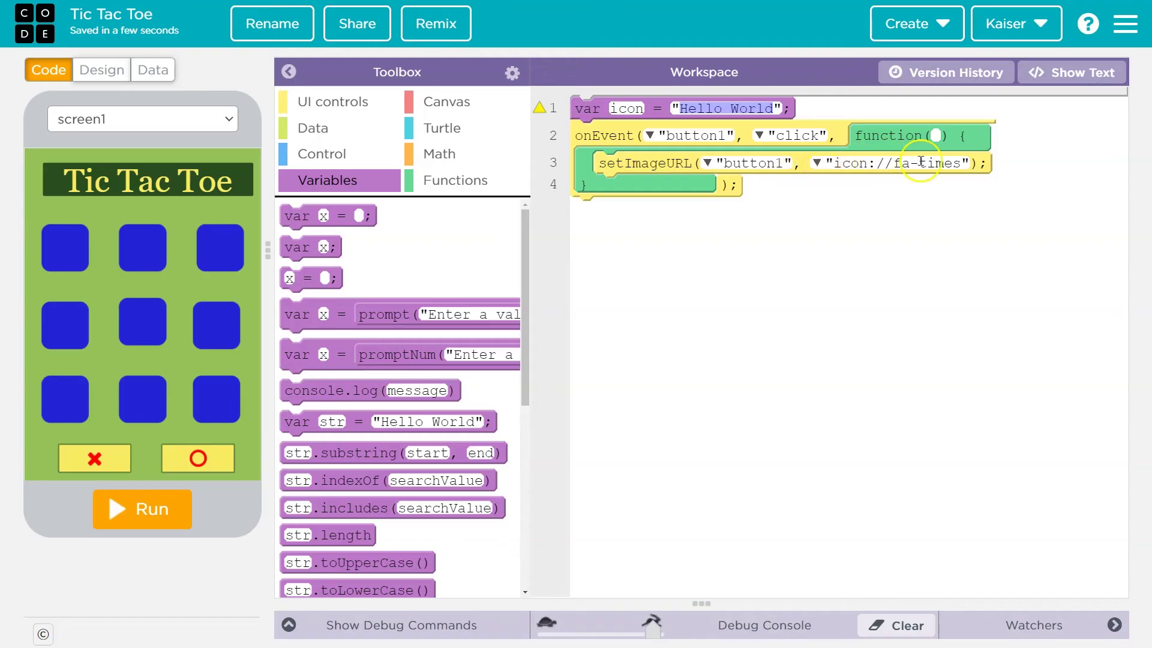
Step: Show the code as text and copy "icon://fa-times" from line 3
left_click(1070, 74)
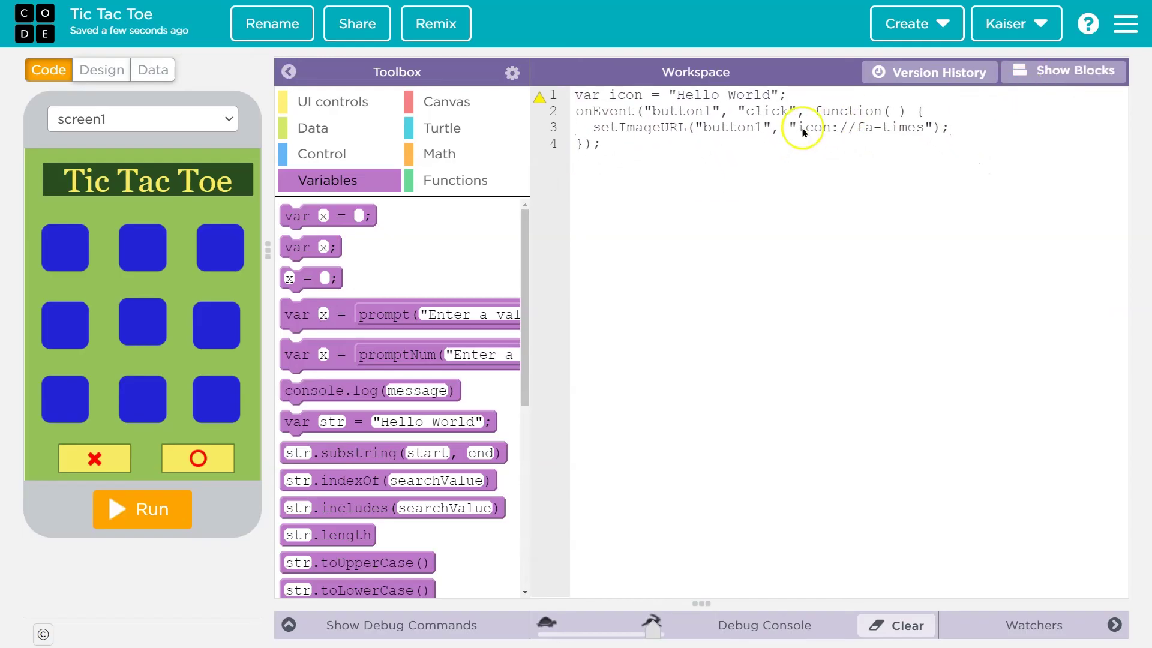
left_click_drag(795, 127, 920, 127)
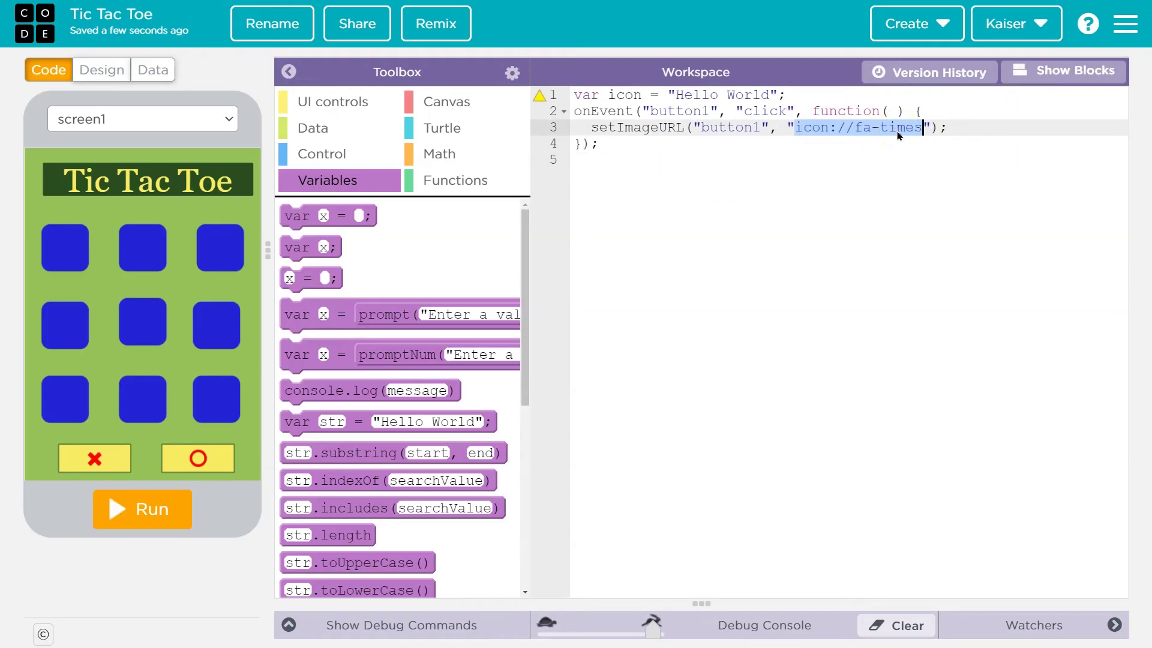
right_click(897, 135)
left_click(934, 176)
Step: Replace "Hello World" on line 1 with the pasted icon://fa-times address
left_click_drag(676, 95, 770, 94)
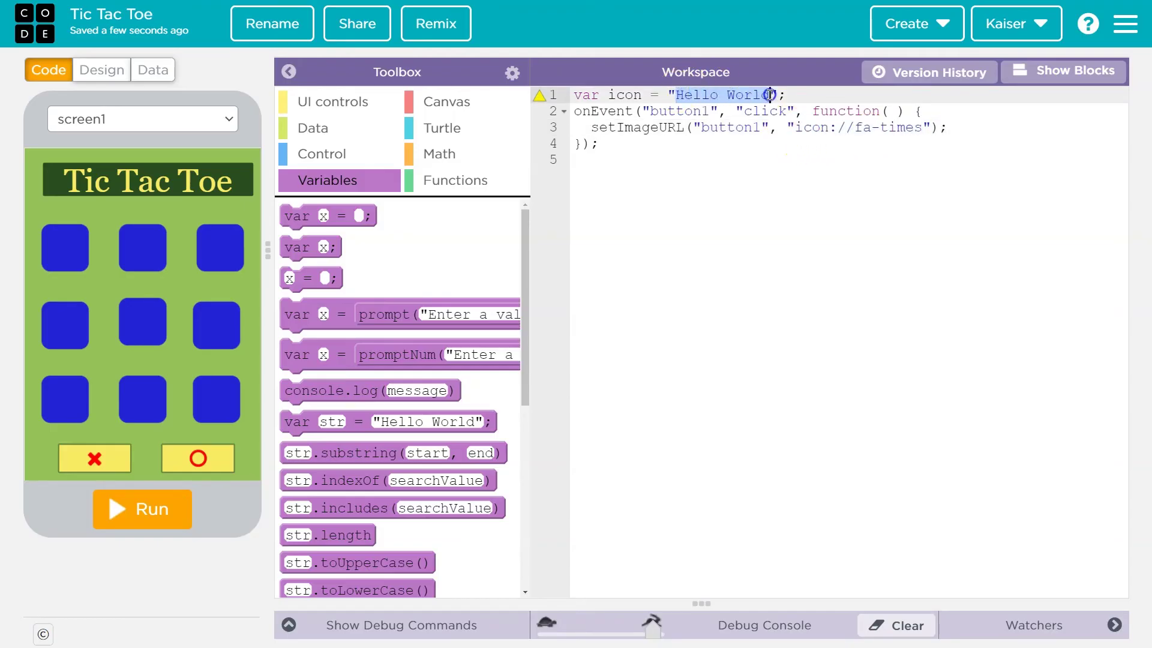
key("BackSpace")
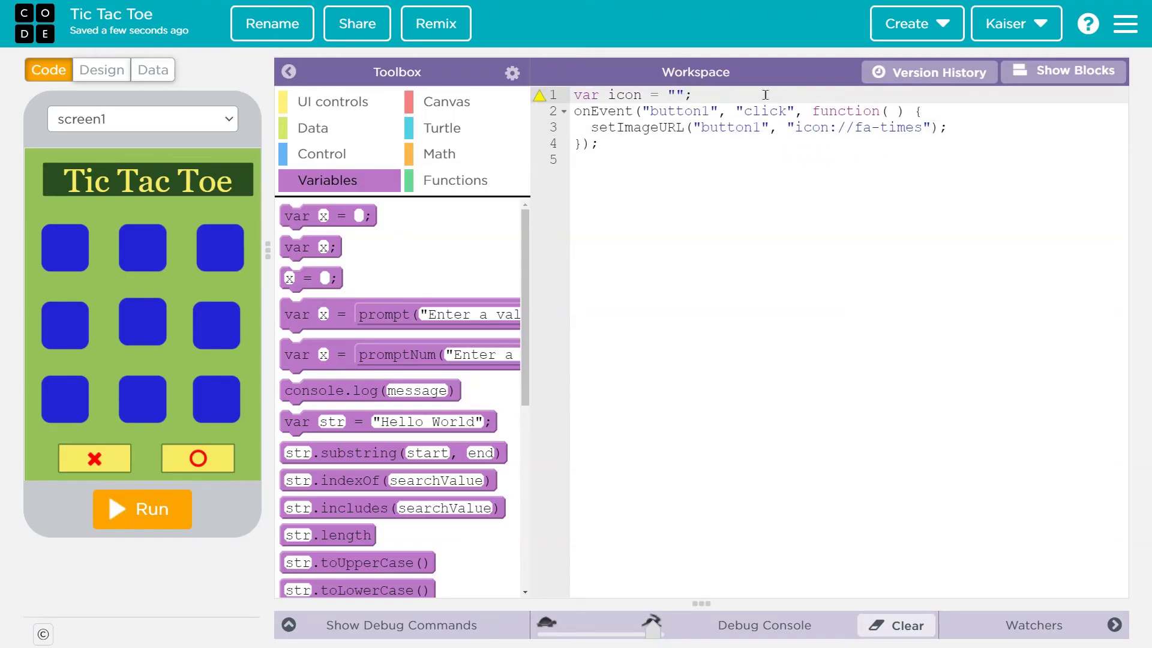
right_click(676, 95)
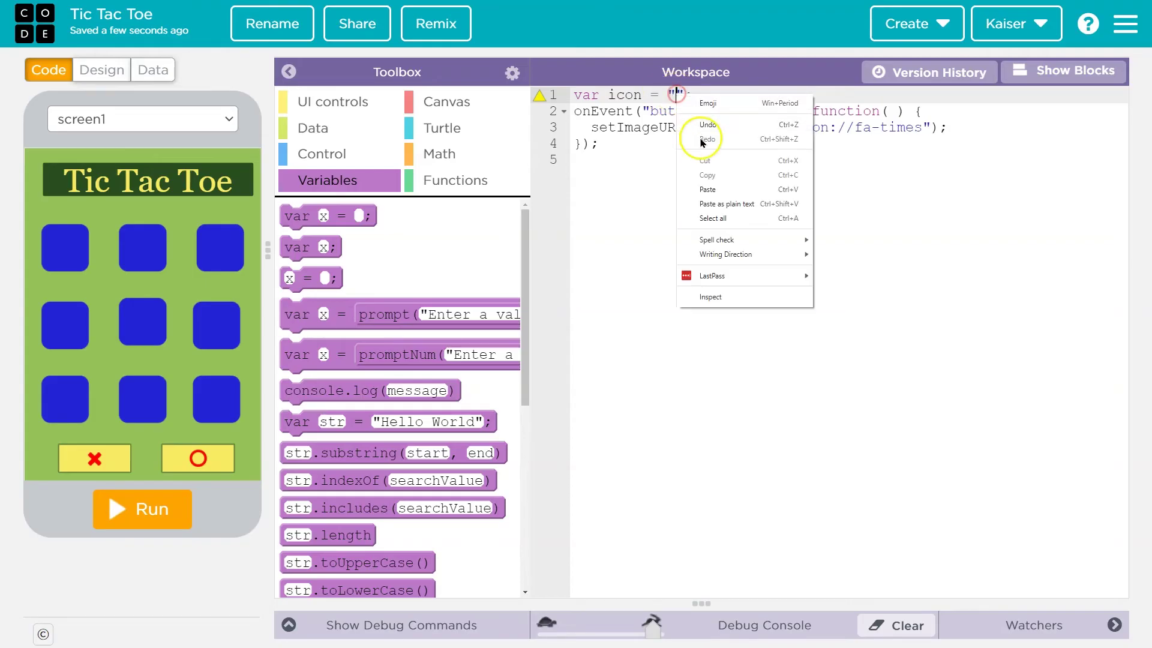
left_click(712, 186)
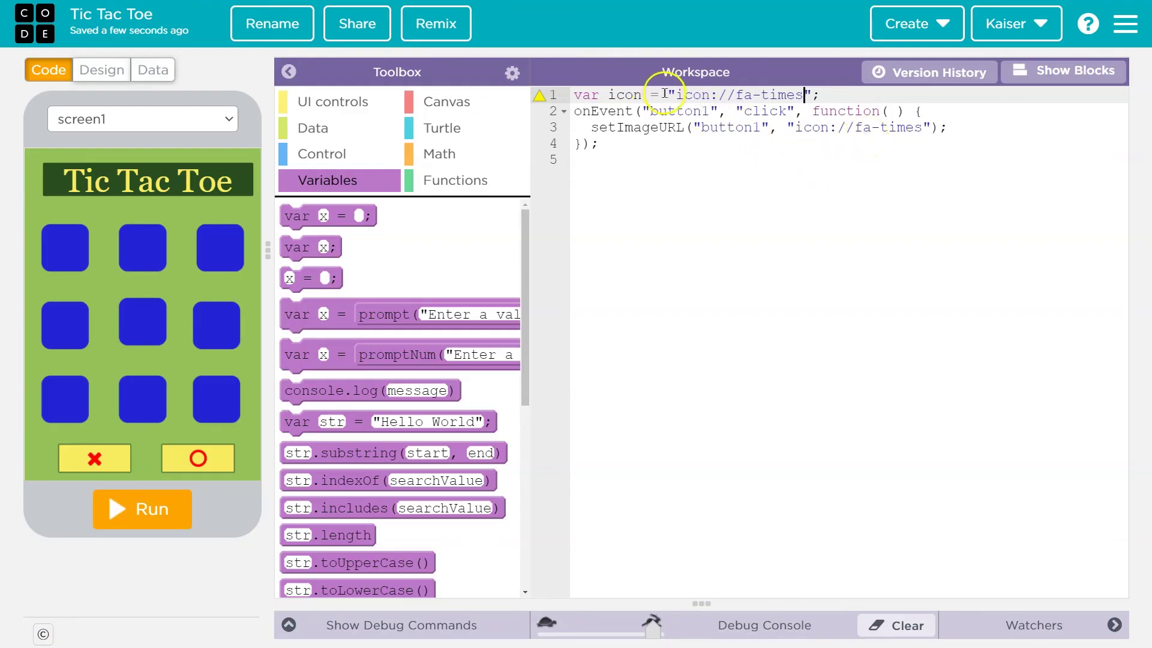
left_click(801, 95)
left_click(682, 95)
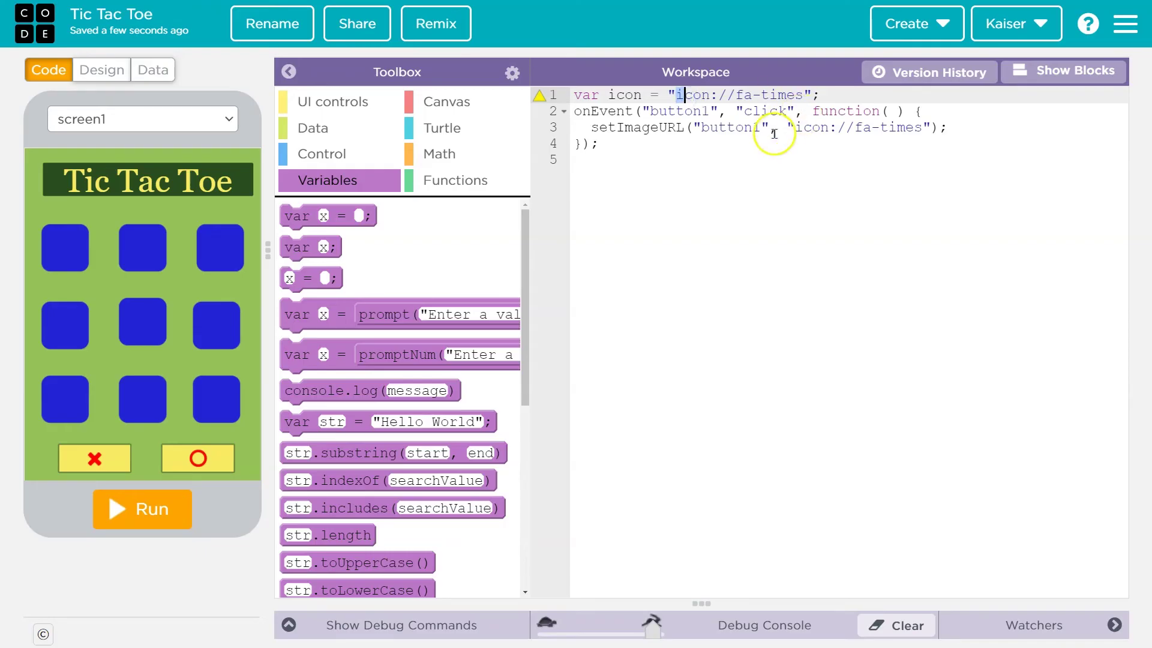
left_click_drag(796, 127, 786, 127)
left_click_drag(675, 94, 667, 94)
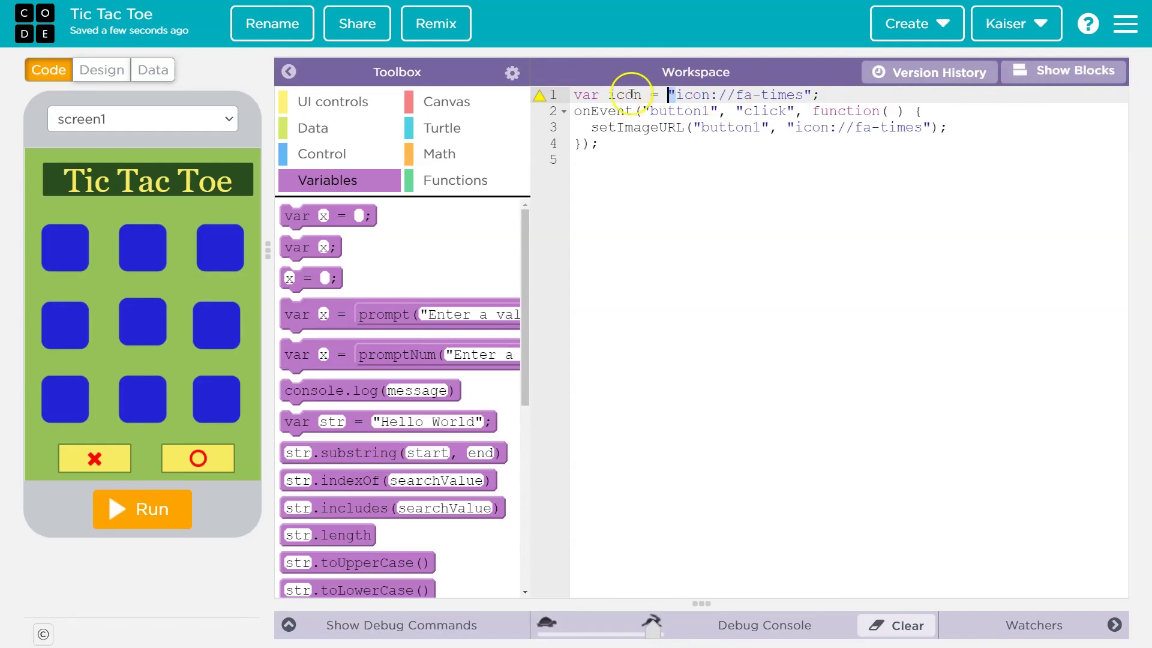
Step: Delete the literal icon://fa-times address from line 3's setImageURL so it can use icon
left_click_drag(926, 127, 790, 128)
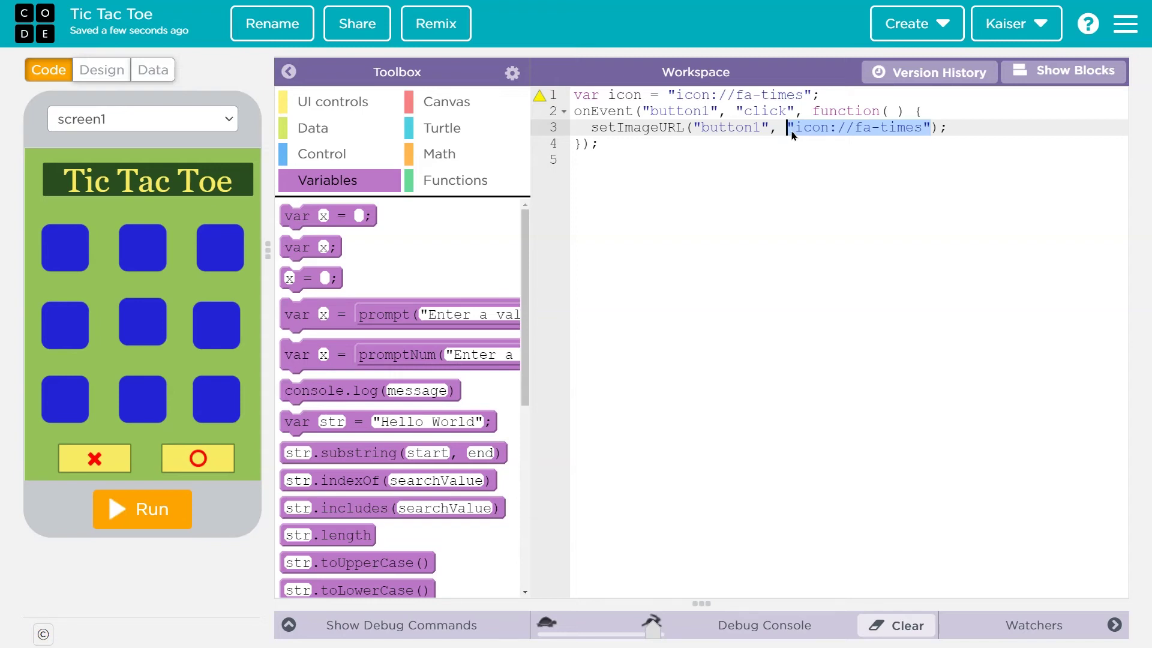
double_click(625, 94)
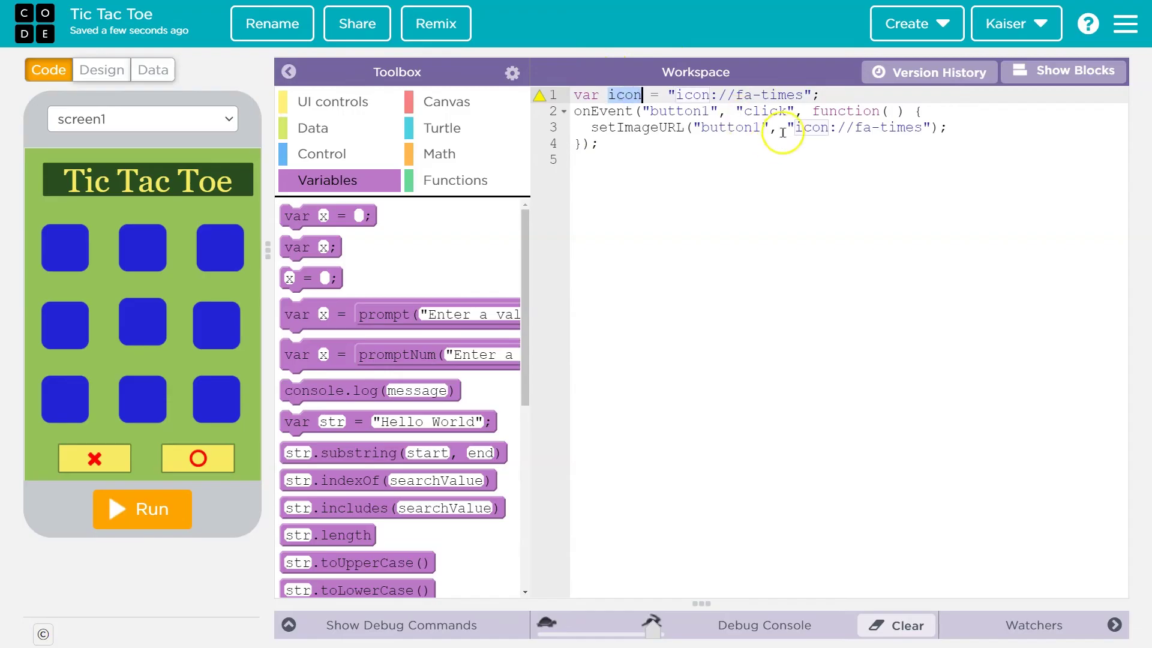
left_click_drag(787, 128, 813, 130)
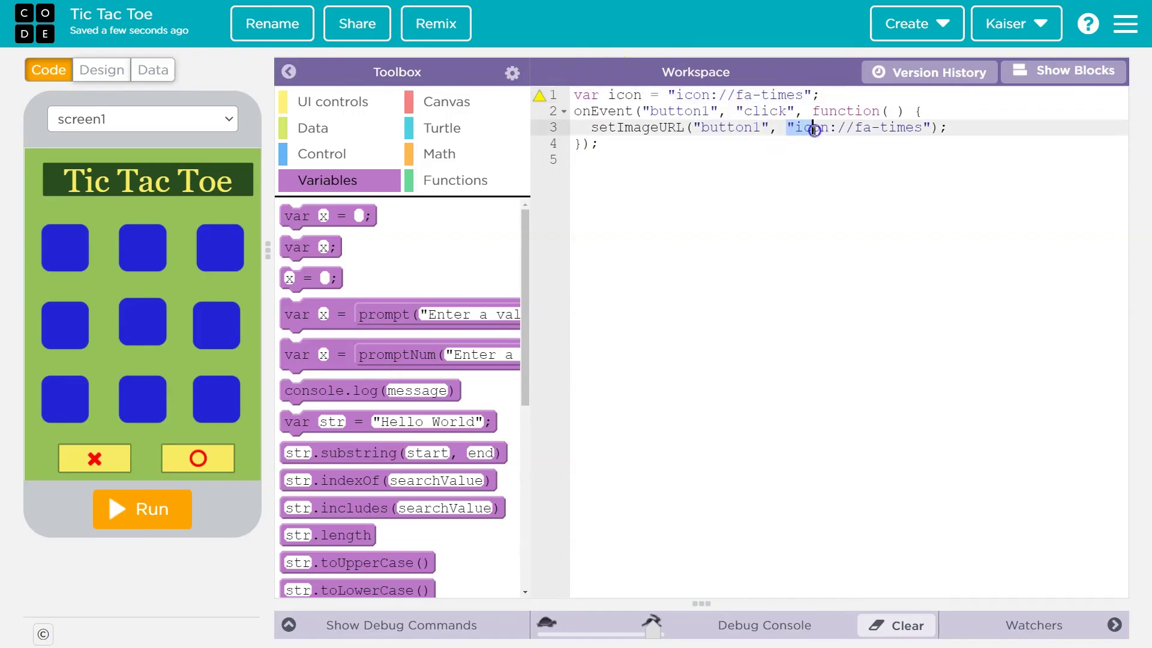
double_click(623, 95)
left_click_drag(670, 94, 815, 96)
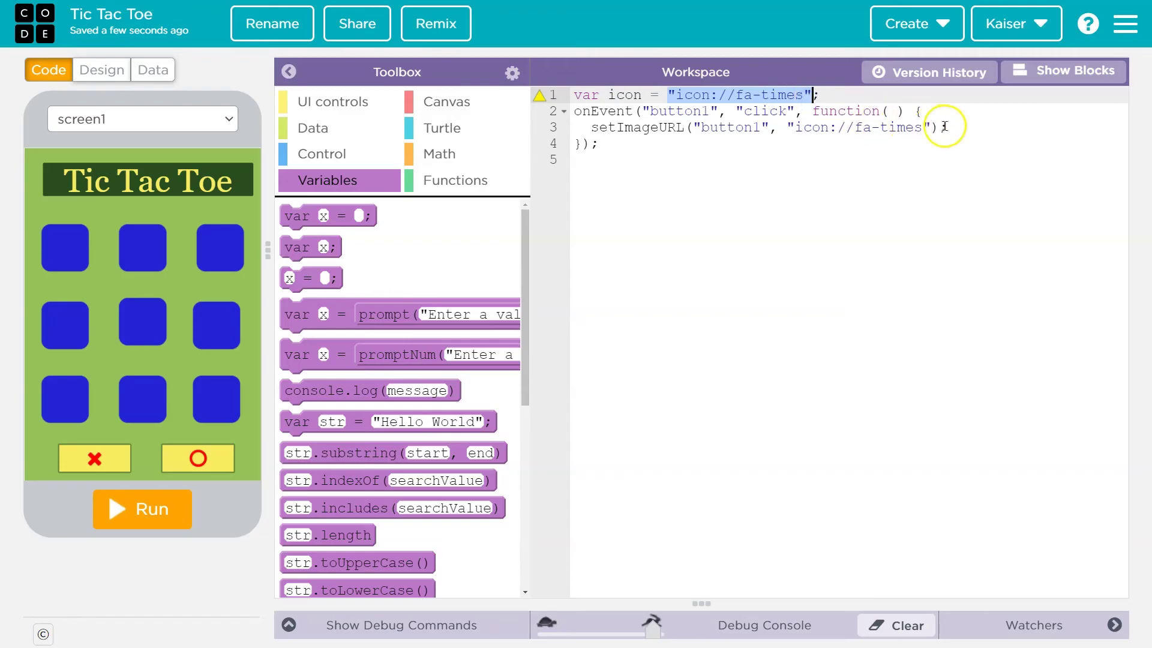
left_click(924, 127)
left_click_drag(931, 128, 783, 127)
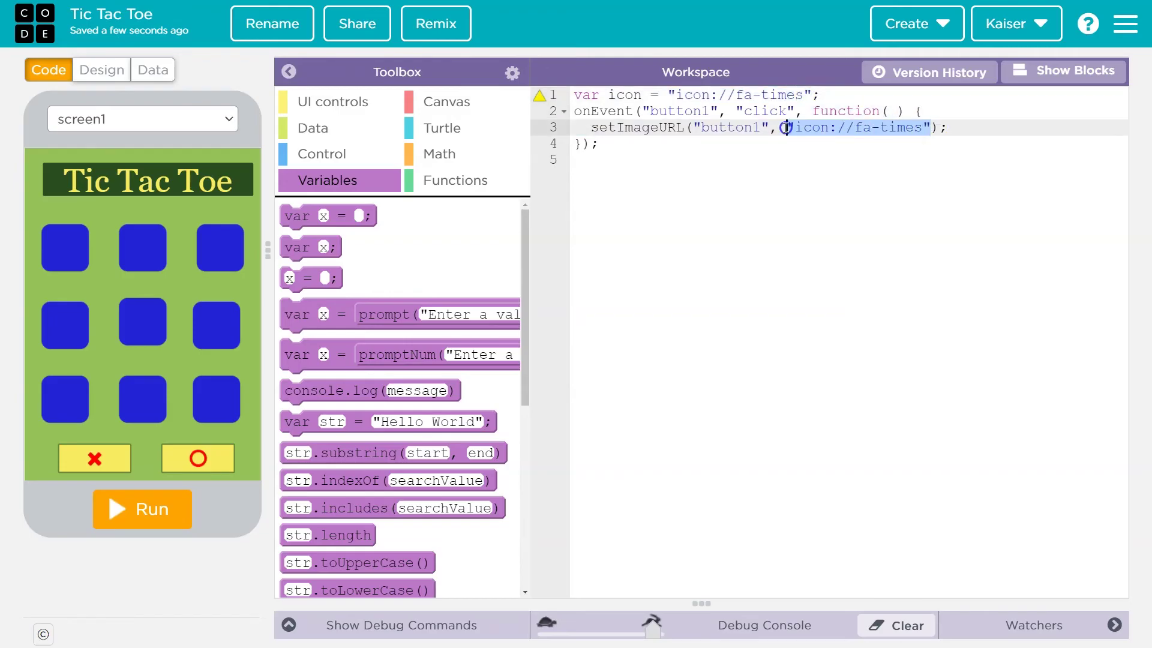
key("BackSpace")
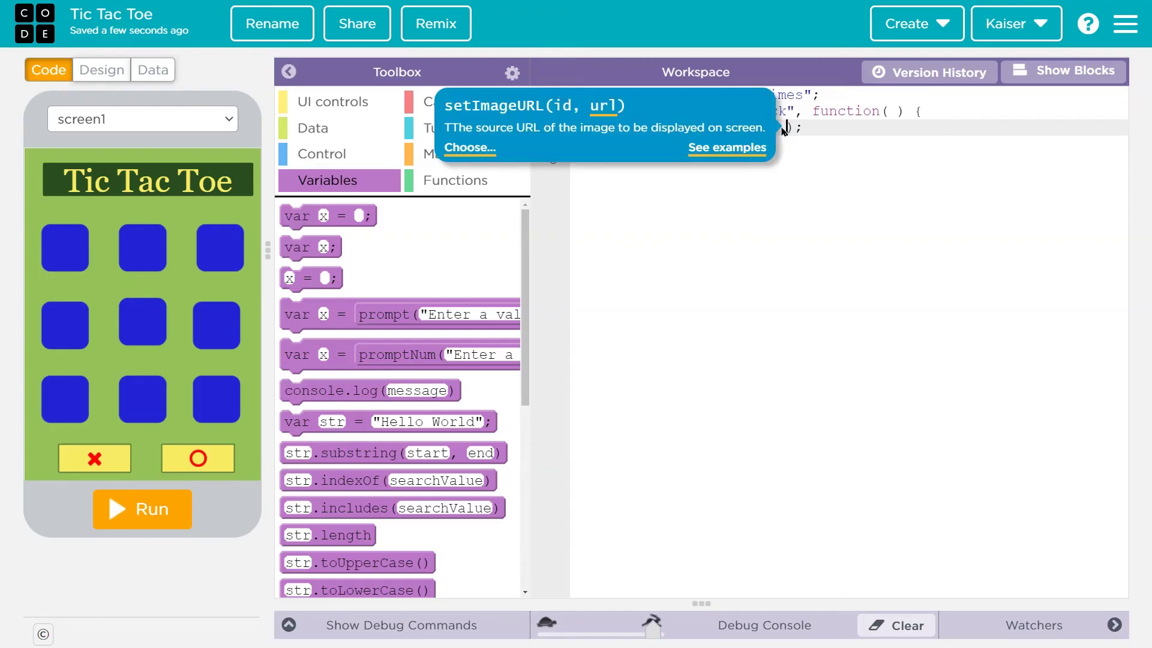
type("icon")
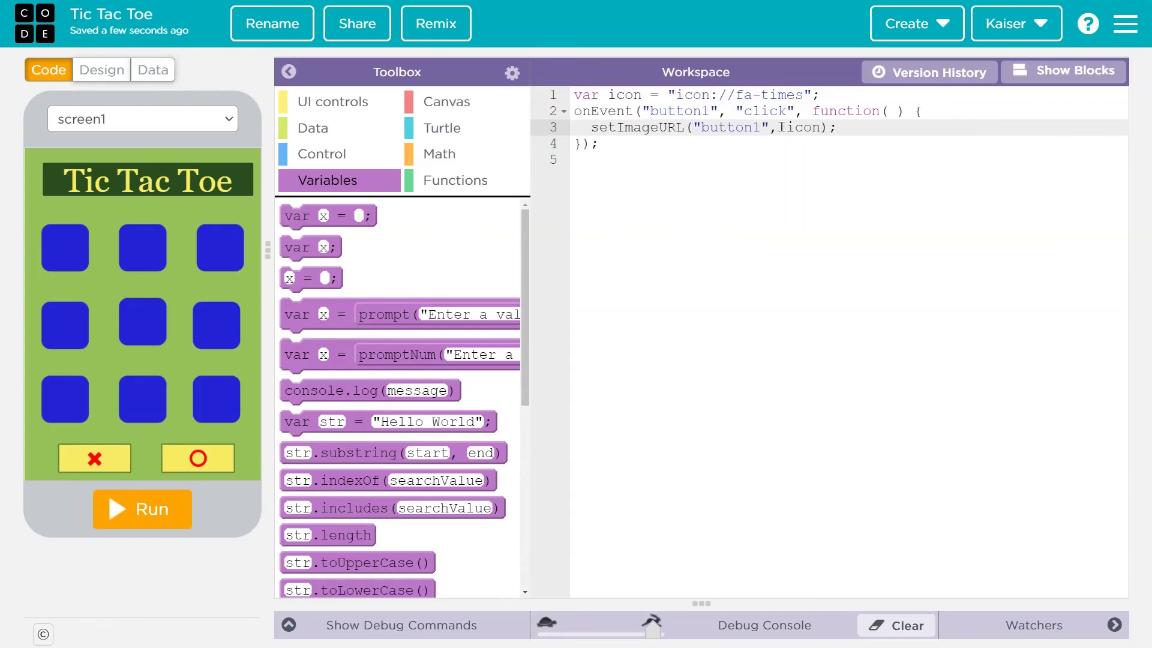
Step: Switch to block view, run the app, and check the top-left square shows X
left_click(1028, 85)
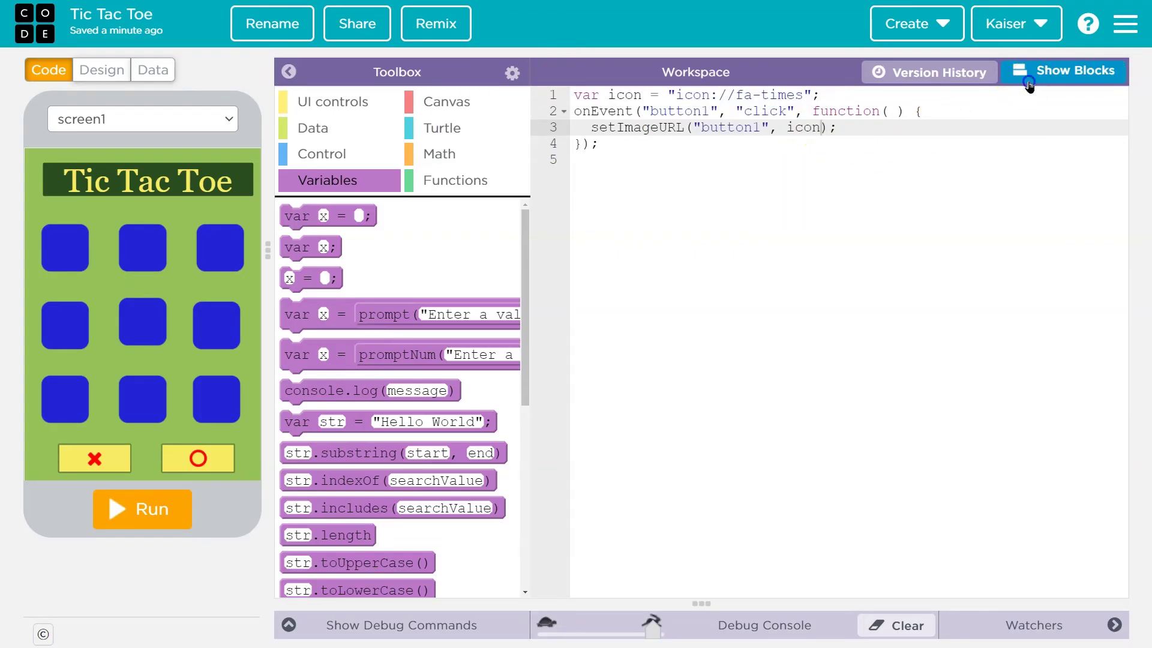
left_click(141, 509)
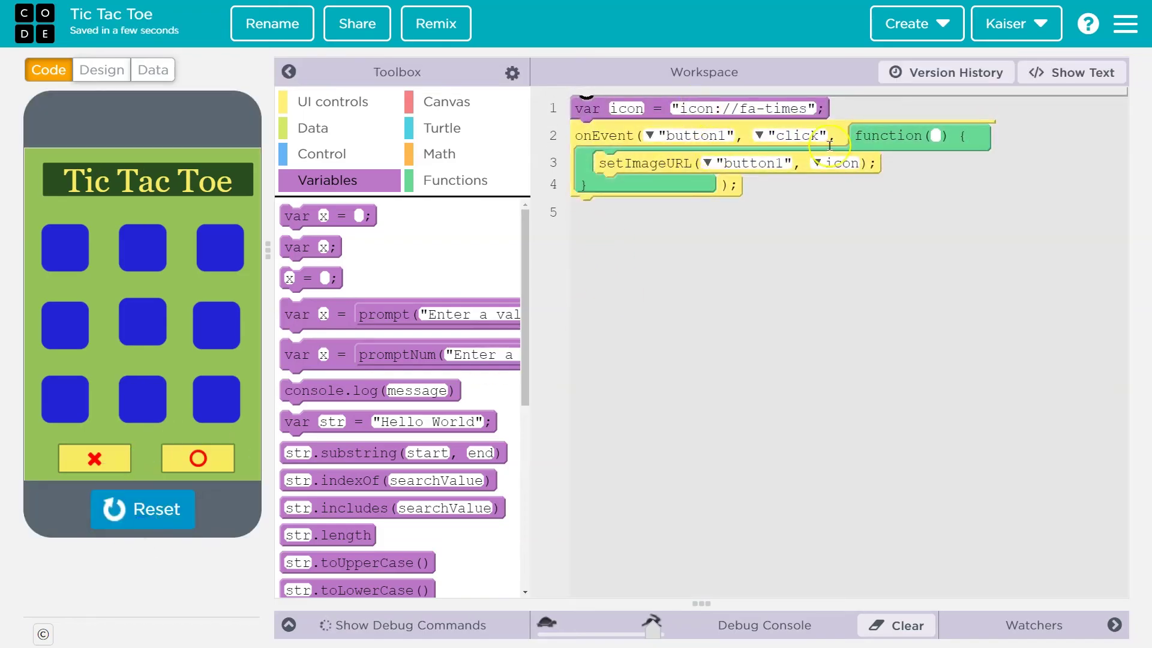
left_click(71, 255)
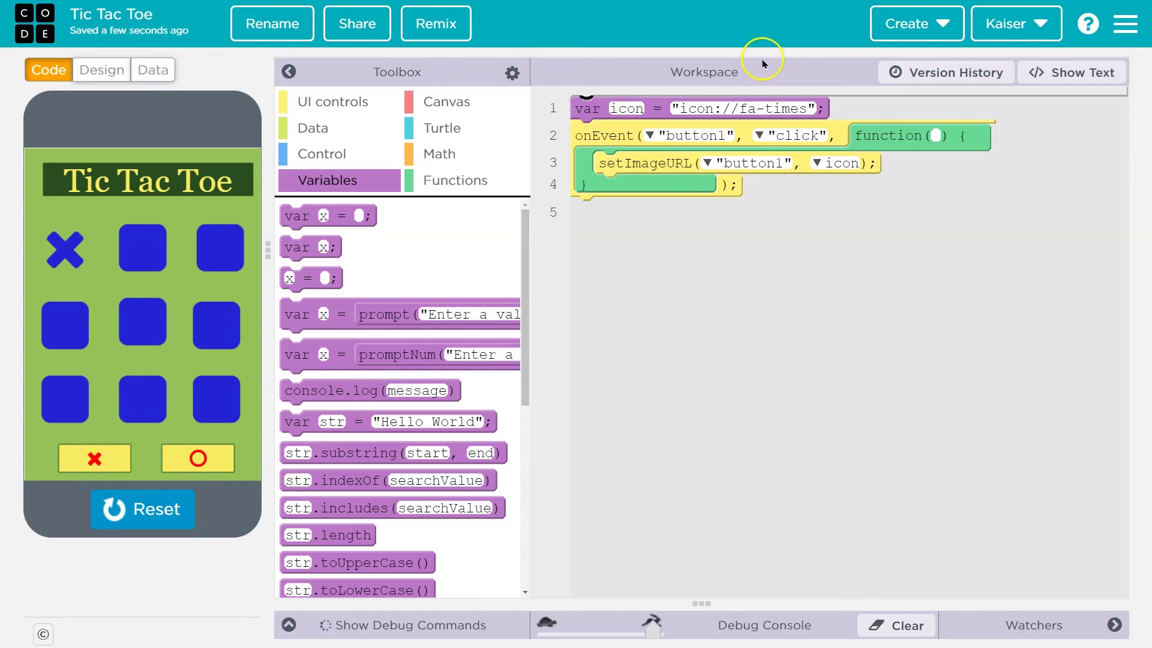
left_click(761, 109)
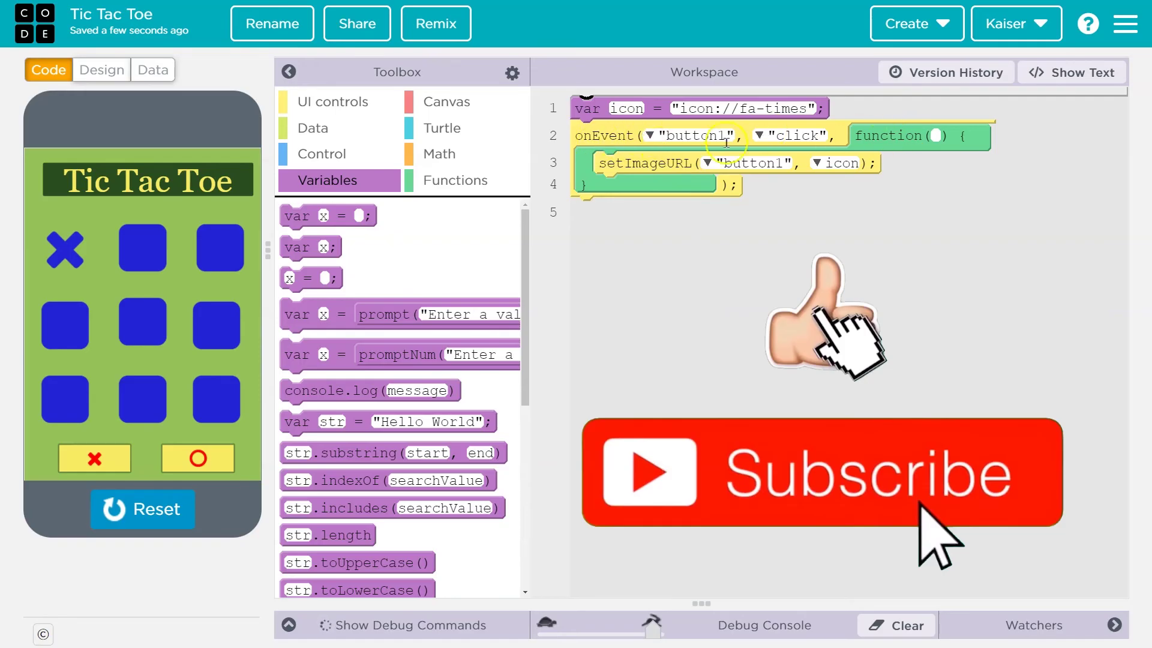
Step: Stop the app and add a new onEvent click handler listening to button2
left_click(153, 508)
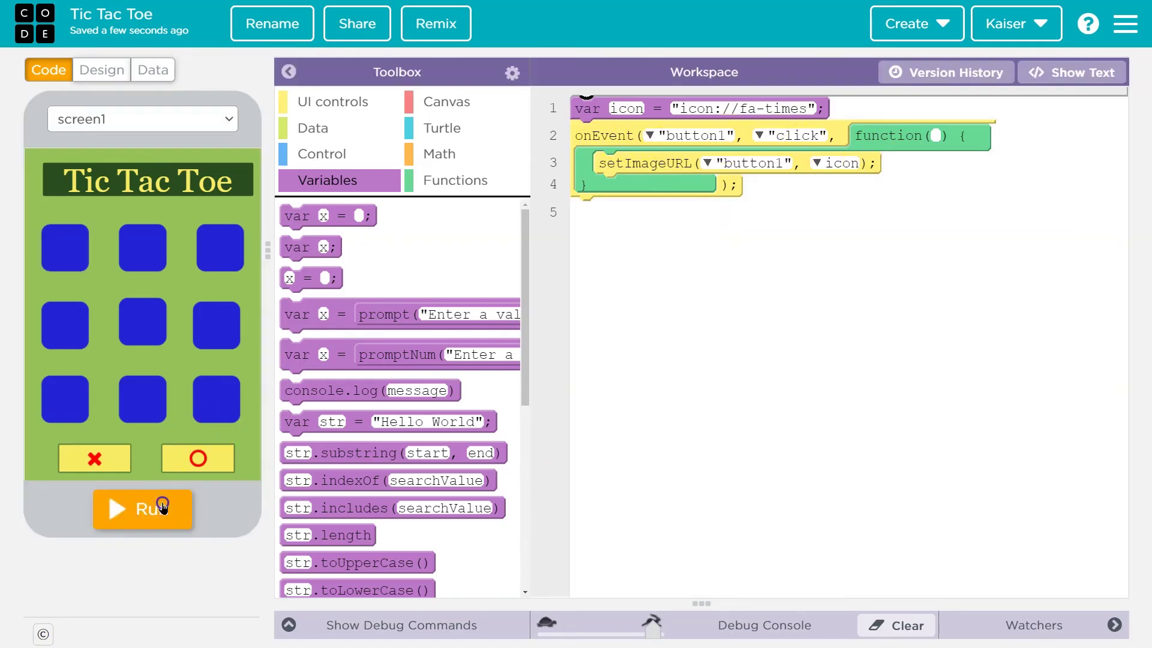
left_click(355, 108)
left_click_drag(306, 216, 625, 218)
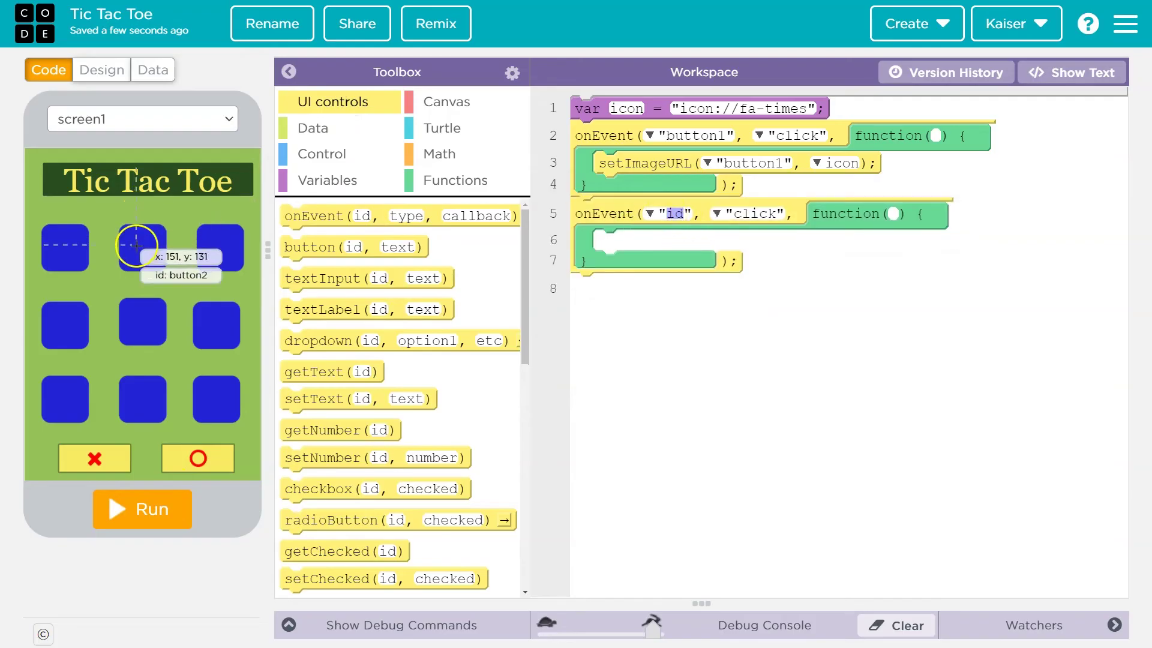
left_click(654, 217)
left_click(666, 245)
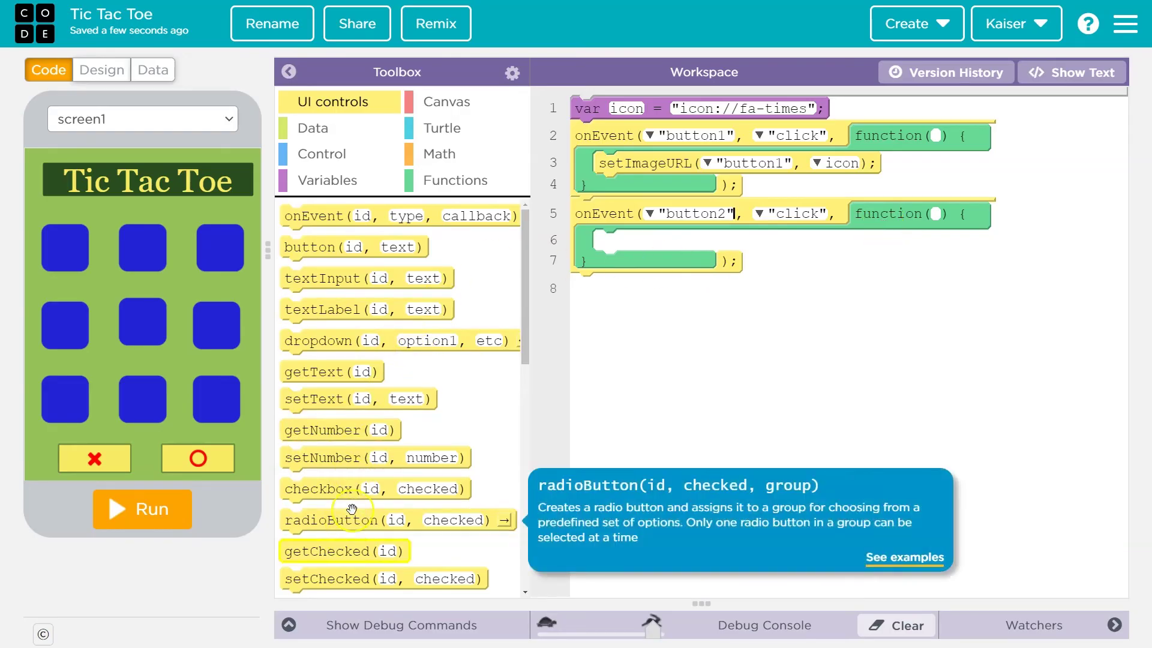
scroll(354, 417, "down", 3)
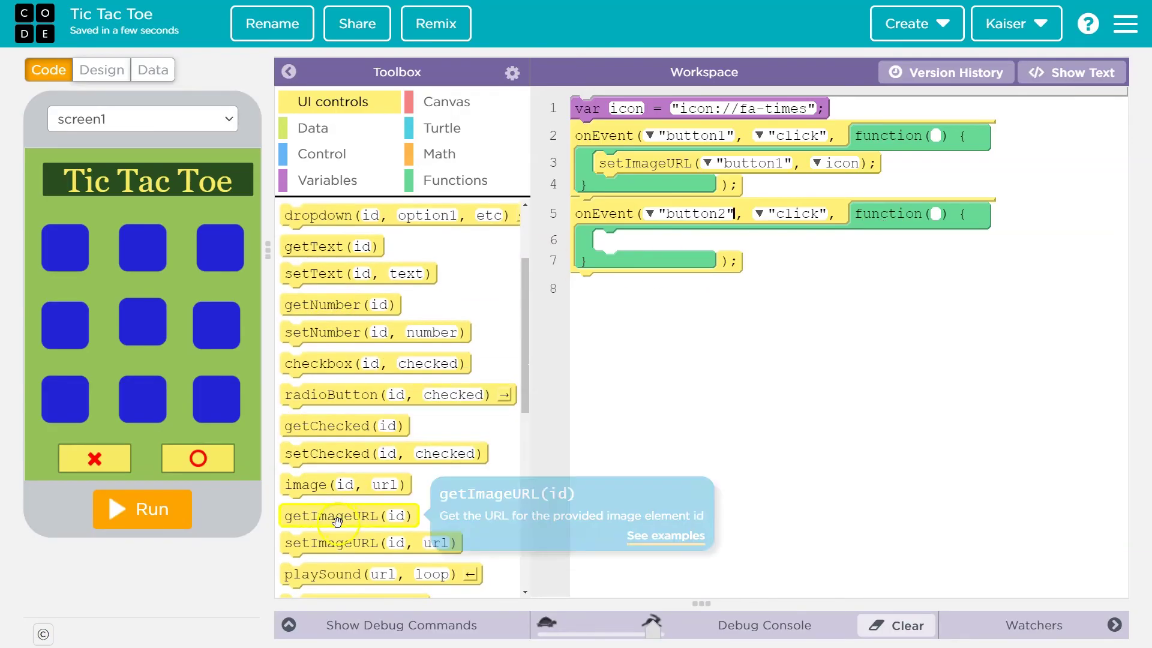
mouse_move(360, 542)
left_mouse_down()
mouse_move(555, 438)
mouse_move(675, 271)
left_mouse_up()
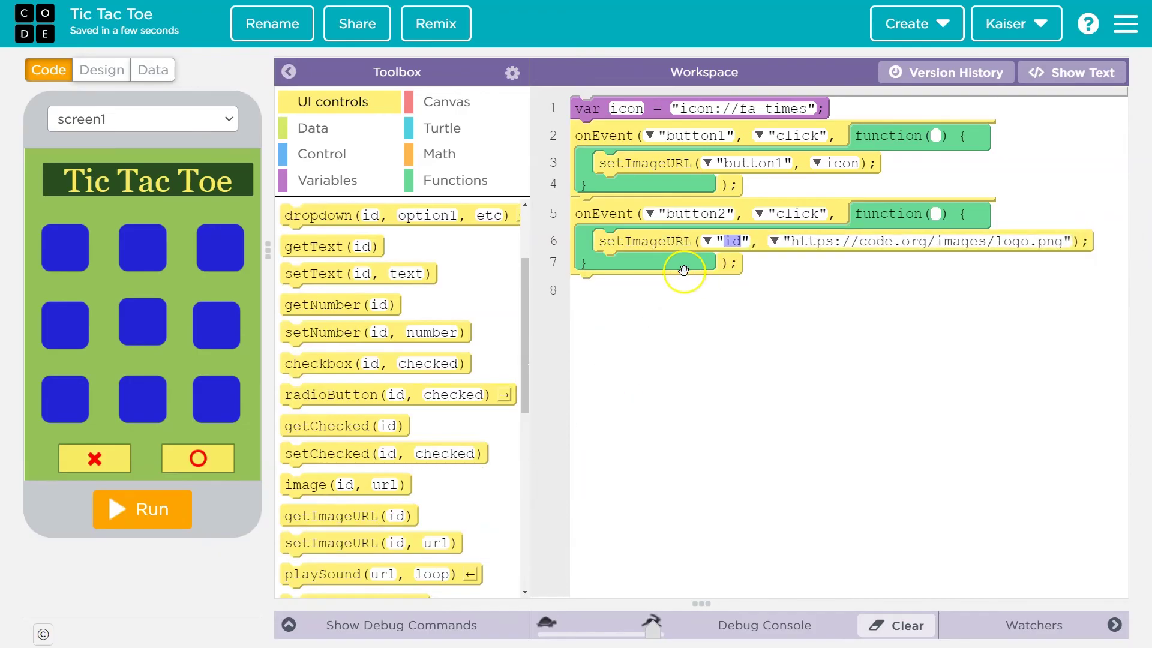
Step: Insert setImageURL targeting button2 inside it, with the icon variable replacing the placeholder URL
left_click(752, 242)
left_click(708, 241)
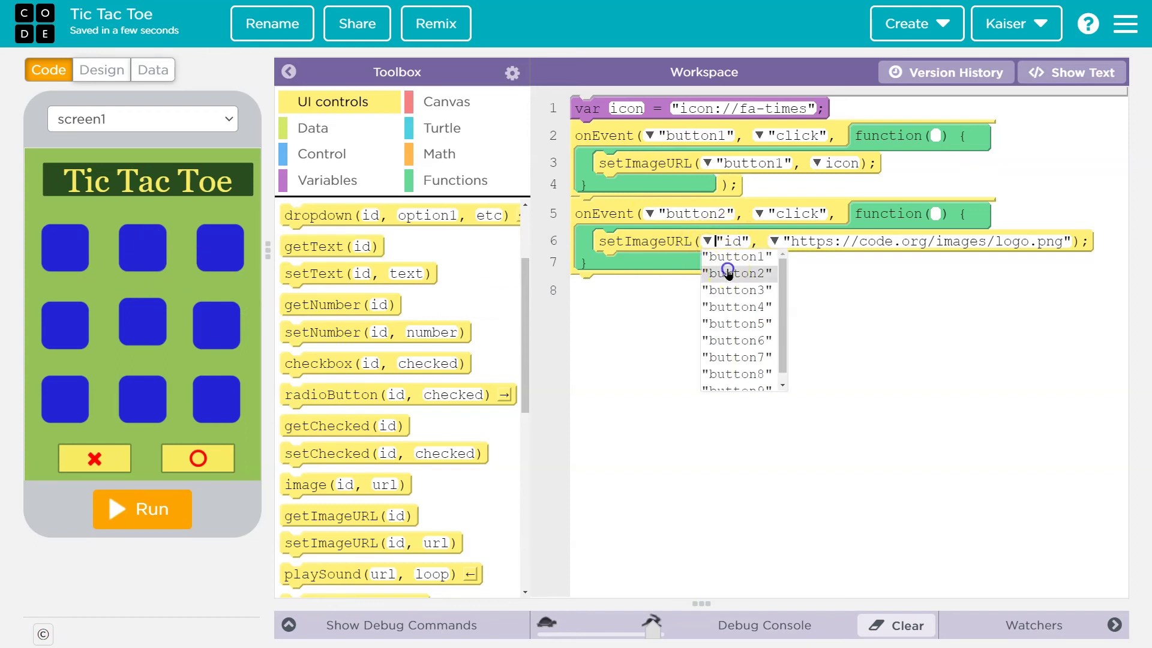
left_click(728, 279)
left_click(966, 237)
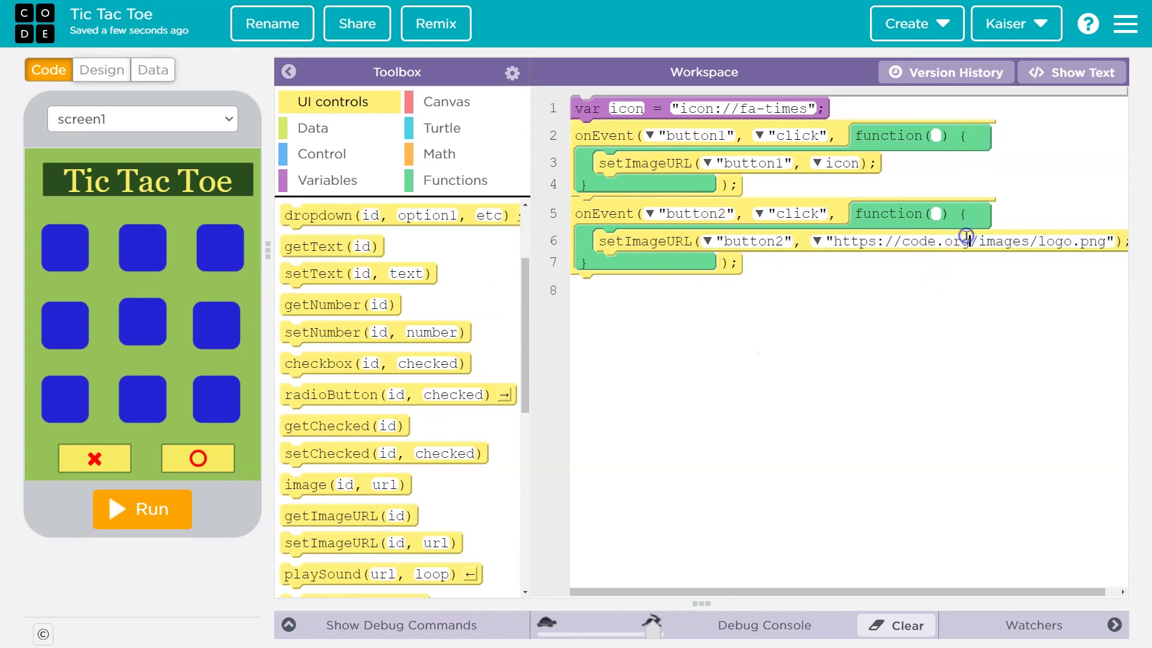
left_click(927, 242)
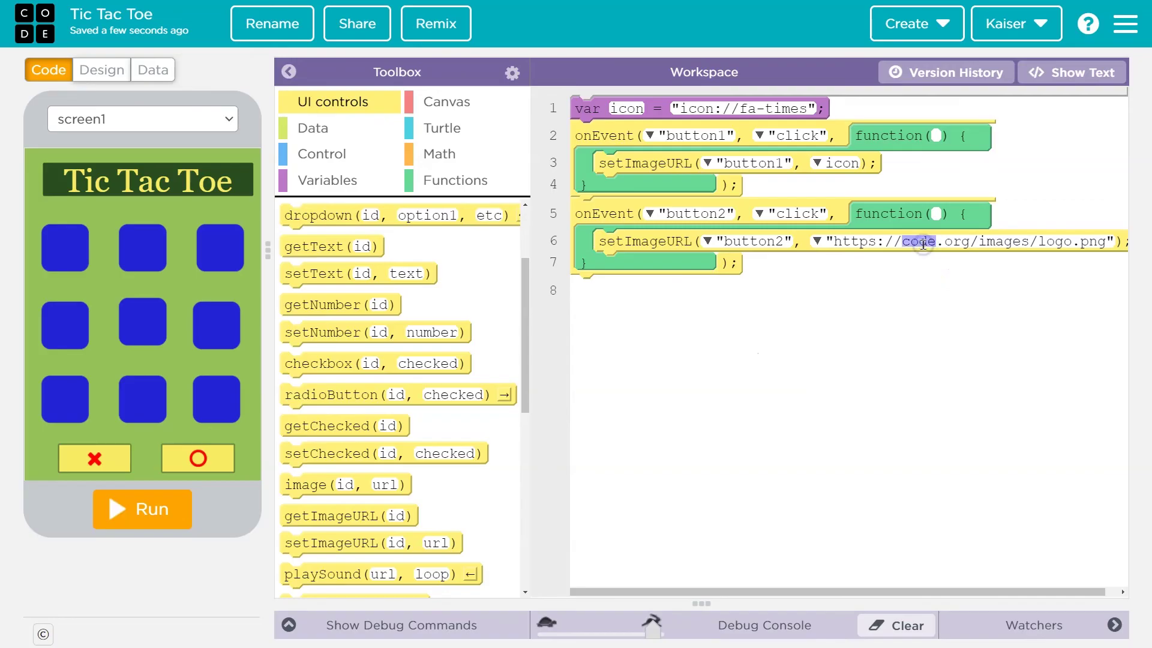
left_click_drag(1107, 241, 819, 245)
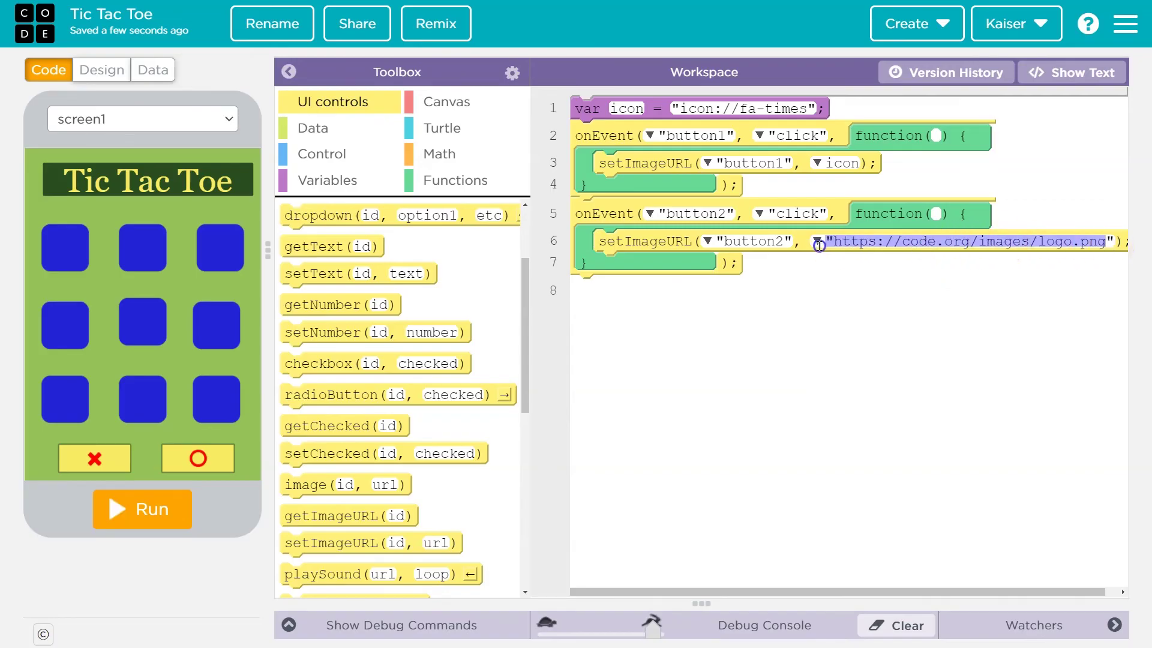
key("BackSpace")
type("i")
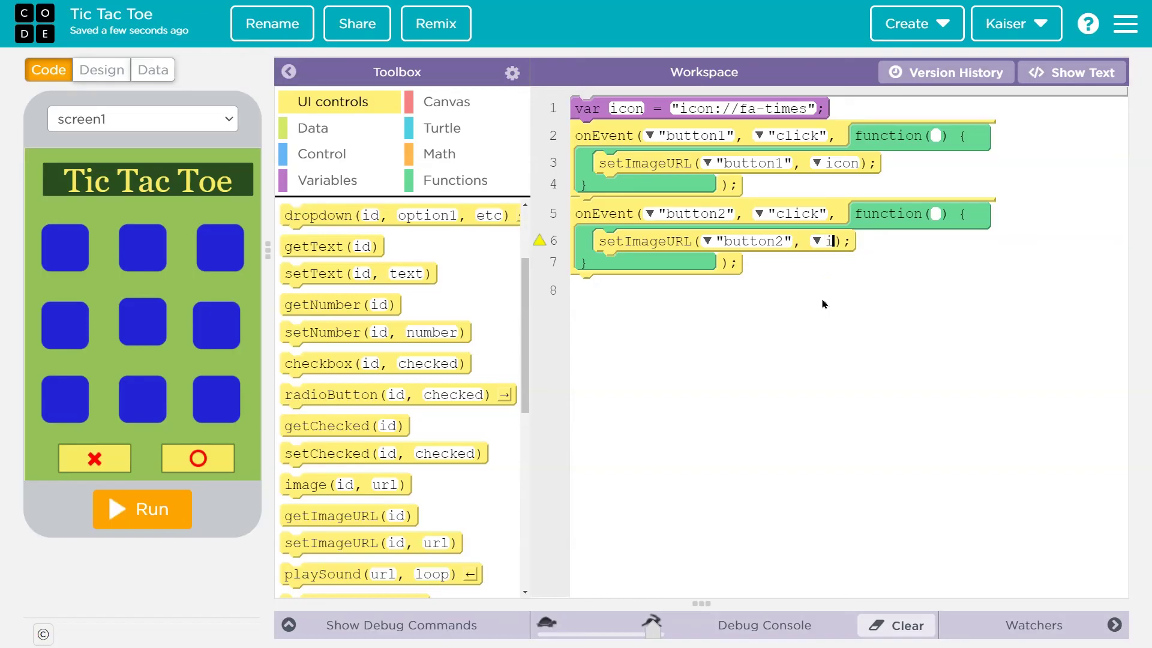
type("con")
left_click(854, 289)
Step: Highlight the icon variable on lines 1, 3 and 6 to compare its uses
left_click(641, 116)
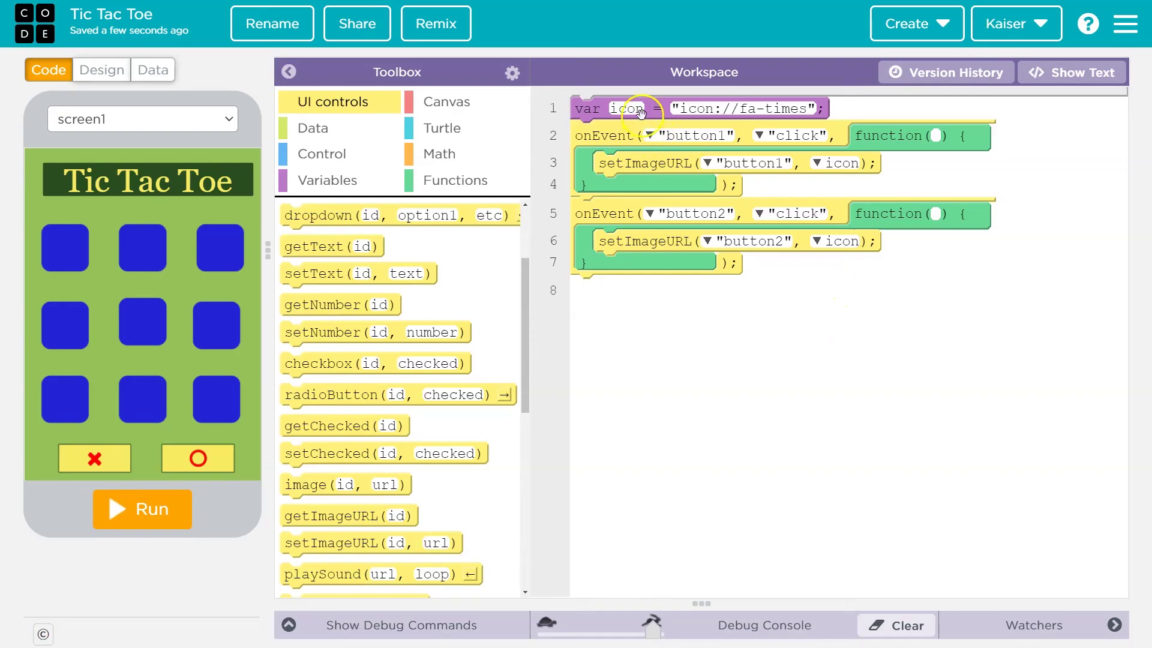
double_click(640, 110)
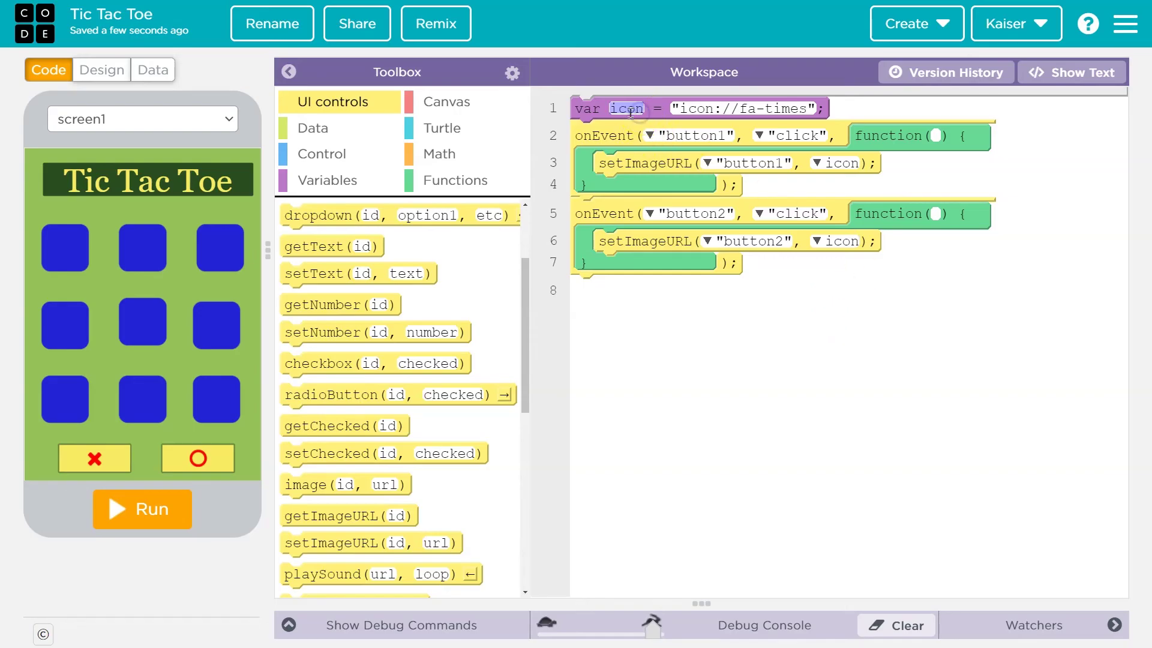
left_click(837, 170)
double_click(842, 241)
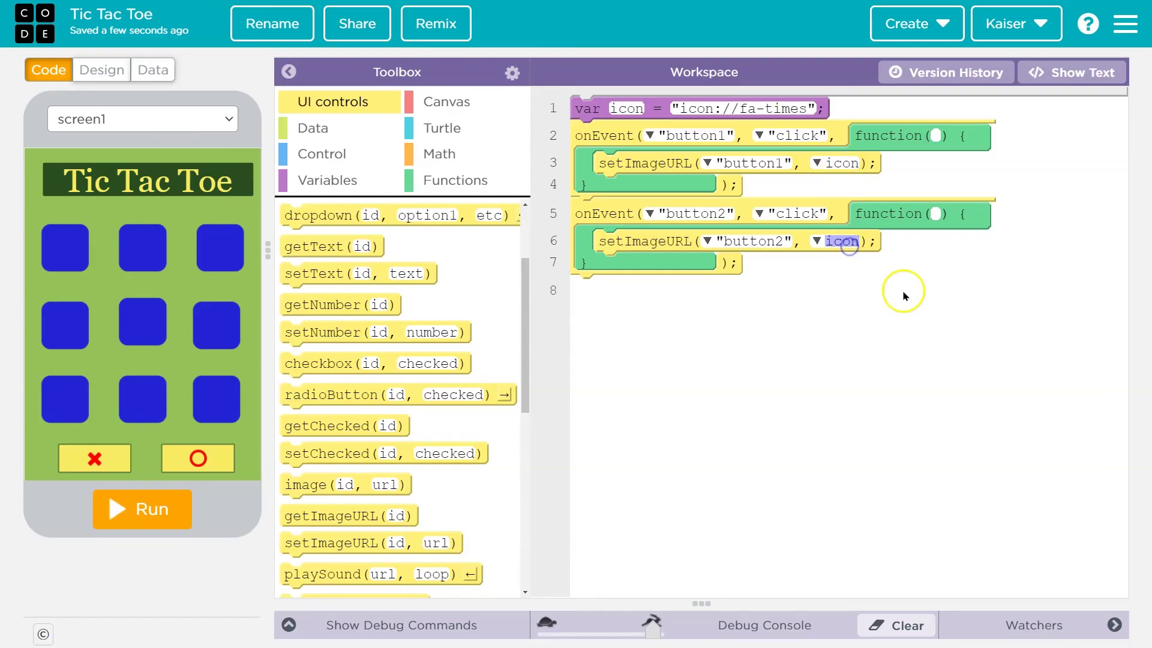
left_click(887, 285)
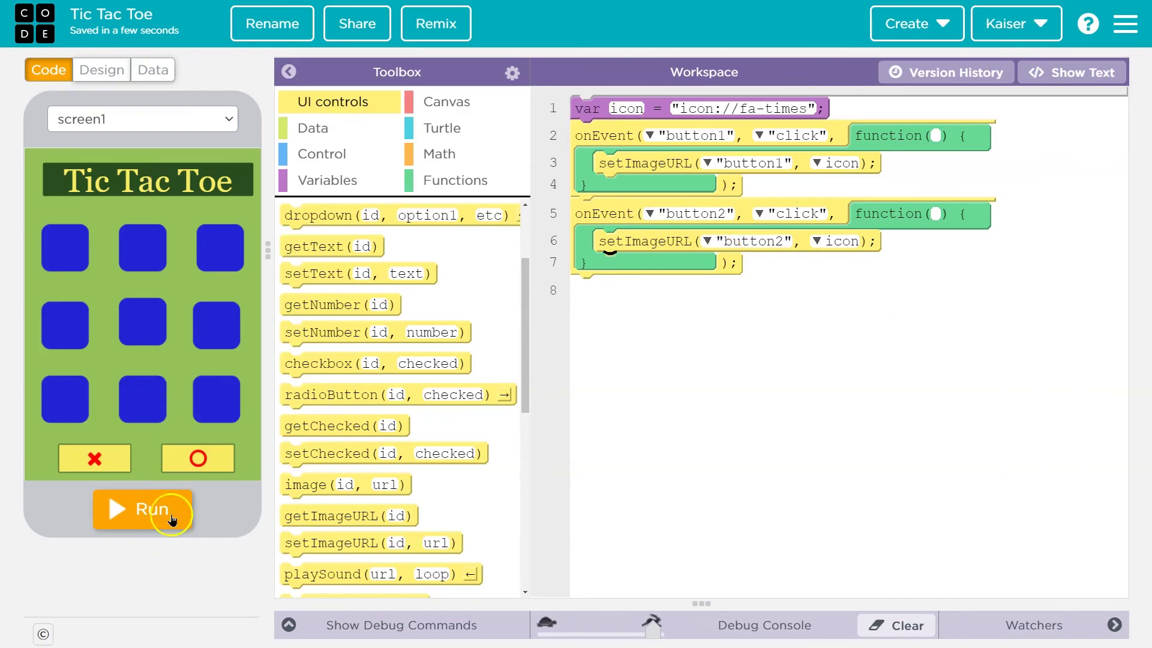
left_click(135, 509)
left_click(63, 245)
left_click(136, 256)
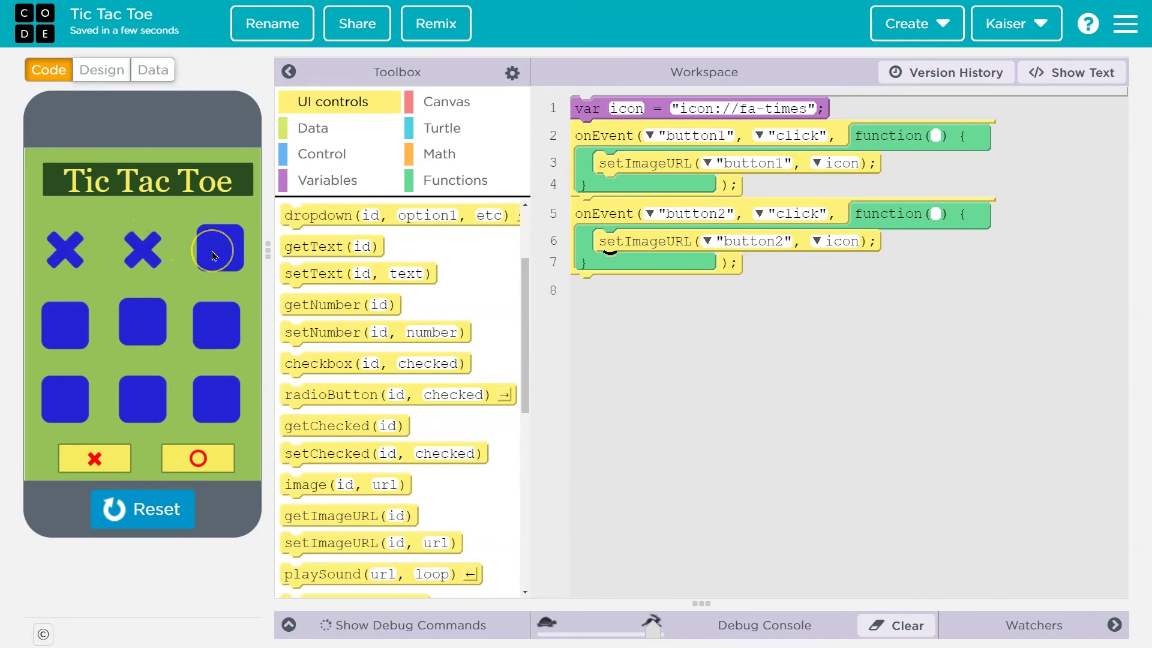
left_click(191, 495)
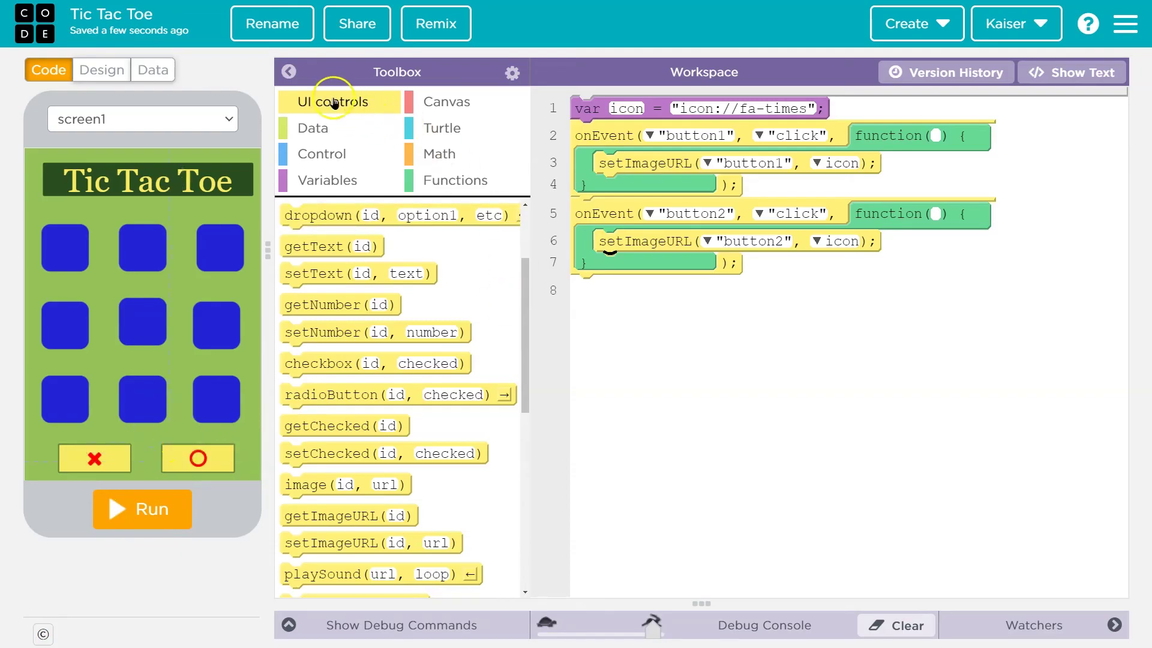
scroll(342, 221, "up", 3)
Step: Add two empty onEvent handlers at the top, the first listening to xTurnButton, confirmed in Design view
left_click_drag(342, 221, 616, 140)
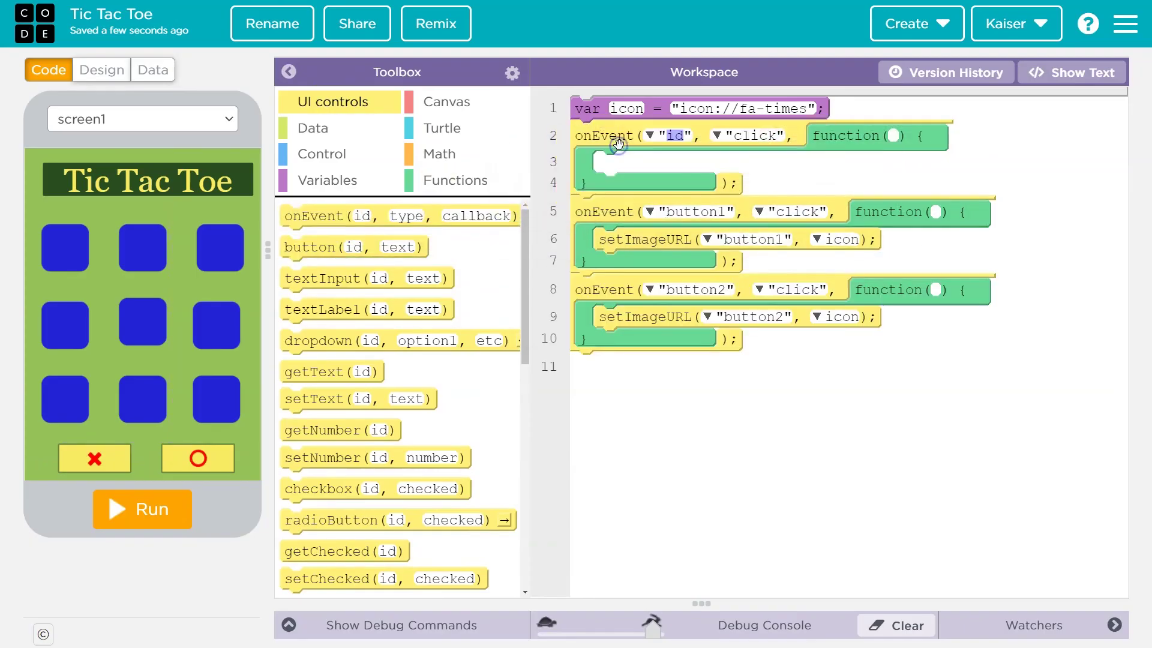
left_click_drag(612, 225, 609, 233)
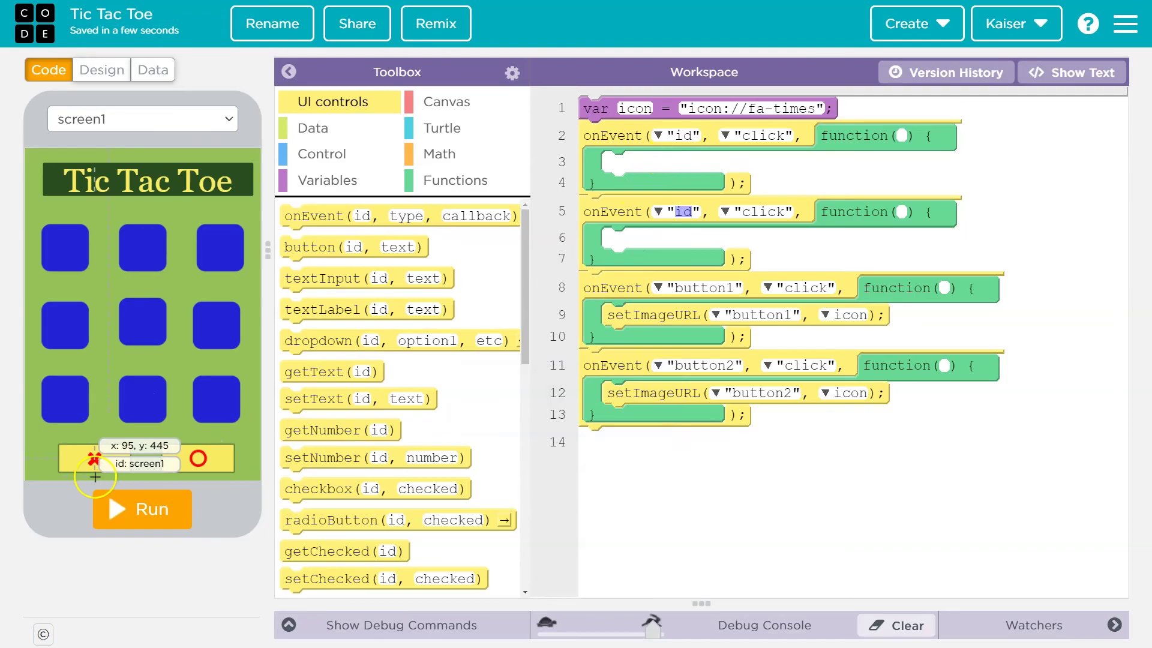
left_click(658, 136)
scroll(673, 165, "down", 3)
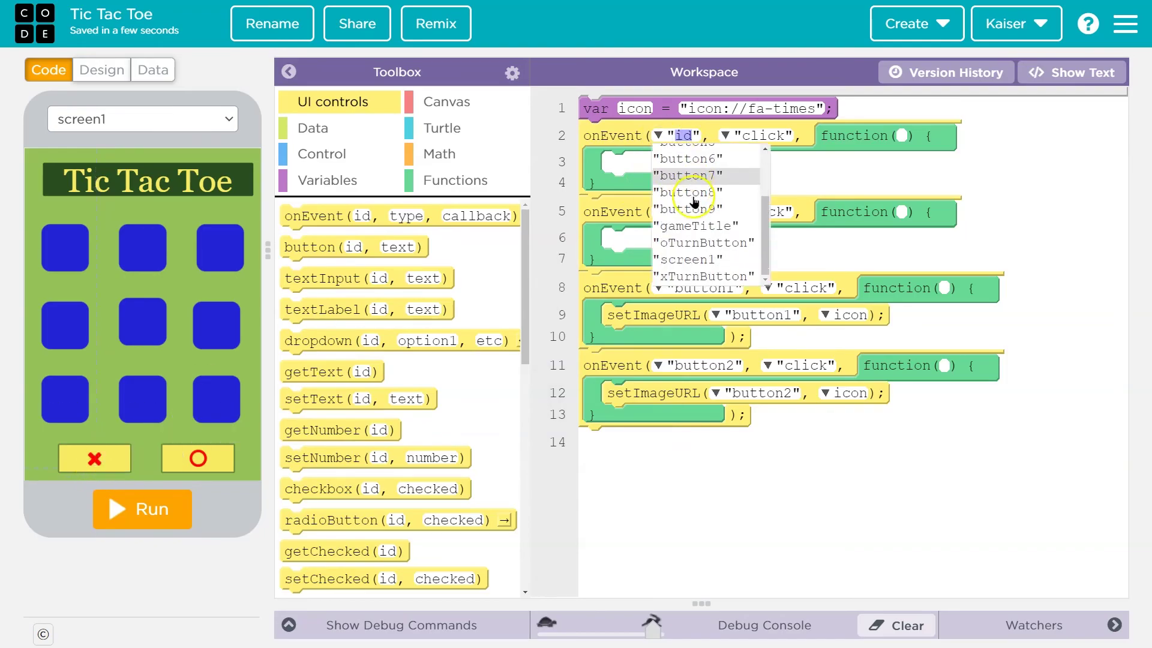
left_click(714, 271)
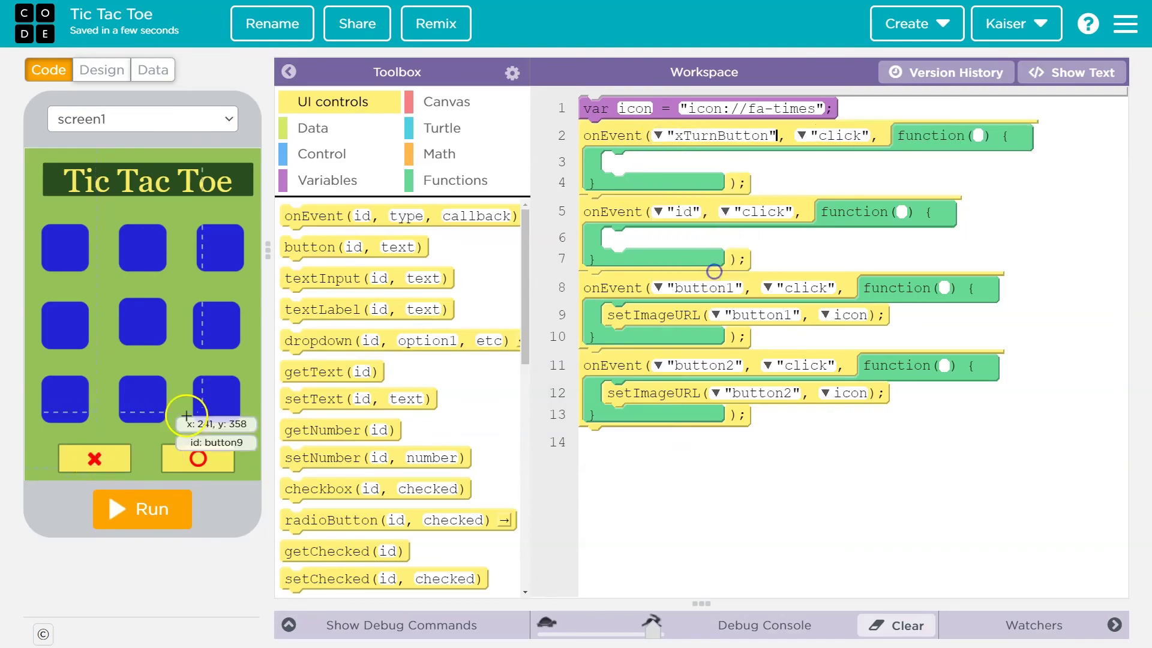
left_click(130, 67)
left_click(59, 461)
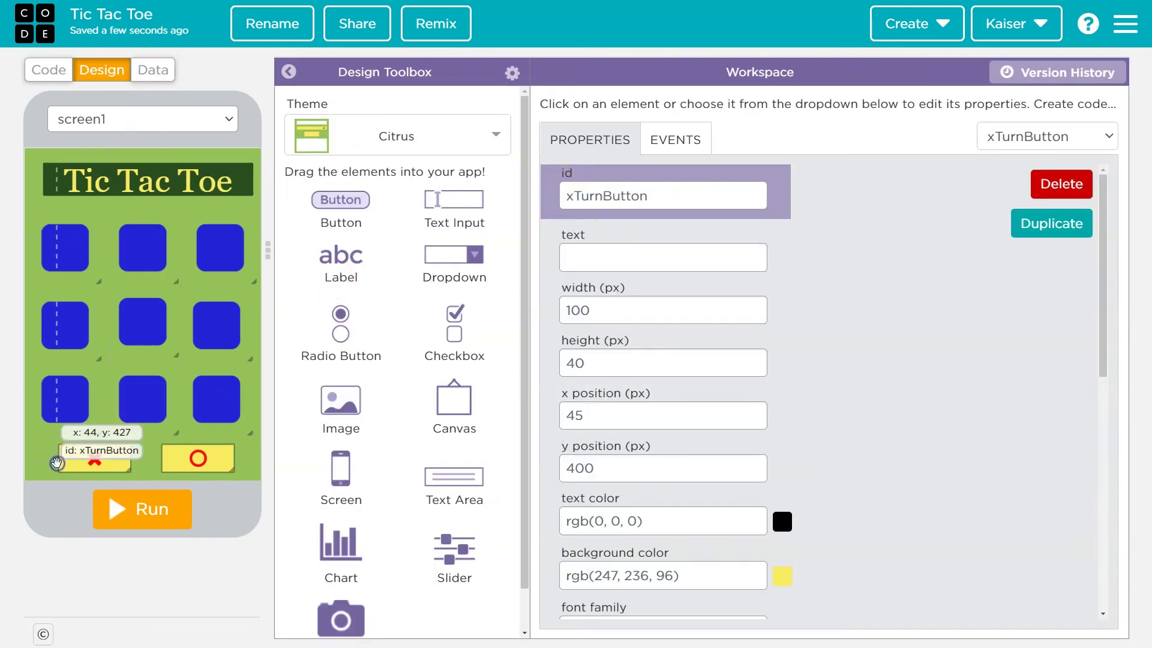
left_click(47, 70)
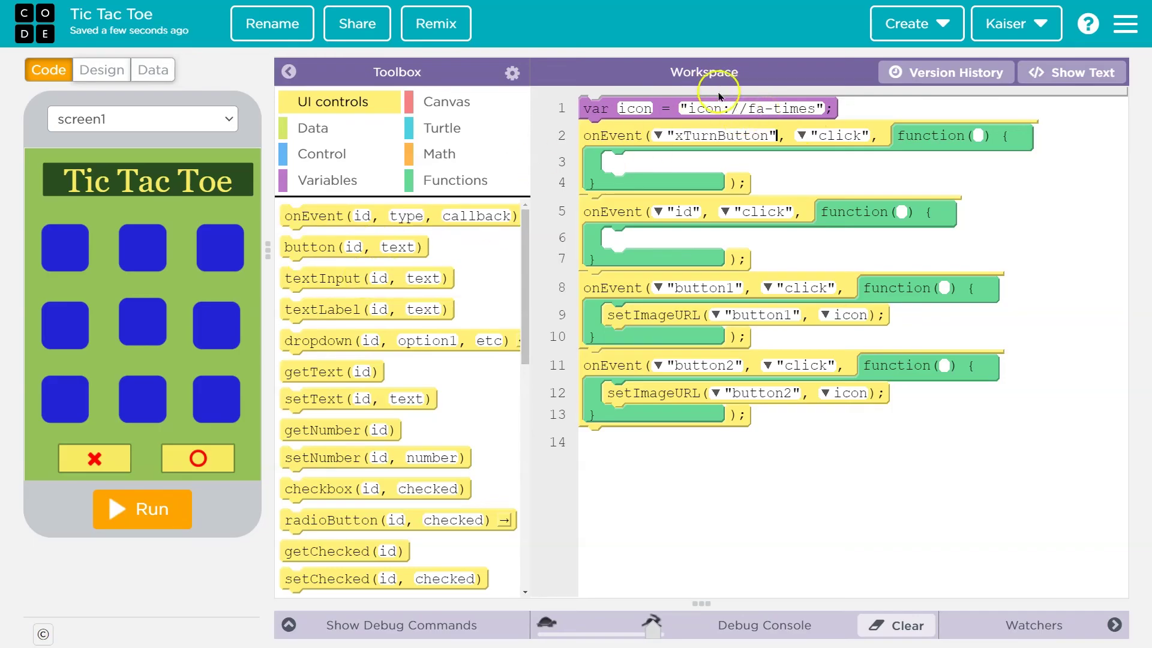
Step: Add a variable assignment named icon inside the xTurnButton handler
left_click(349, 184)
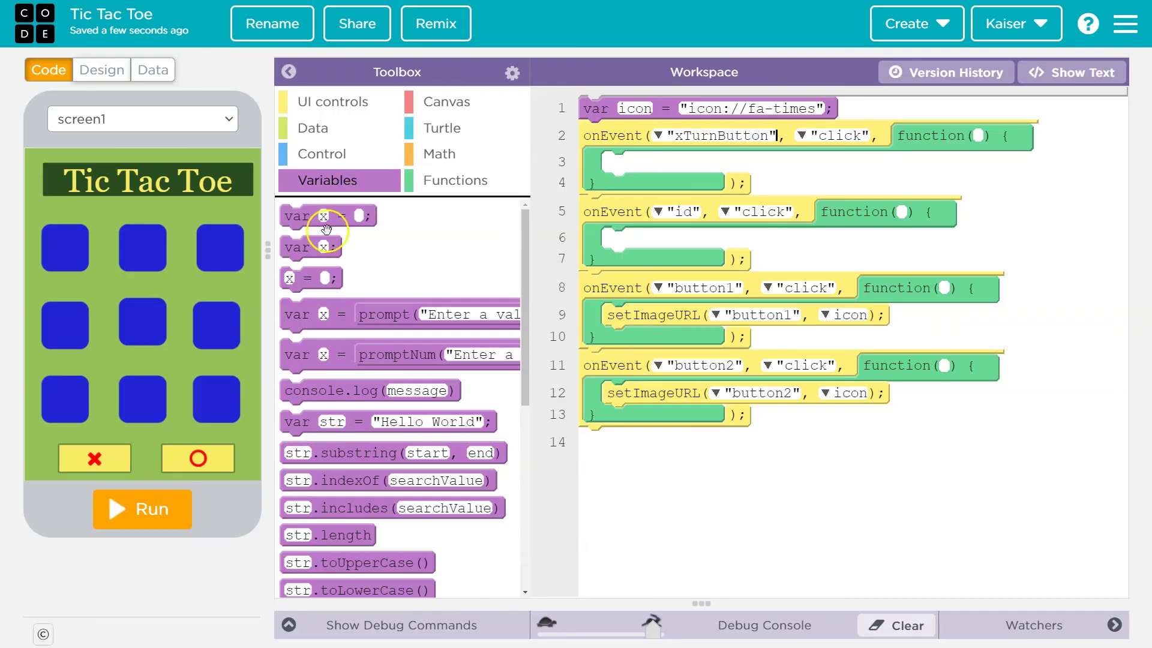
left_click_drag(311, 277, 613, 162)
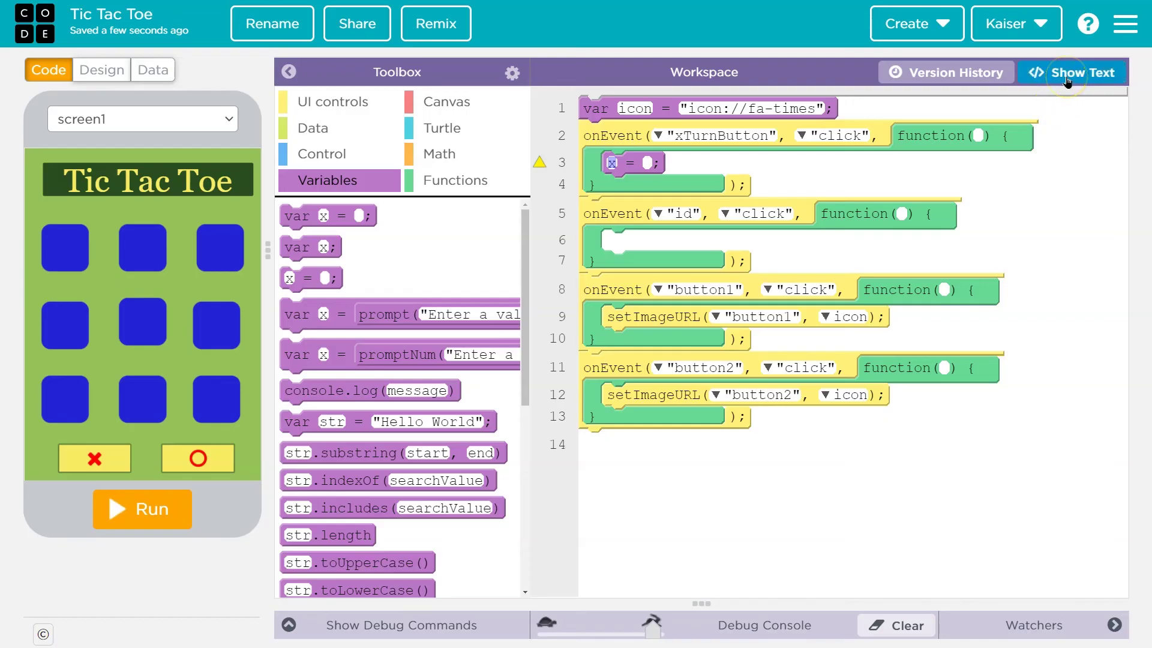
key("BackSpace")
left_click(648, 162)
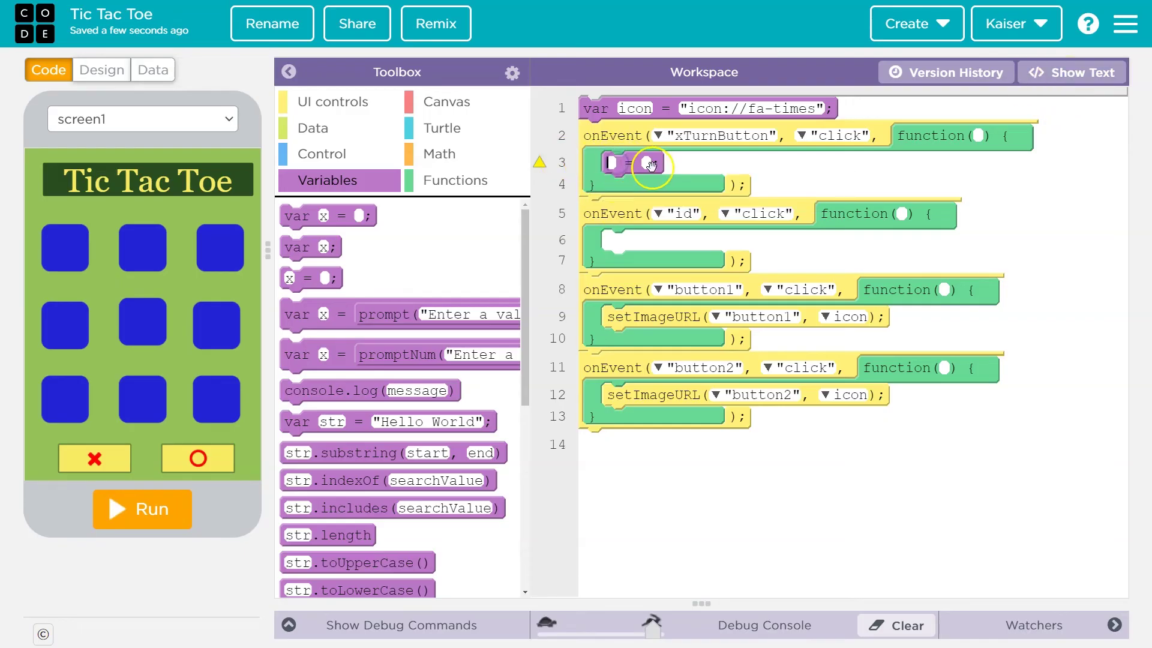
type("icon")
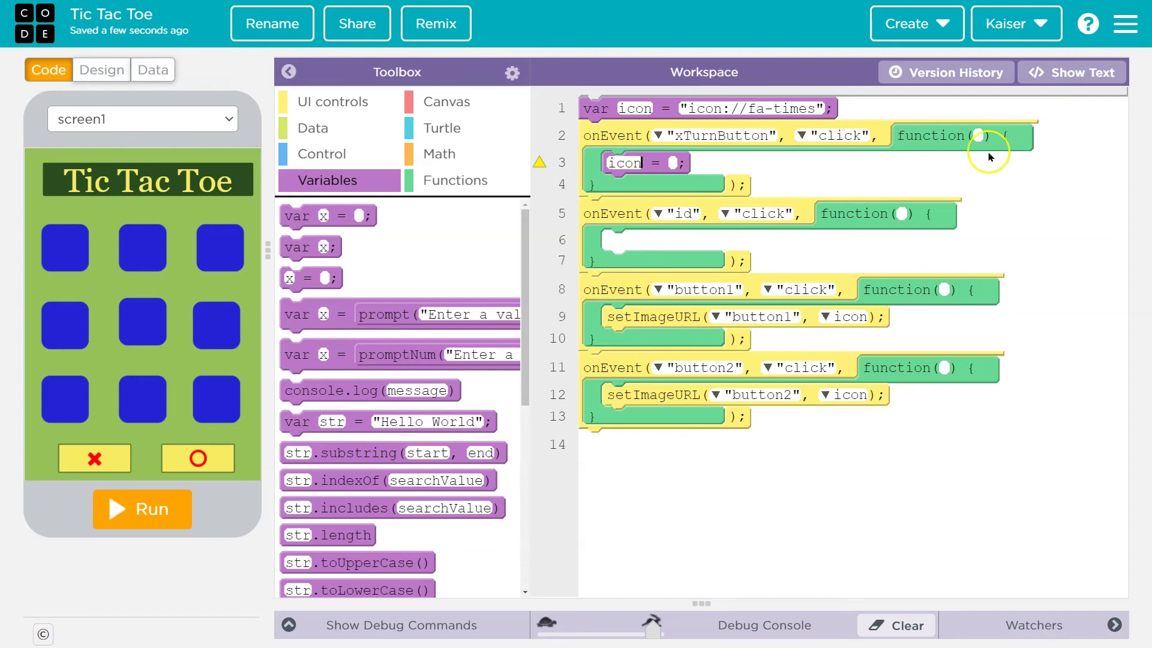
Step: Copy "icon://fa-times" from line 1 into line 3's value, then return to blocks
left_click(1070, 74)
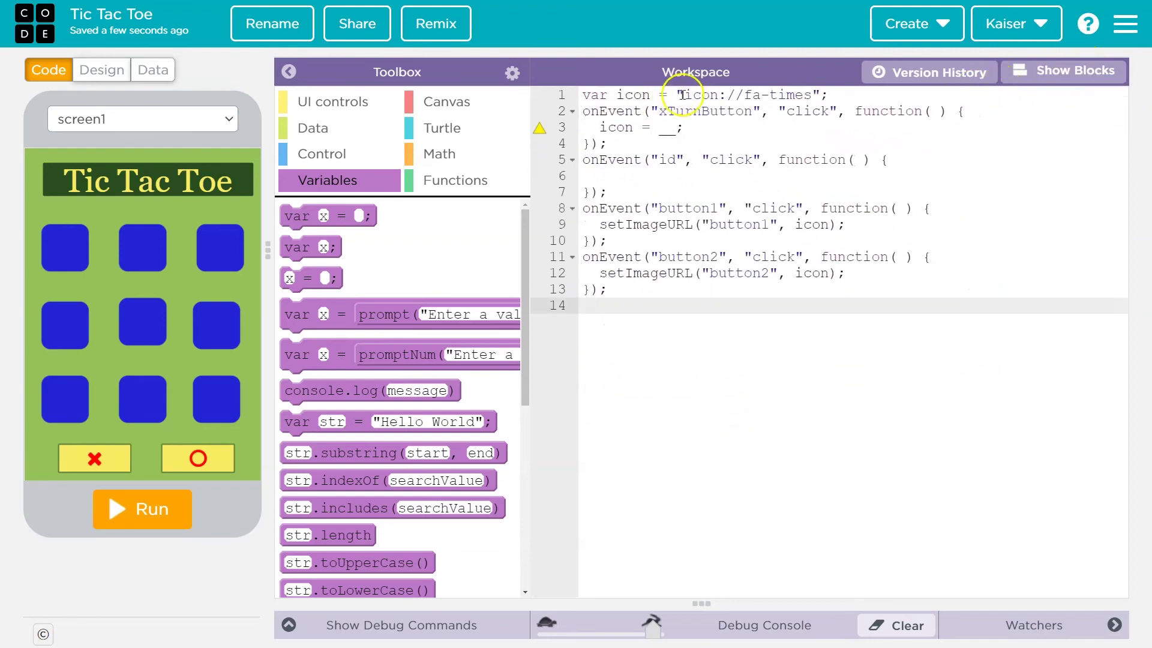
left_click_drag(676, 96, 826, 95)
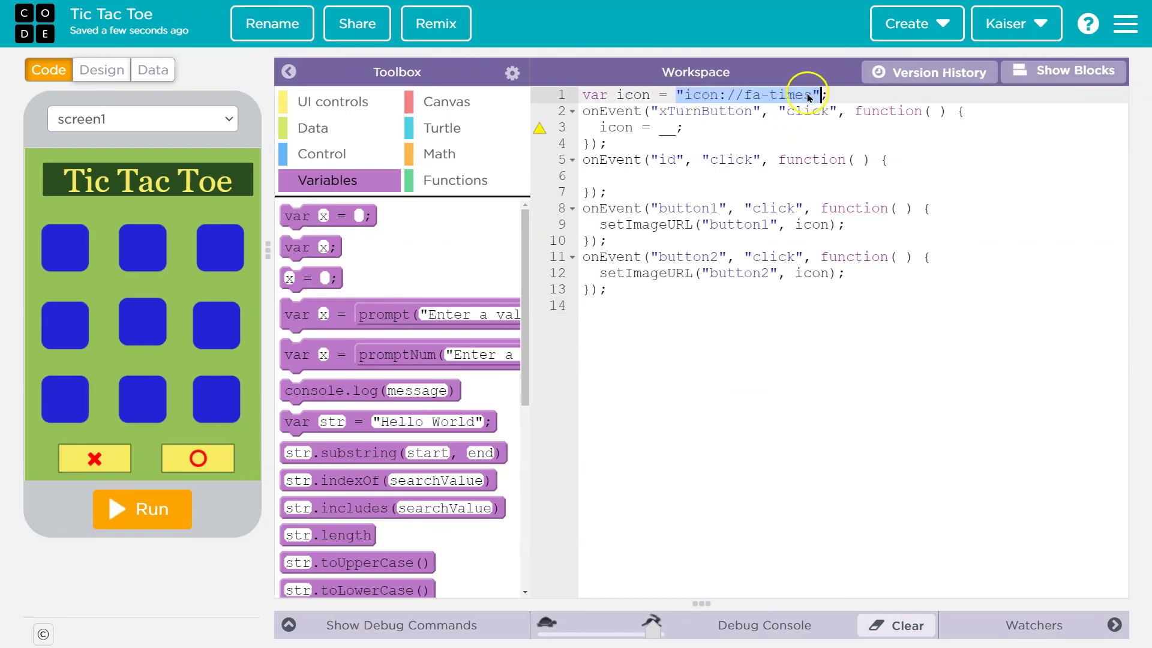
right_click(807, 97)
left_click(825, 146)
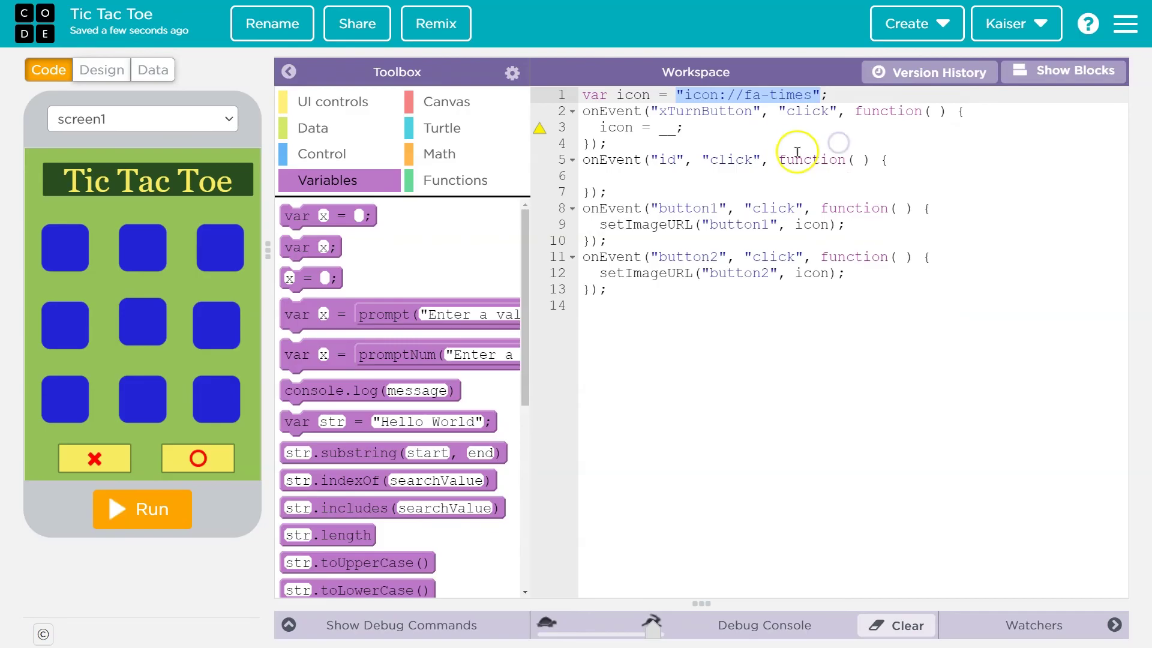
left_click(666, 128)
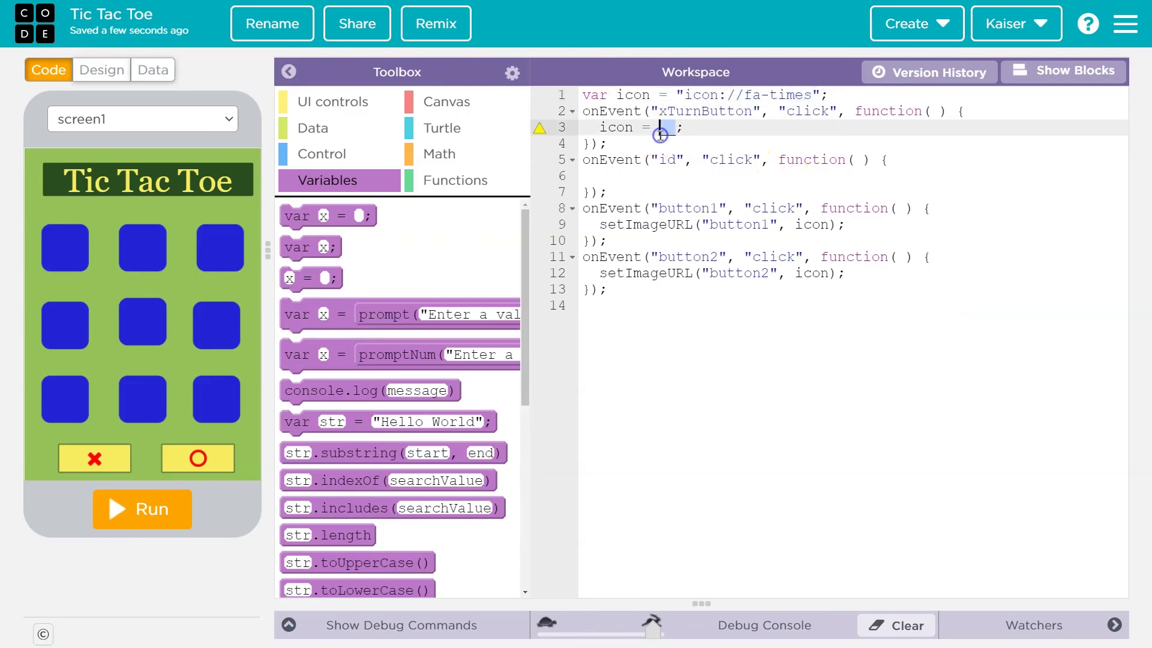
key("ctrl+v")
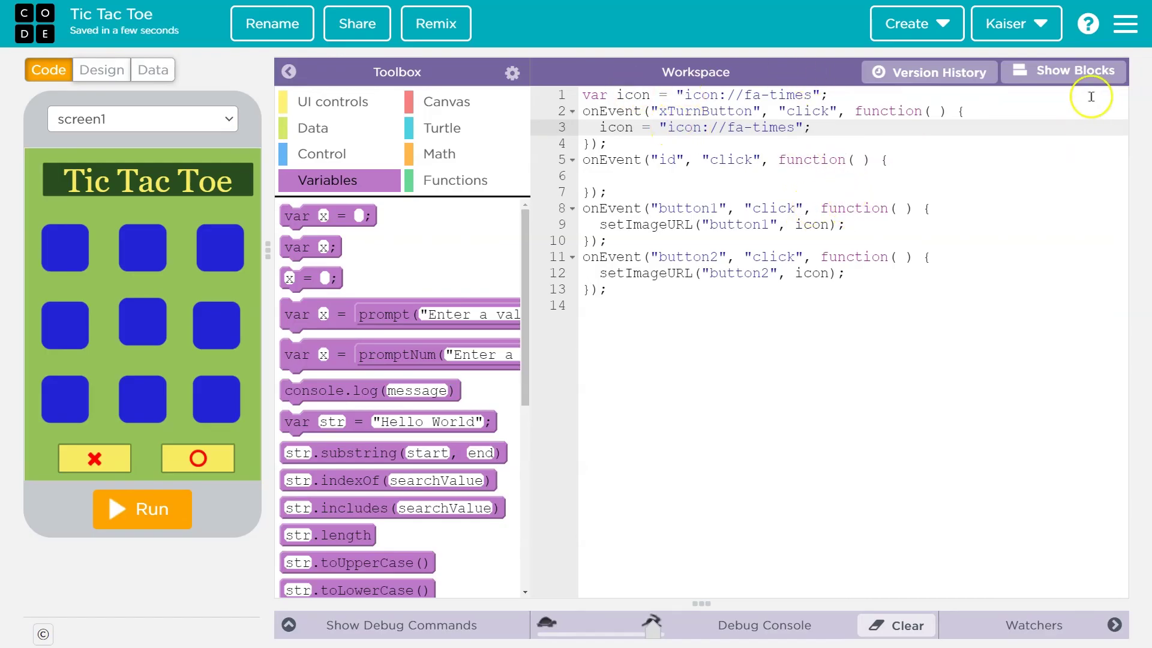
left_click(1074, 81)
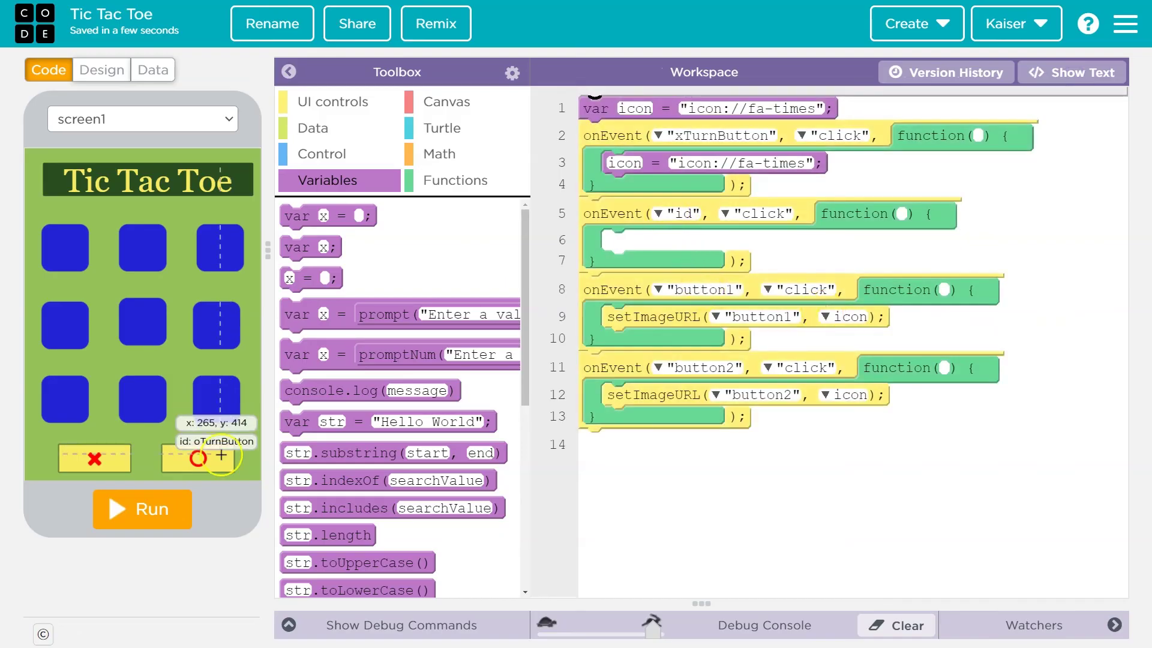
Step: Set the second handler's element id on line 5 to oTurnButton
left_click(659, 240)
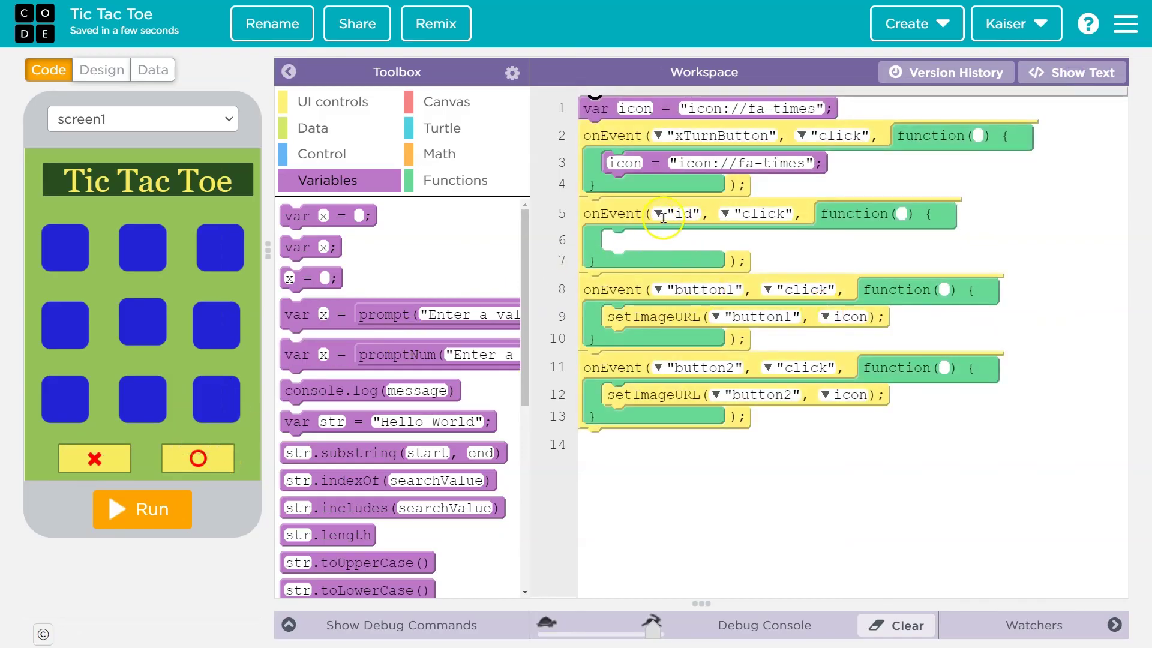
left_click(659, 216)
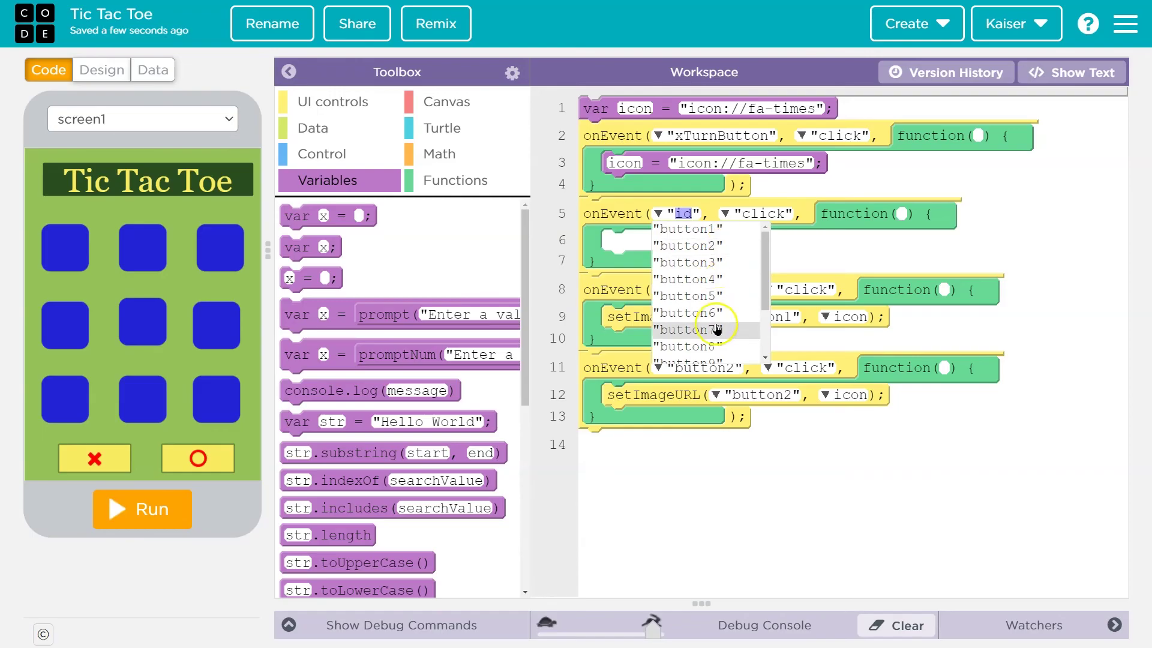
scroll(717, 330, "down", 2)
left_click(718, 323)
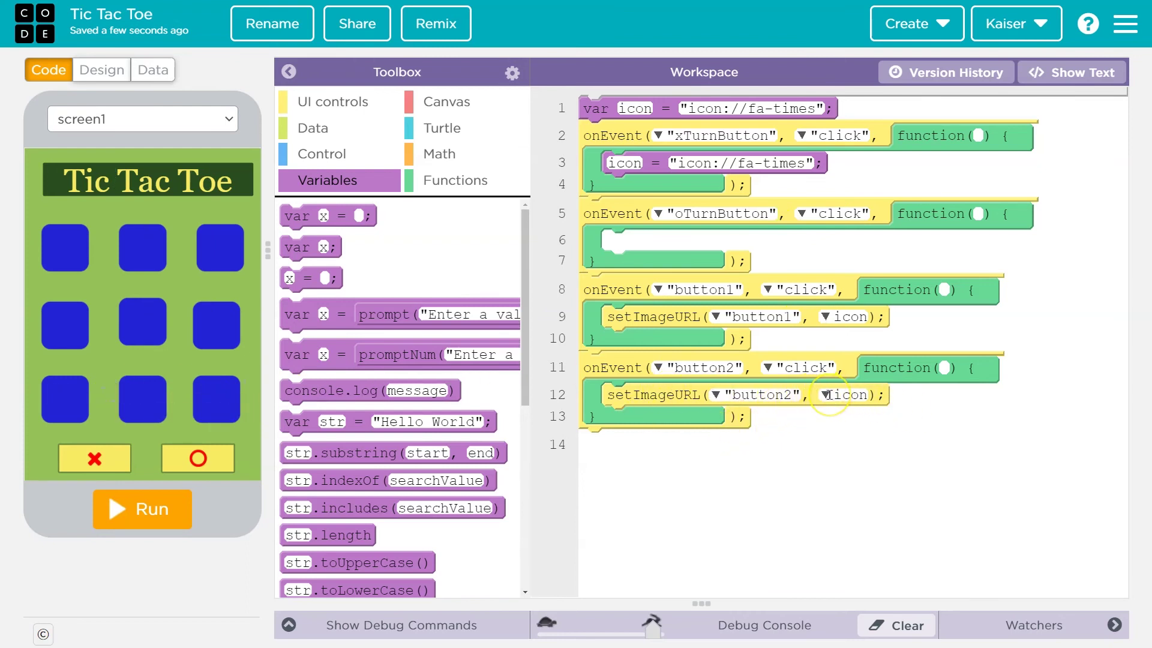
left_click(828, 396)
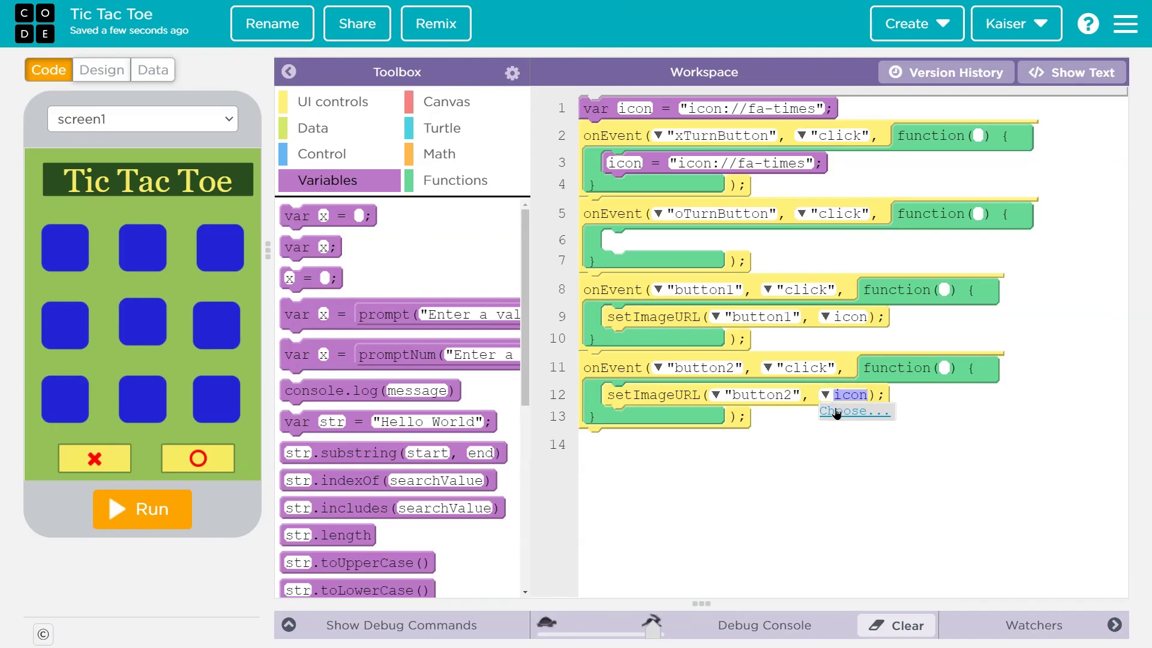
Step: Set button2's image to the circle-o icon, found by searching 'circ' in the Icons library
left_click(836, 412)
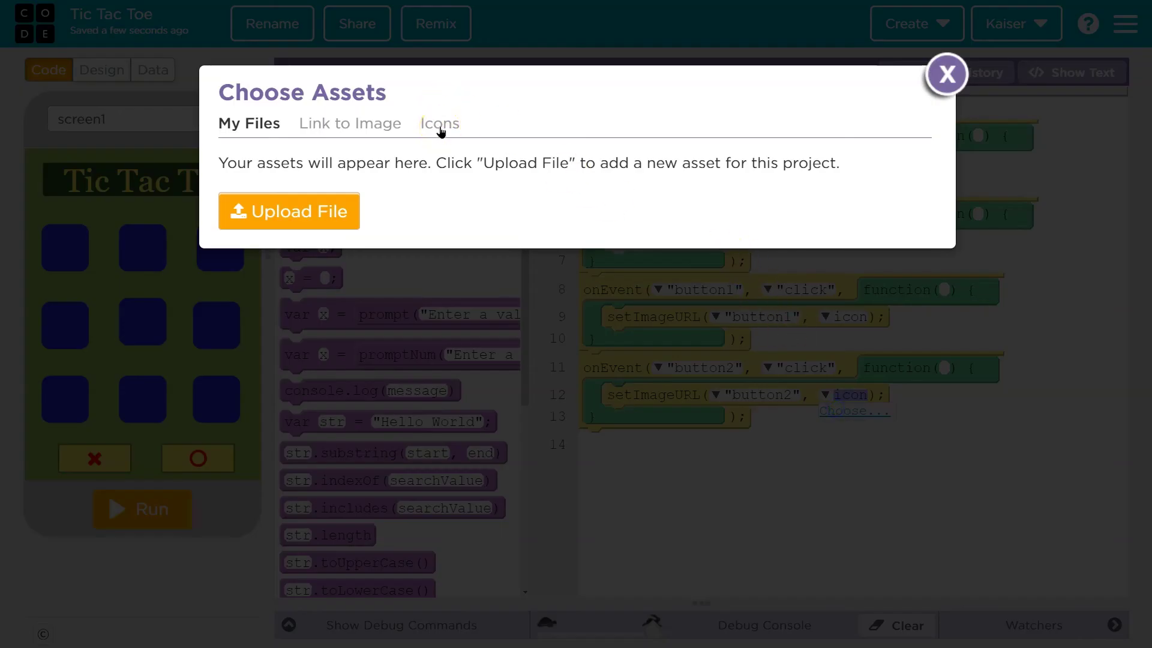
left_click(440, 126)
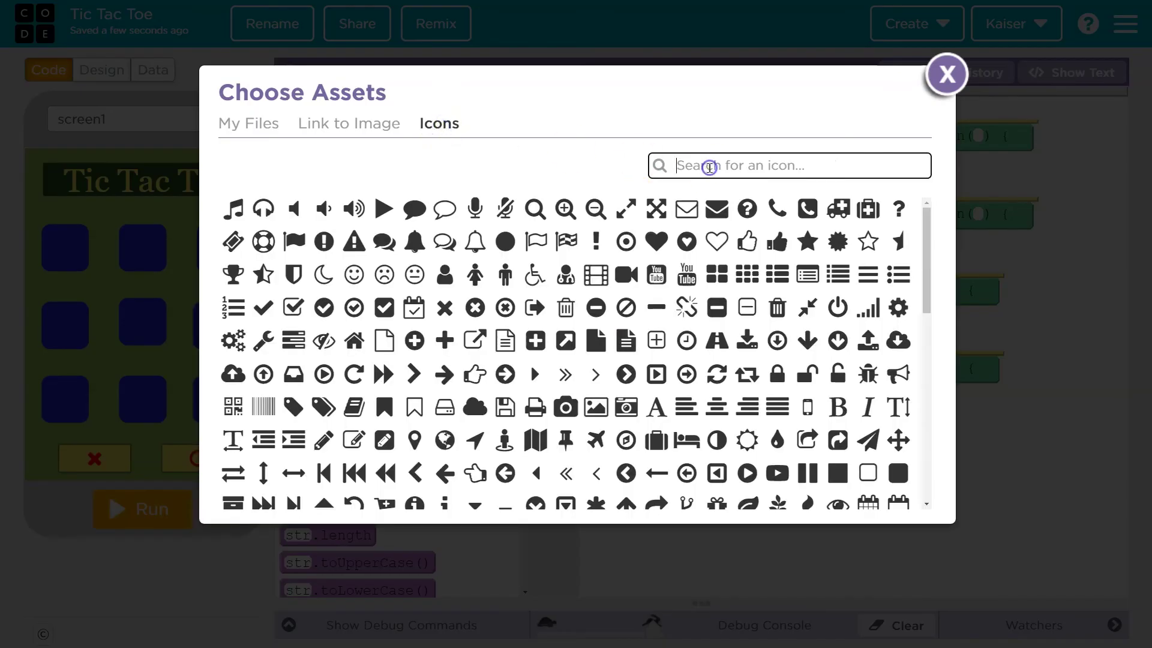
left_click(709, 166)
type("o")
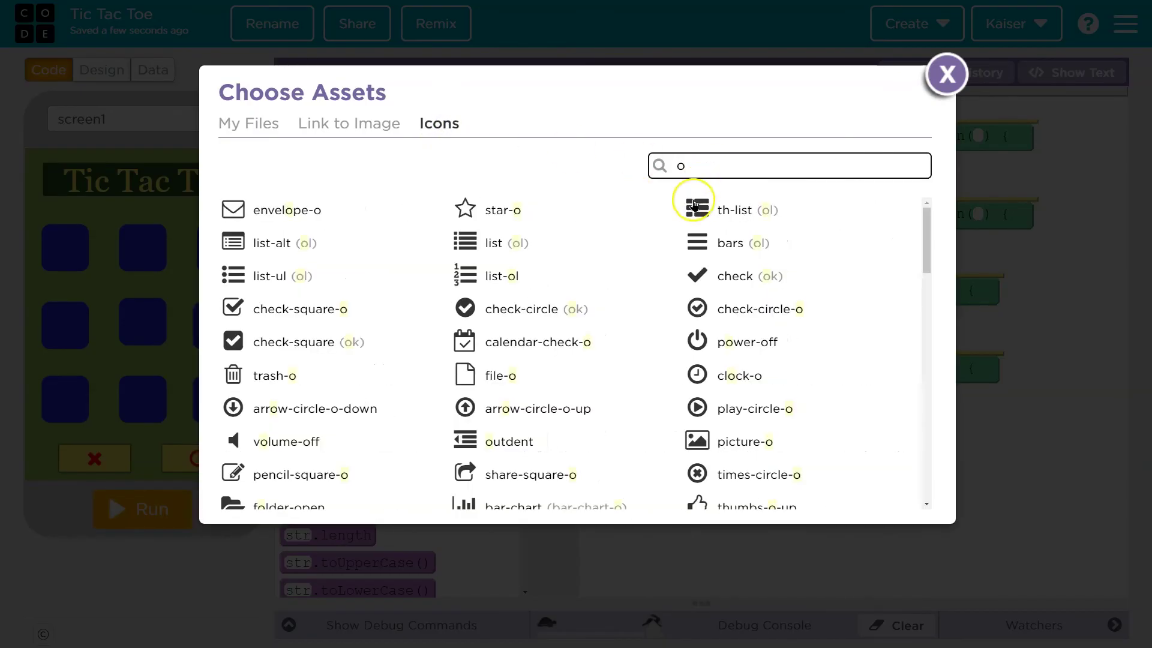
key("BackSpace")
type("circl")
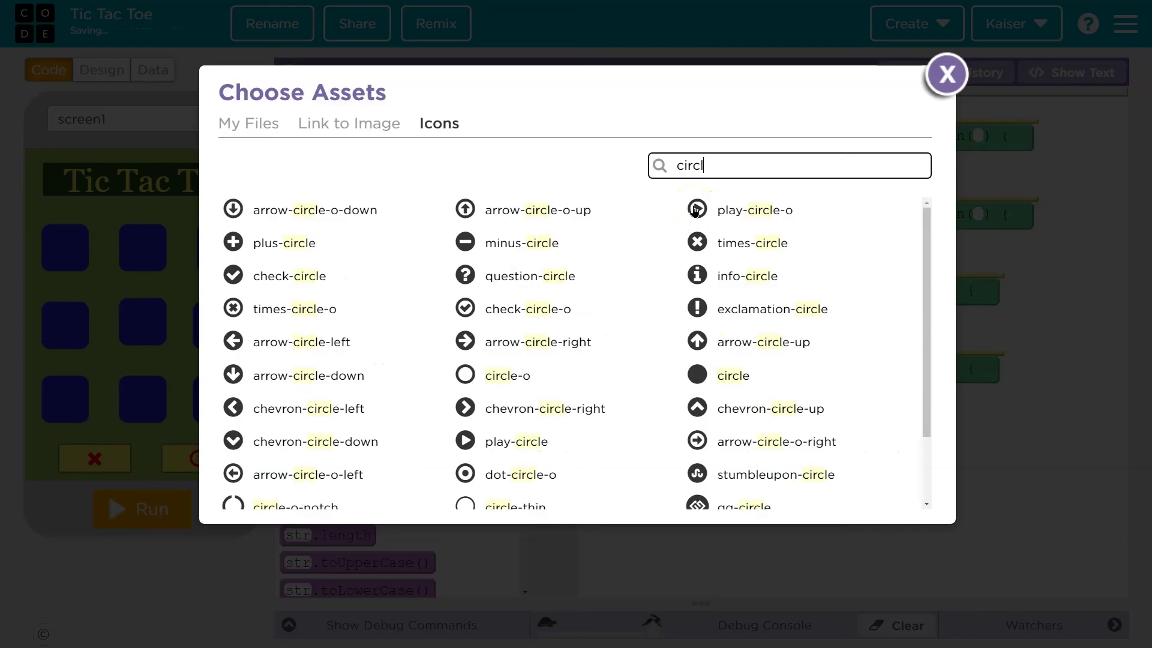
scroll(671, 282, "down", 2)
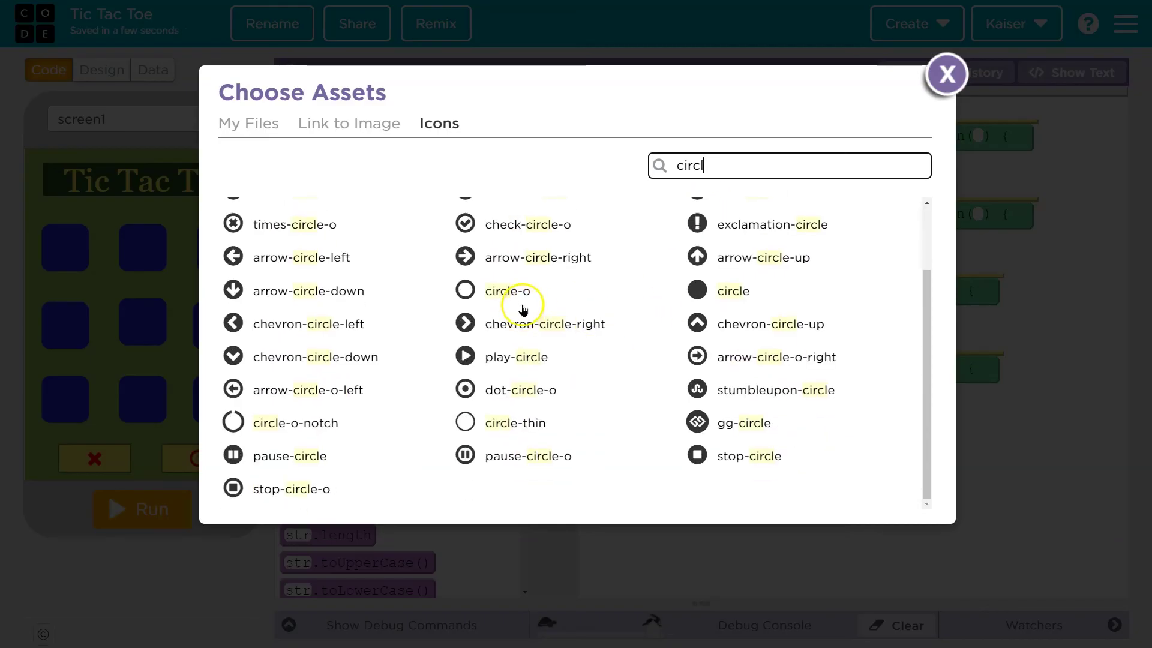
left_click(521, 305)
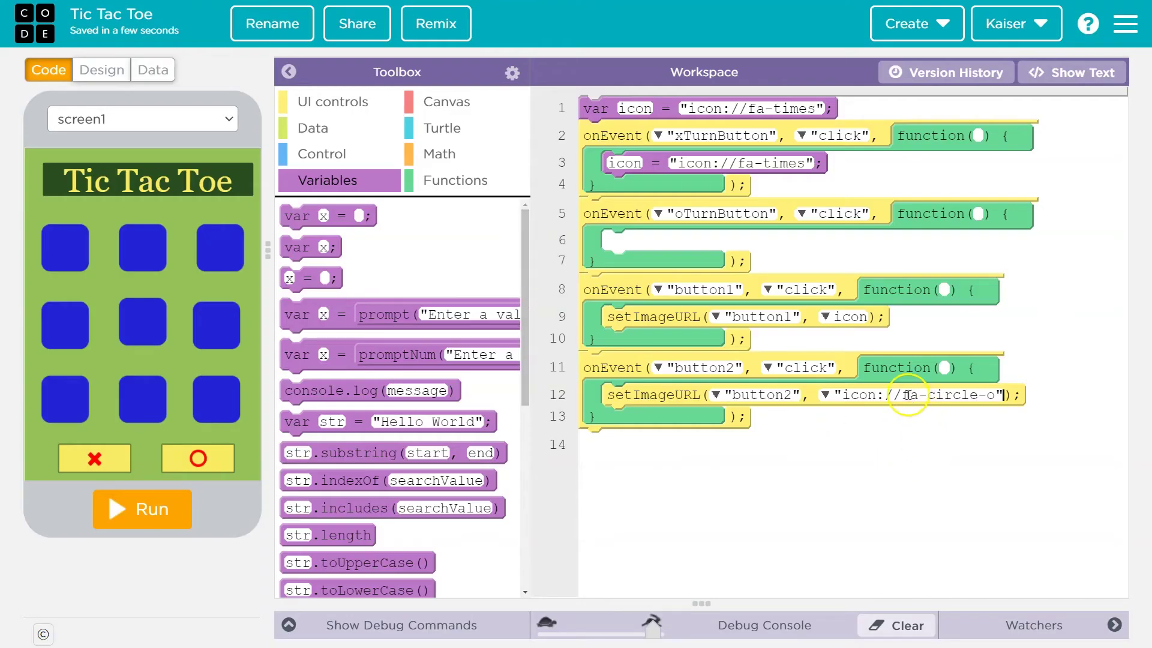
Step: Add an assignment in the oTurnButton handler with the copied "icon://fa-circle-o" string pasted in
left_click(1060, 77)
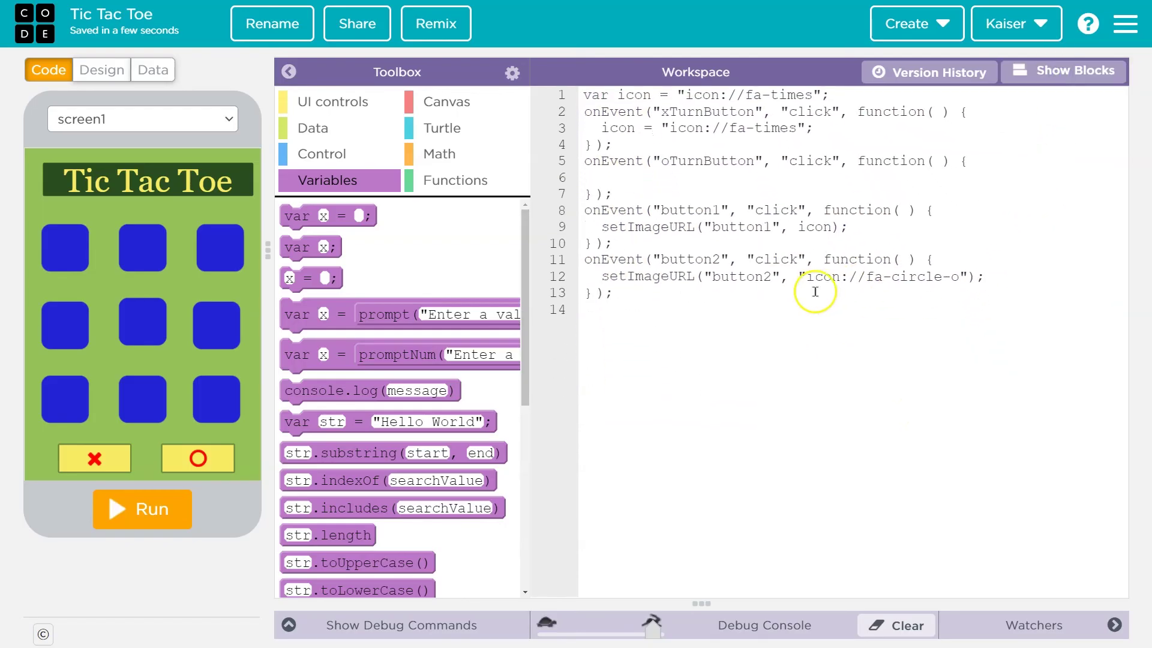
left_click_drag(803, 274, 957, 273)
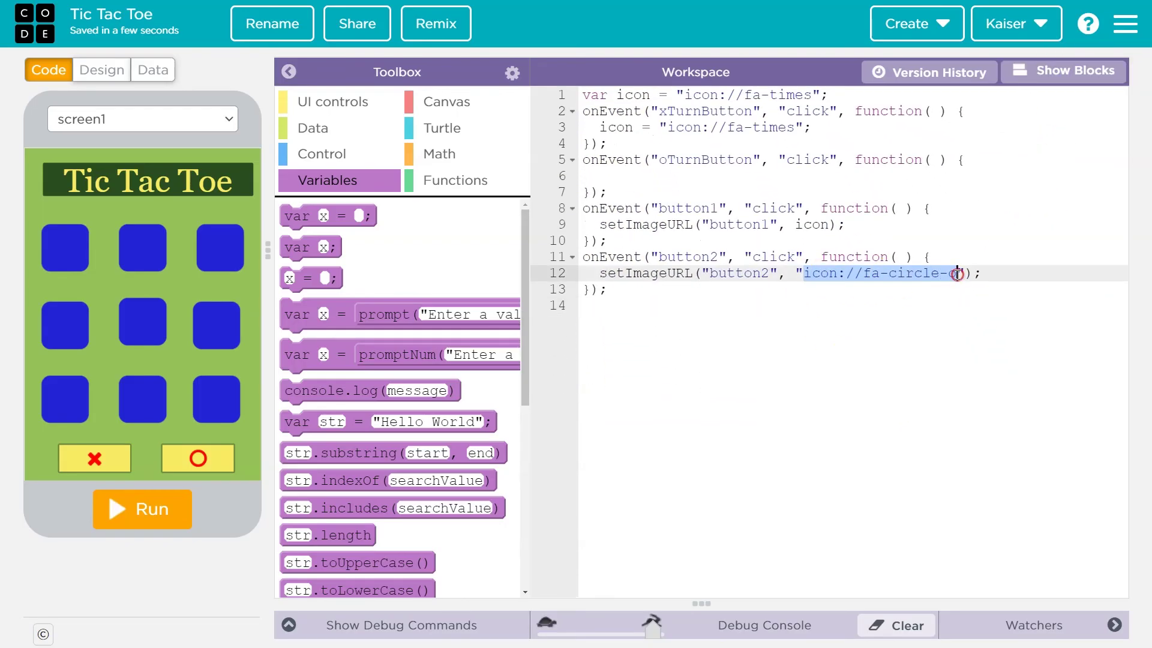
right_click(957, 273)
left_click(992, 326)
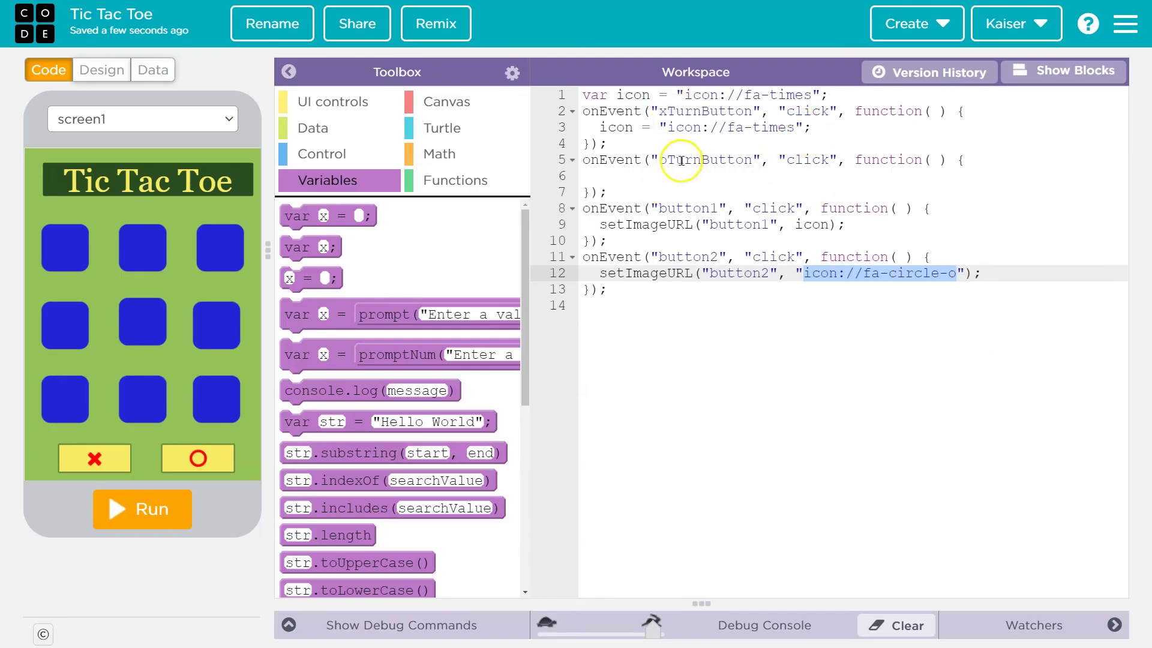
left_click(1066, 70)
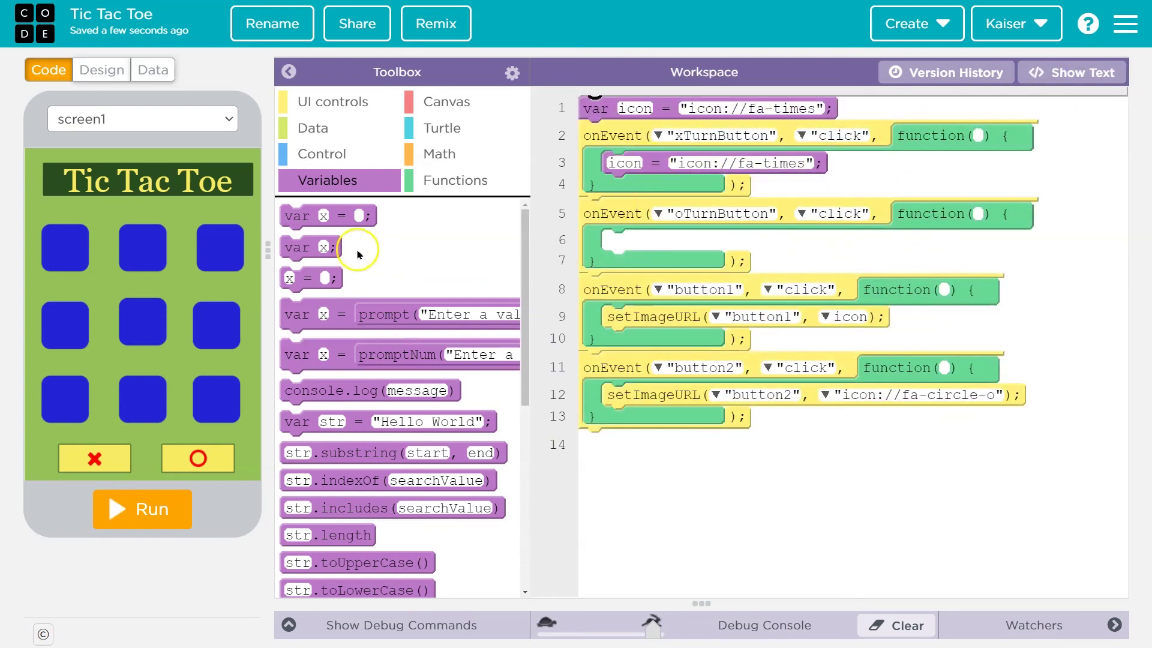
mouse_move(301, 278)
left_mouse_down()
mouse_move(682, 263)
mouse_move(660, 261)
left_mouse_up()
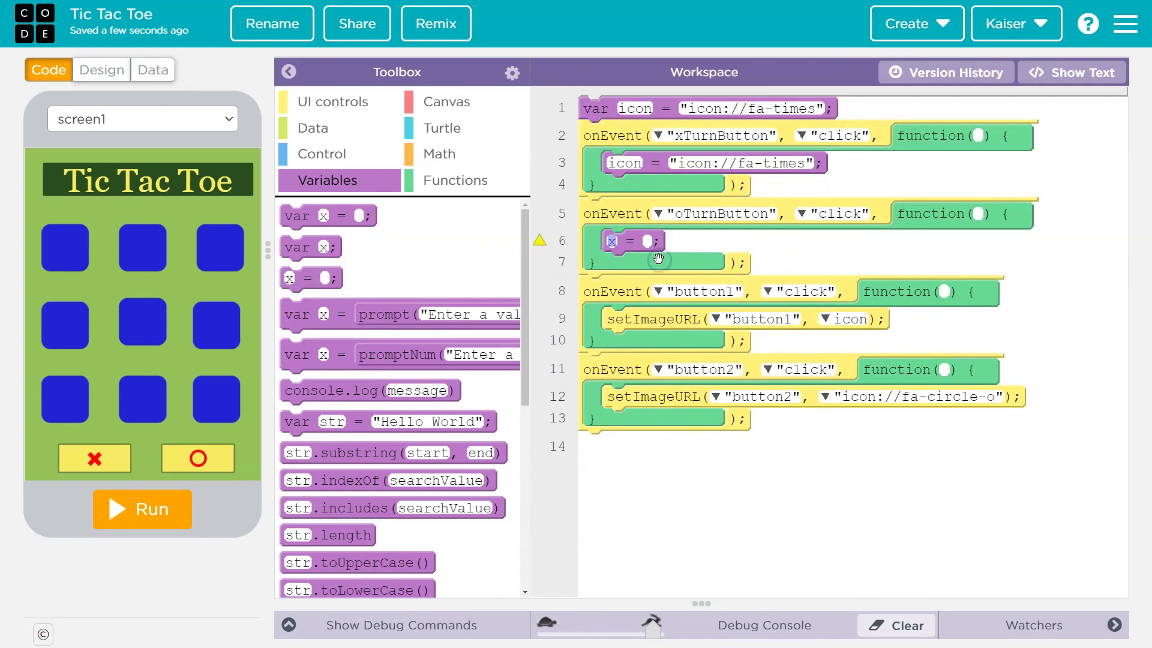
type("icon")
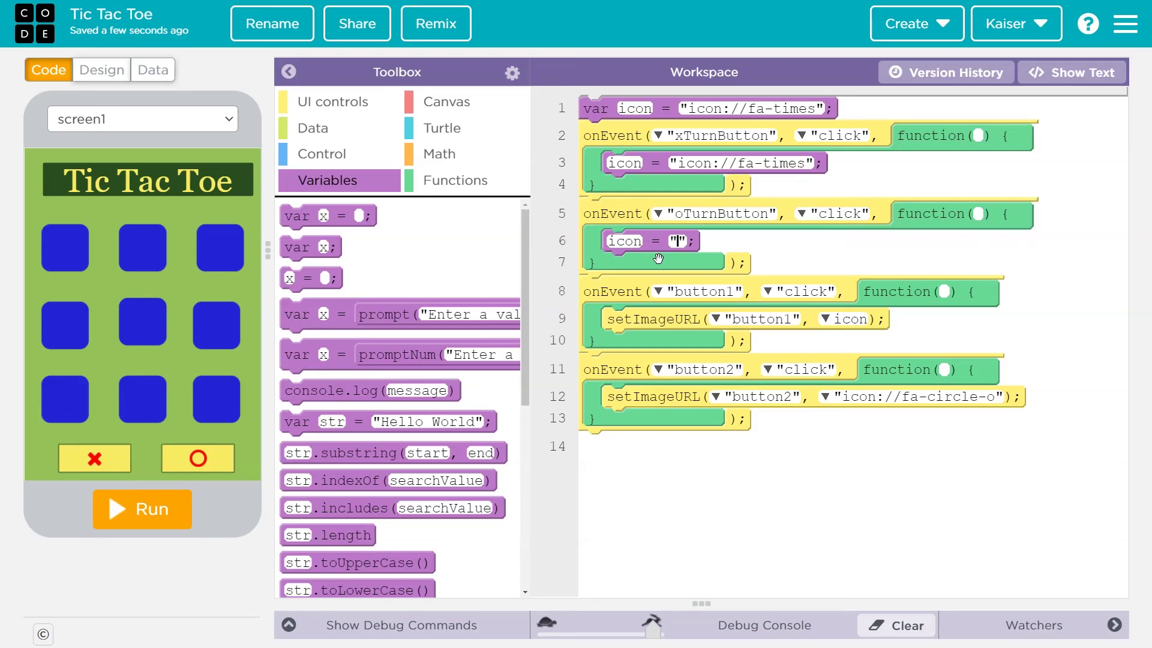
key("ctrl+v")
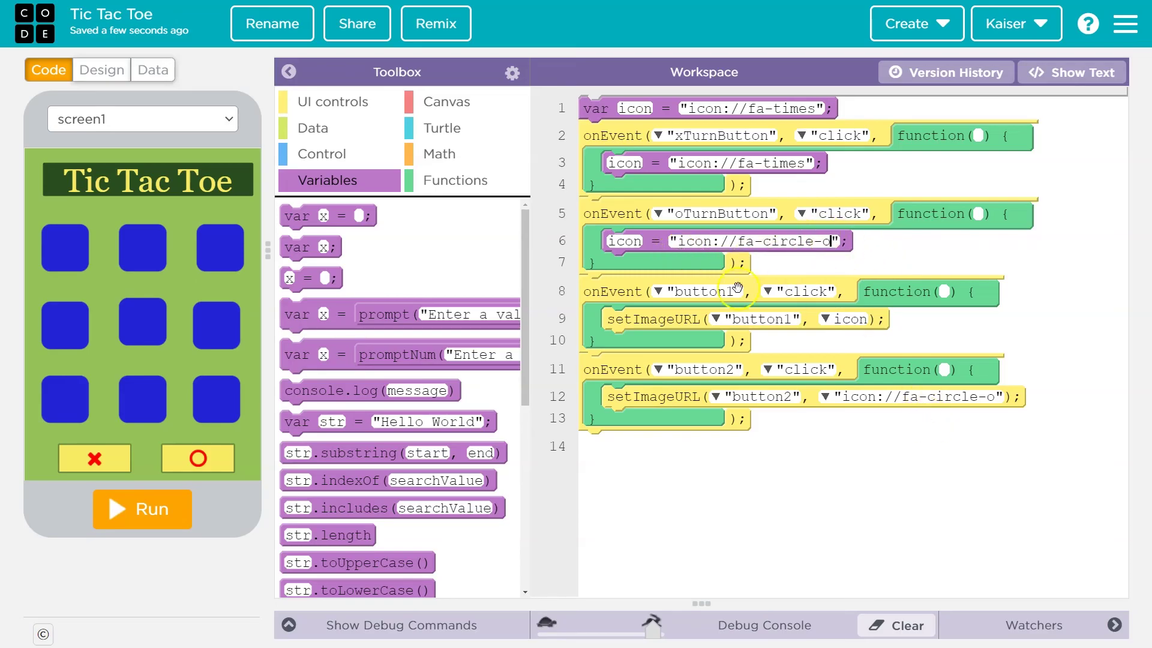
Step: Remove button2's hardcoded circle-o string so its setImageURL uses icon again
left_click(1071, 72)
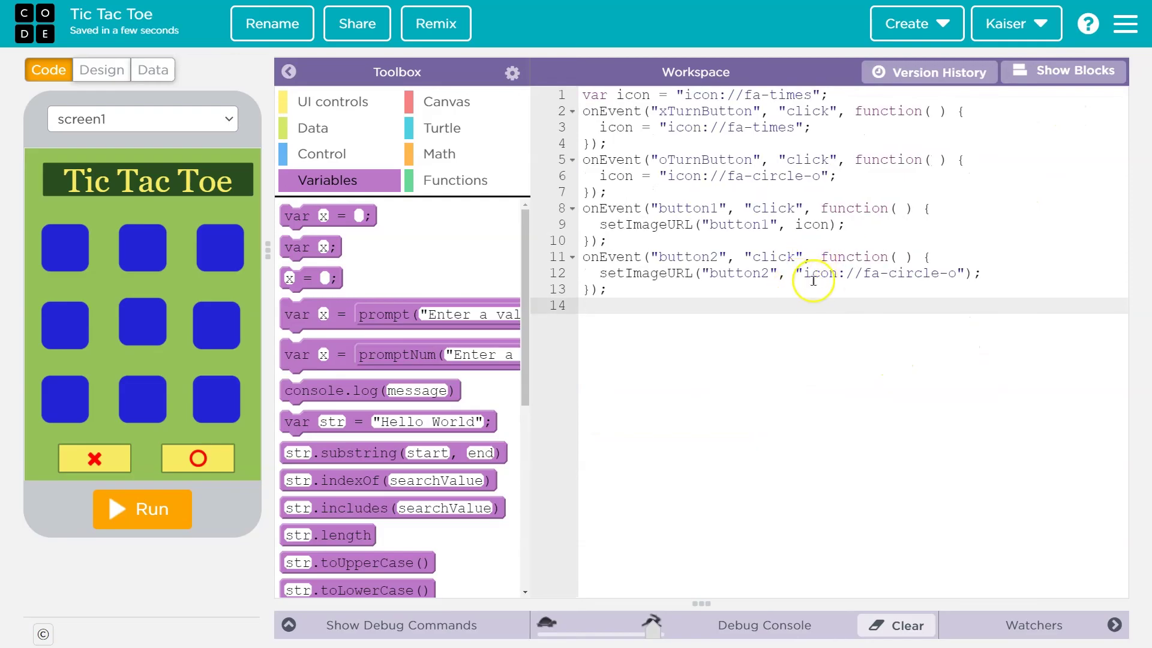
left_click_drag(804, 275, 973, 276)
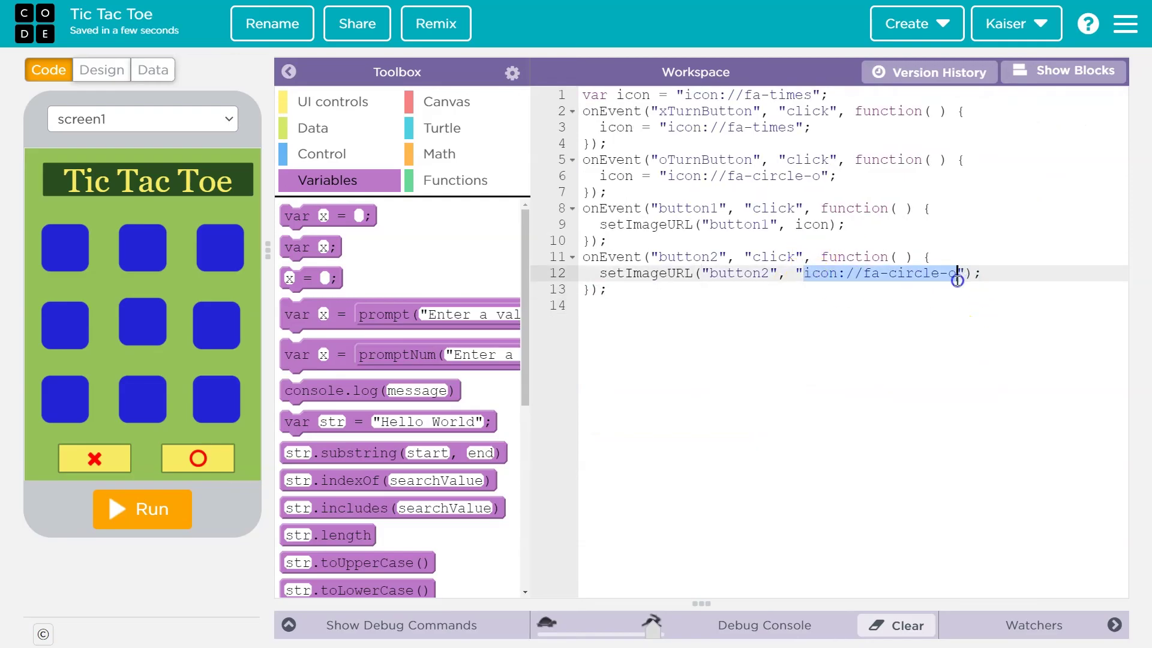
left_click(912, 275)
double_click(911, 275)
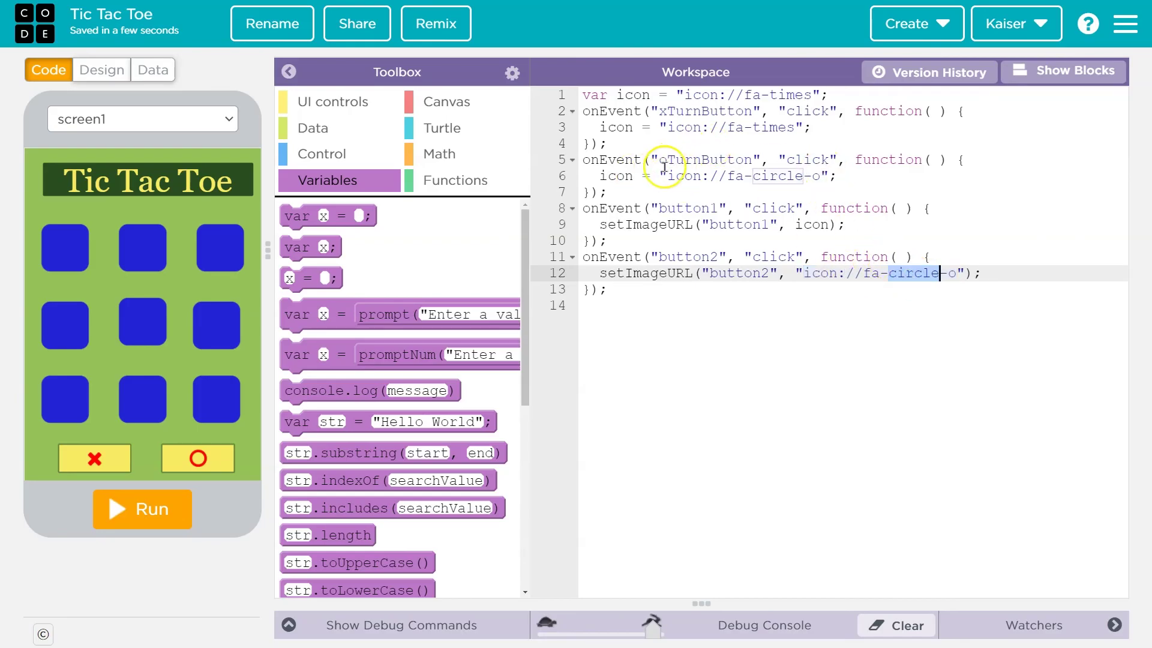
left_click(1051, 72)
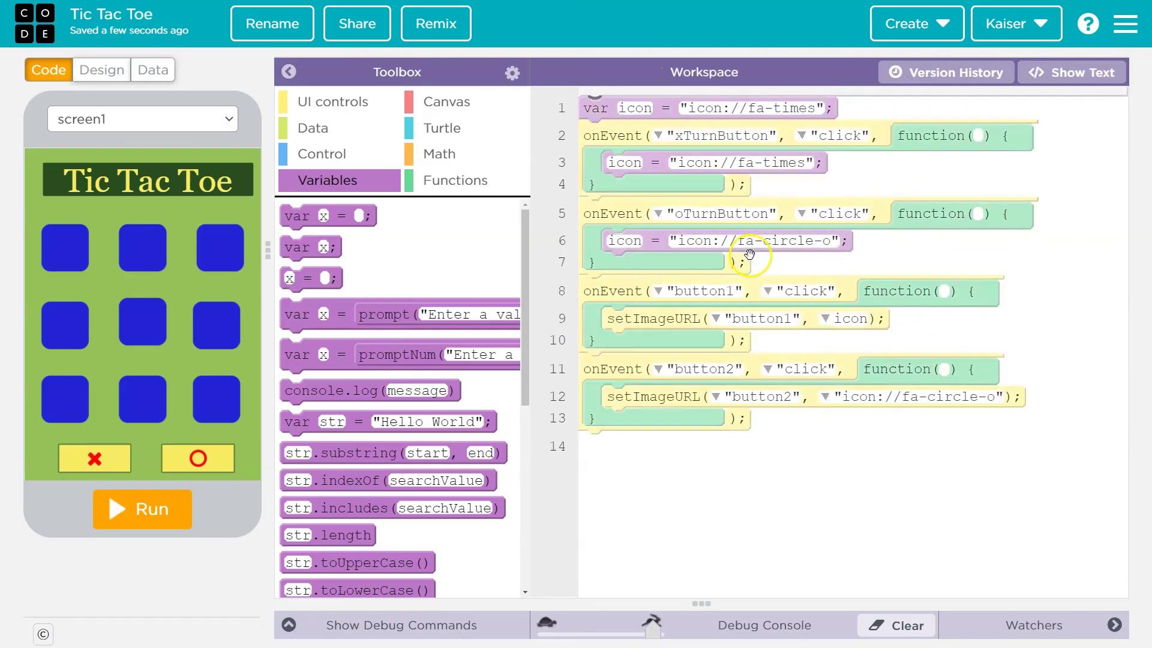
left_click(902, 397)
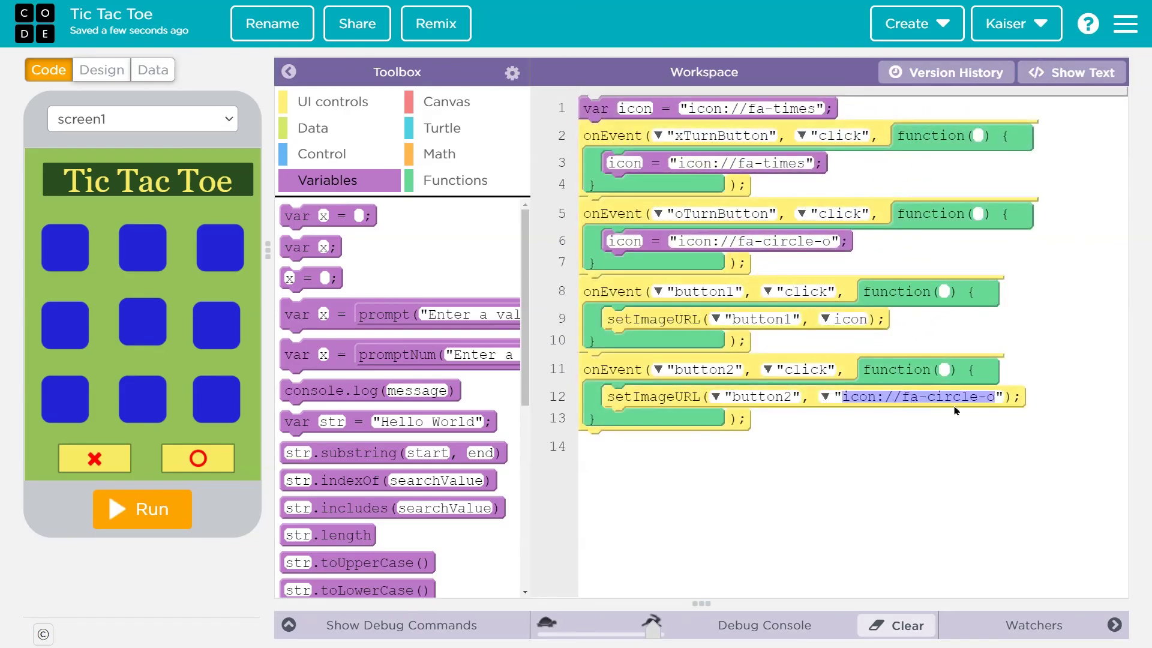
key("BackSpace")
type("icon")
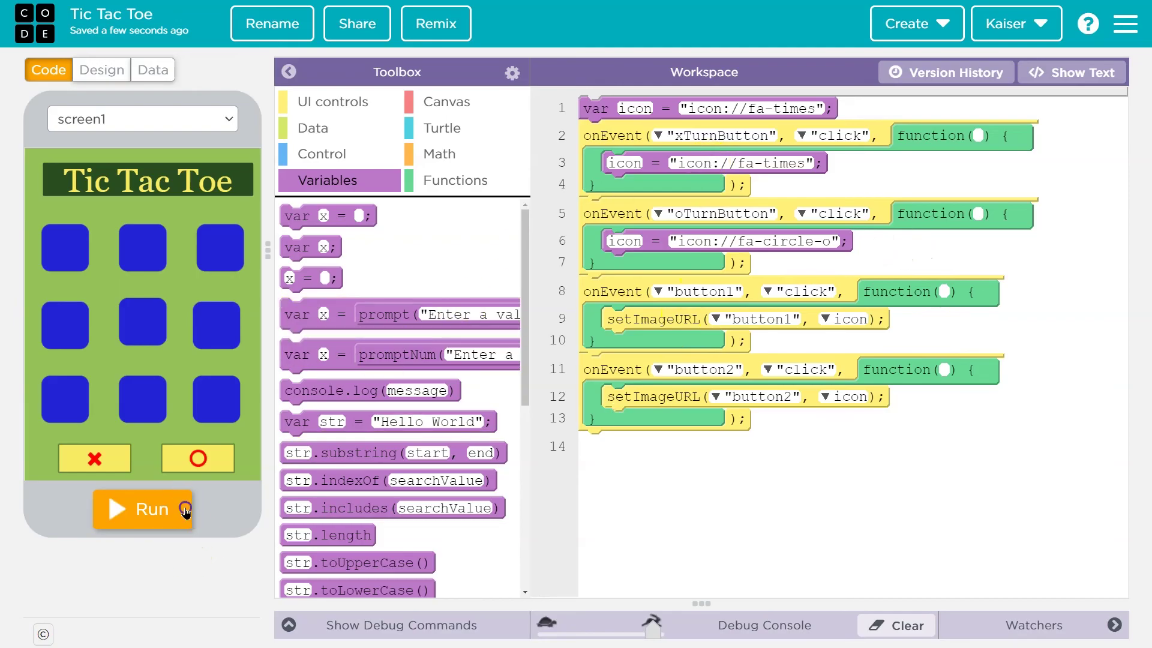
Step: Run the app, place icons on button2 and the top-left square, then stop it
left_click(115, 508)
left_click(135, 253)
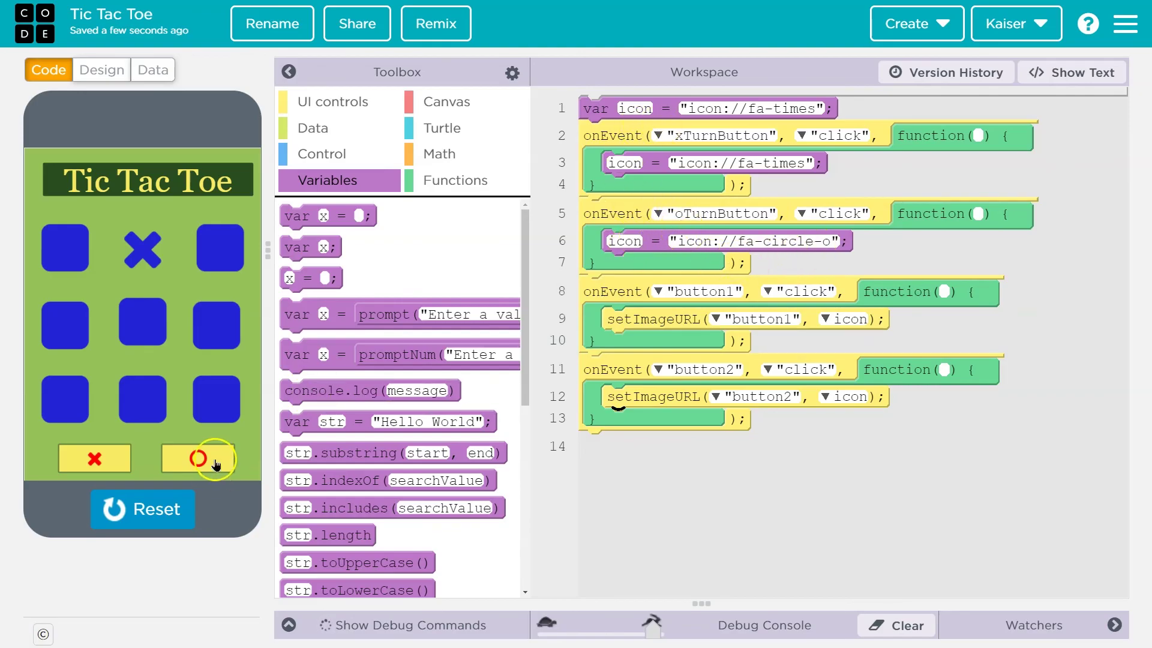
left_click(59, 255)
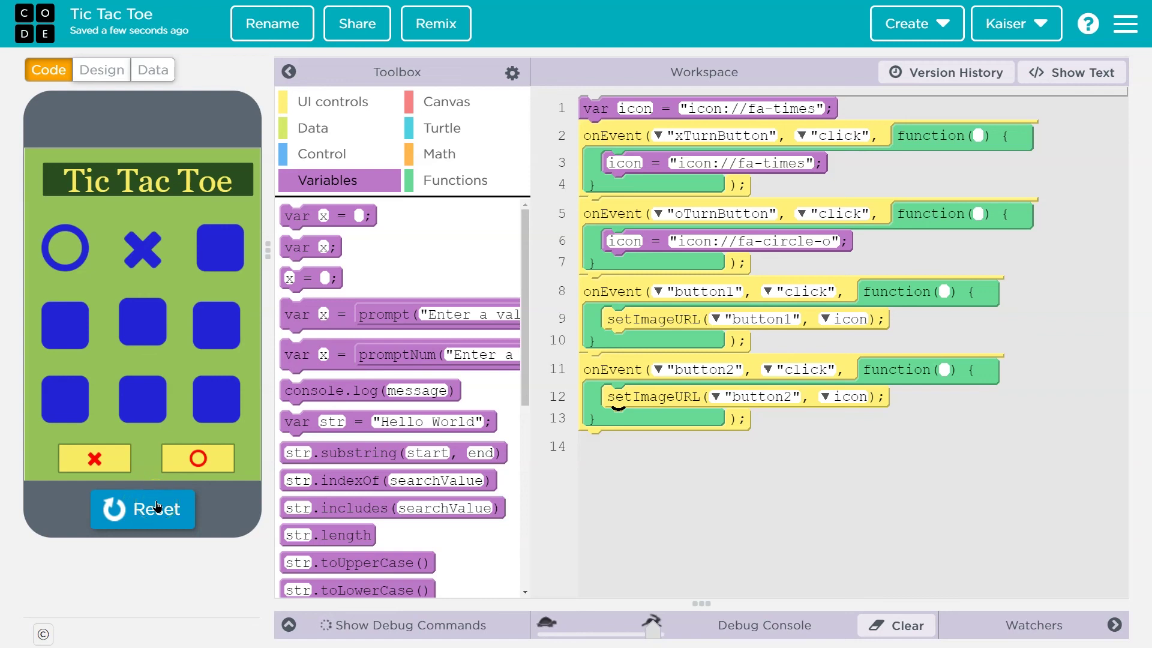
left_click(141, 517)
Step: Stop the app and add an onEvent handler for button3 at line 14
left_click(139, 512)
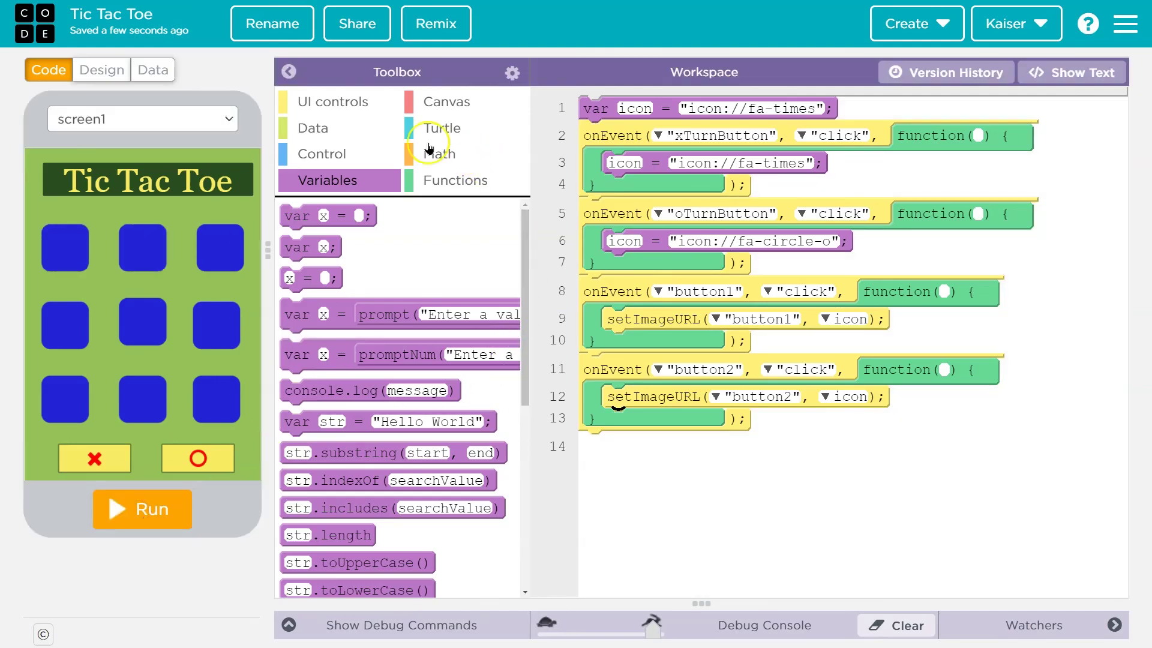
left_click(326, 98)
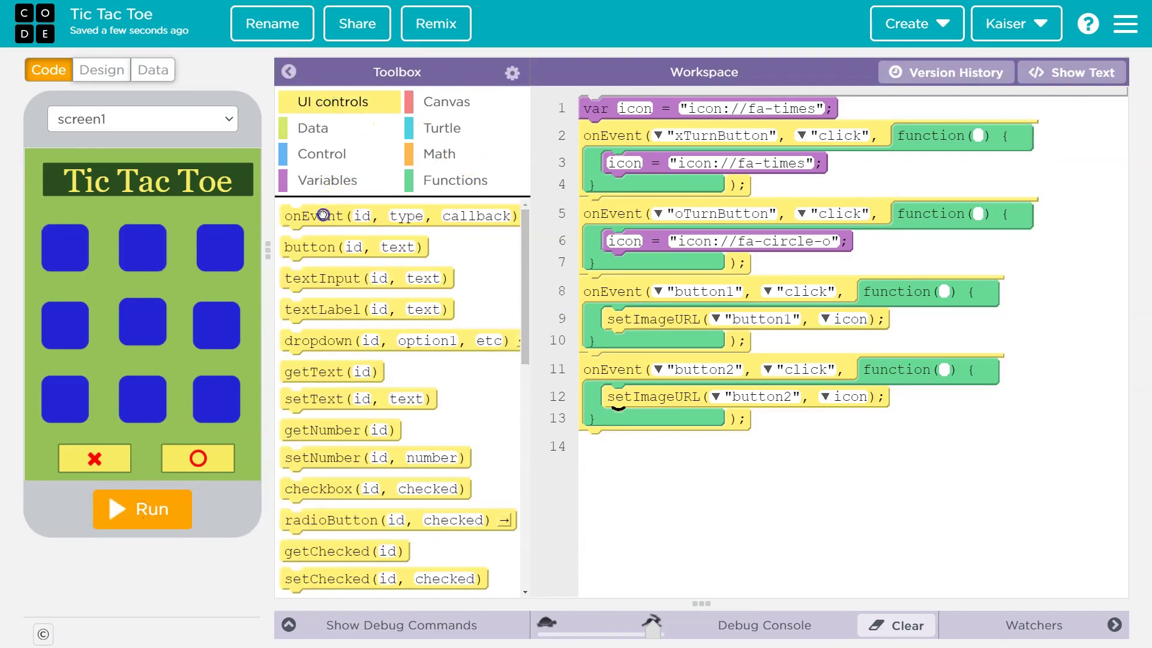
left_click_drag(302, 215, 621, 435)
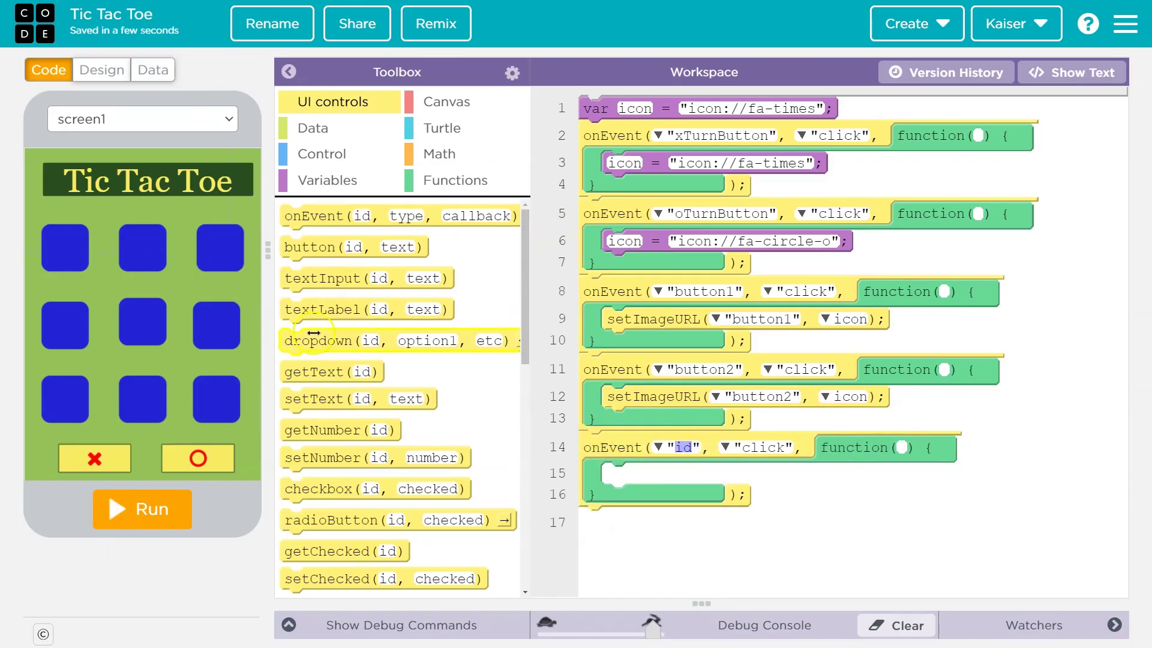
left_click(658, 452)
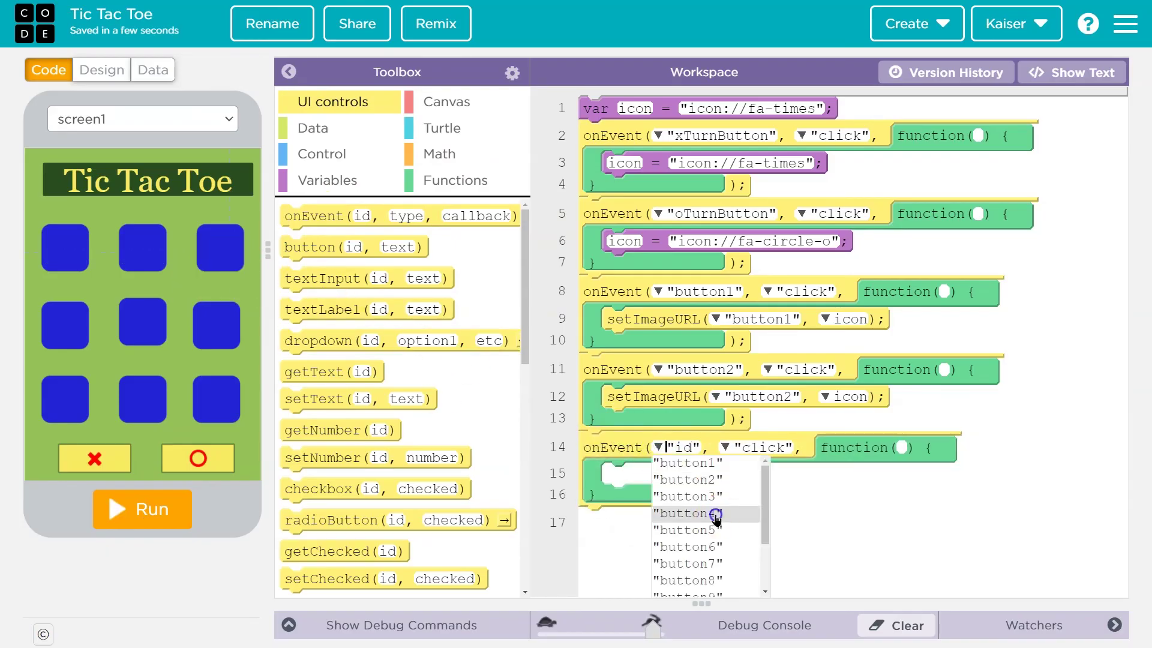
left_click(715, 502)
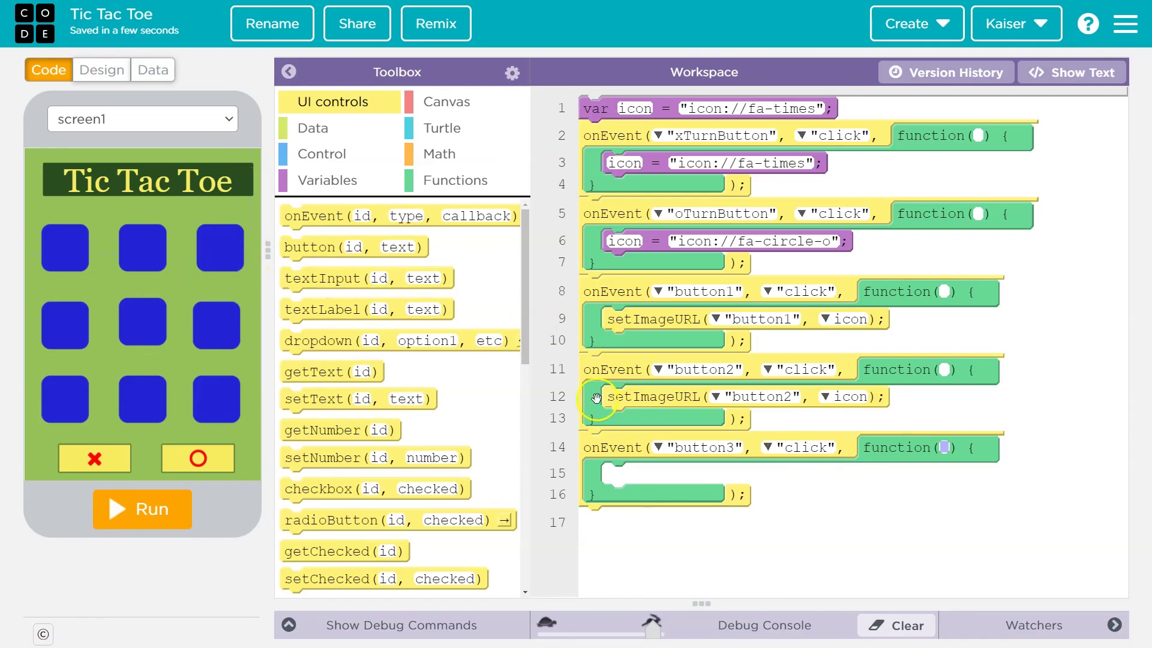
scroll(336, 507, "down", 3)
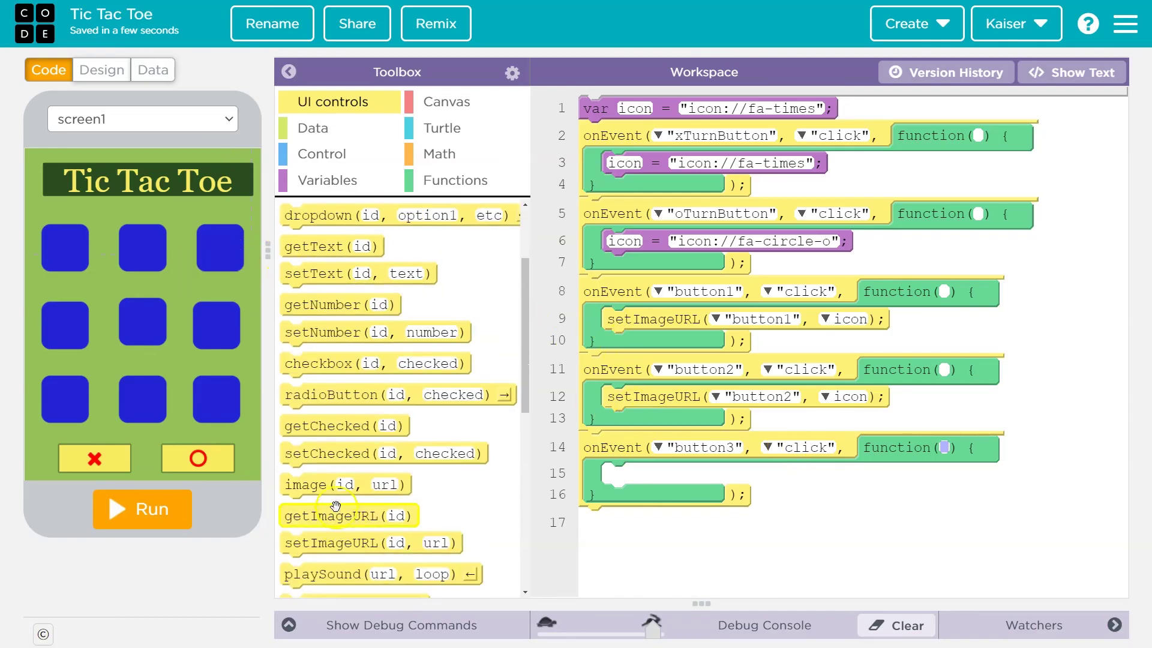
Step: Insert setImageURL targeting button3 inside it and clear the placeholder URL
left_click_drag(333, 543, 648, 477)
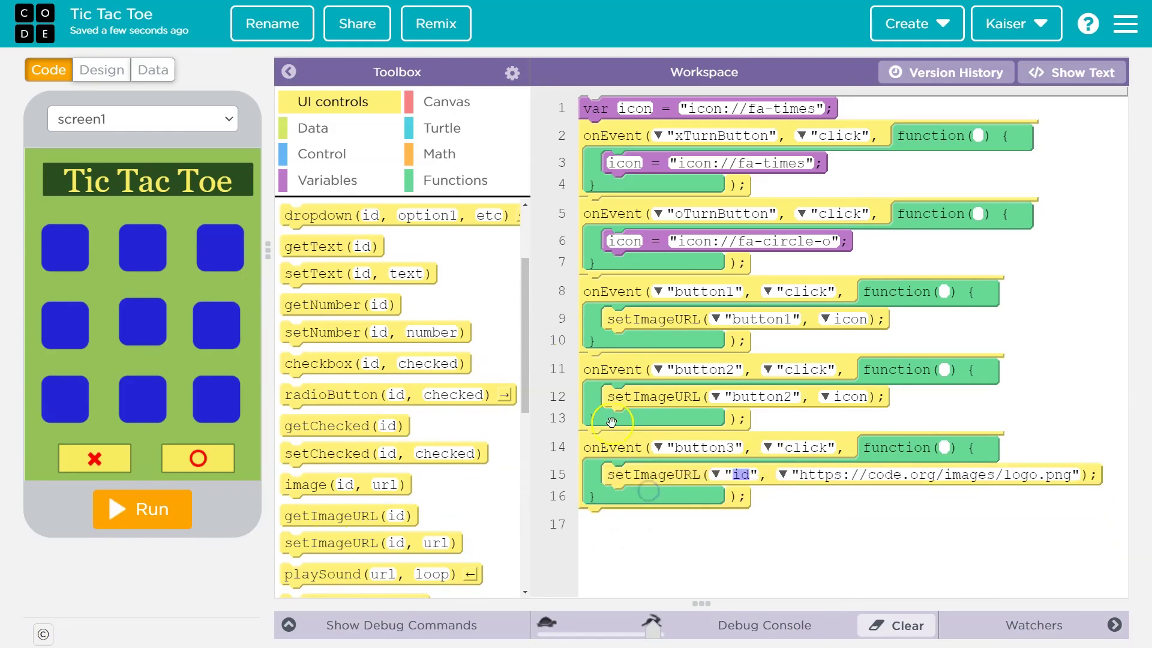
left_click(715, 477)
left_click(736, 362)
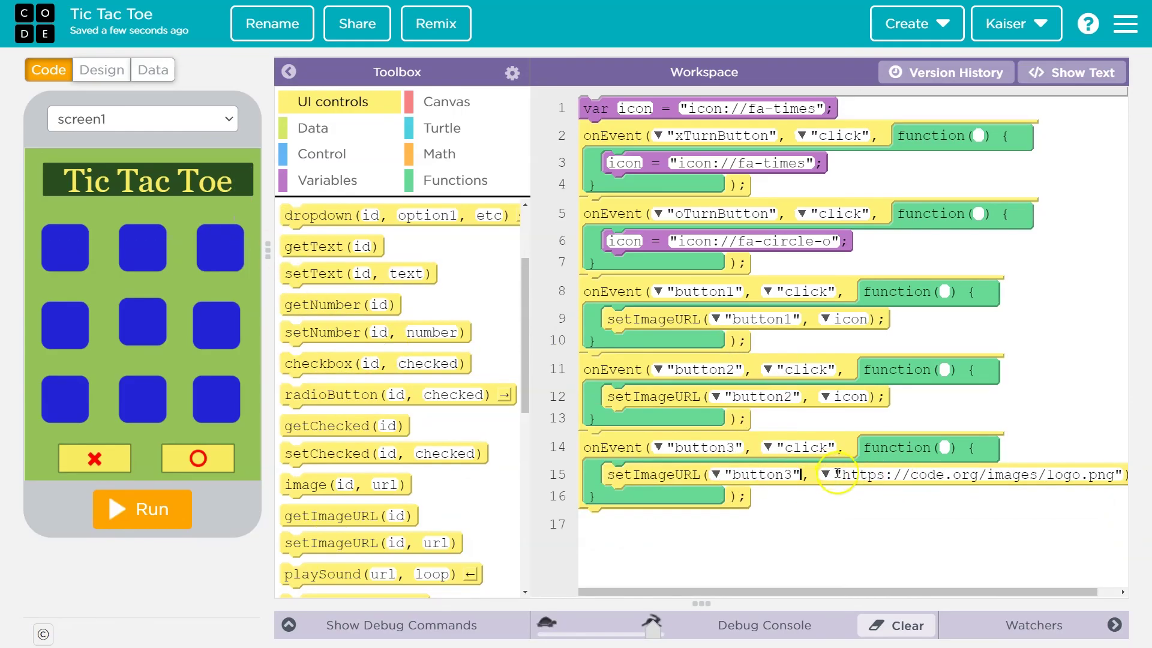
left_click(836, 473)
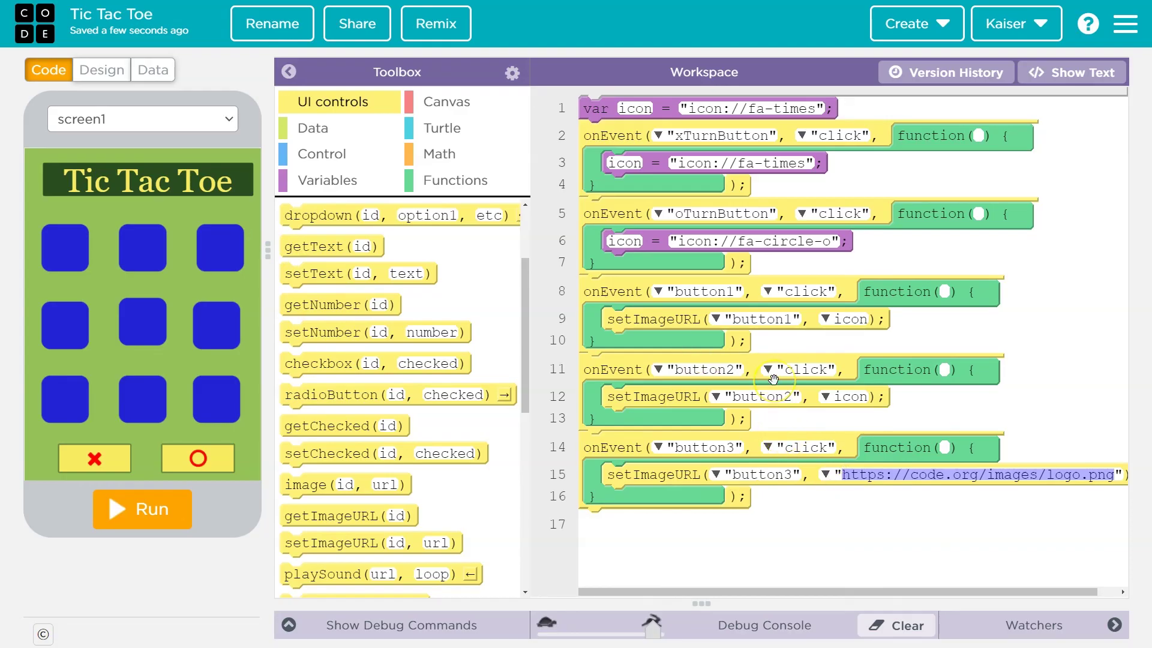
key("BackSpace")
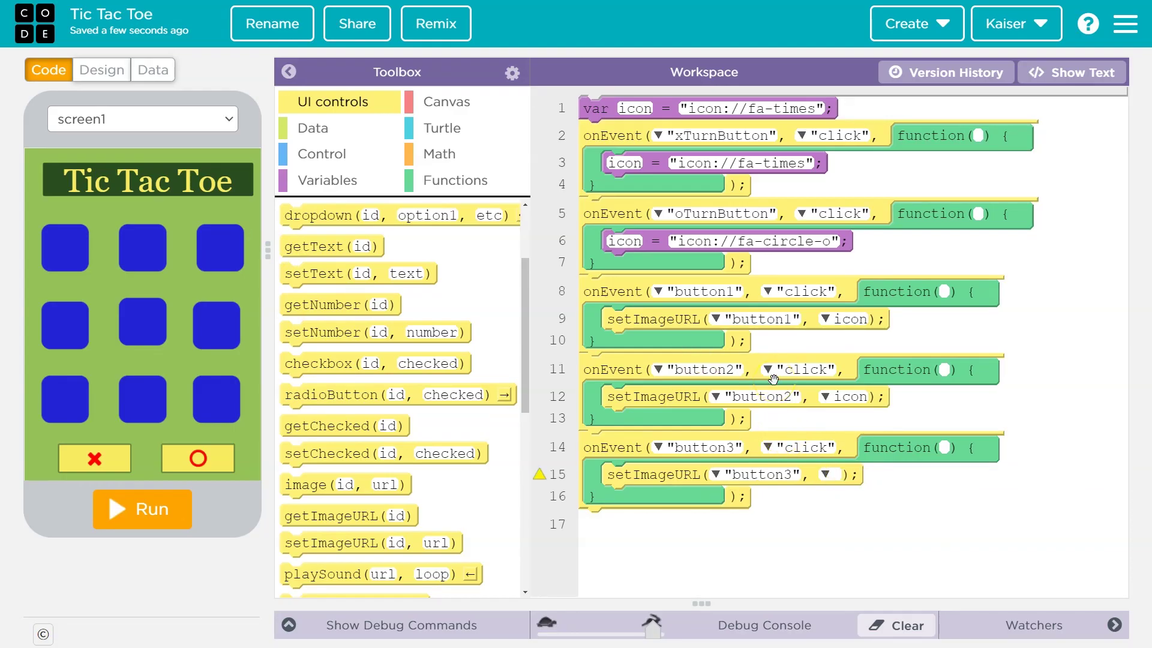
type("icon")
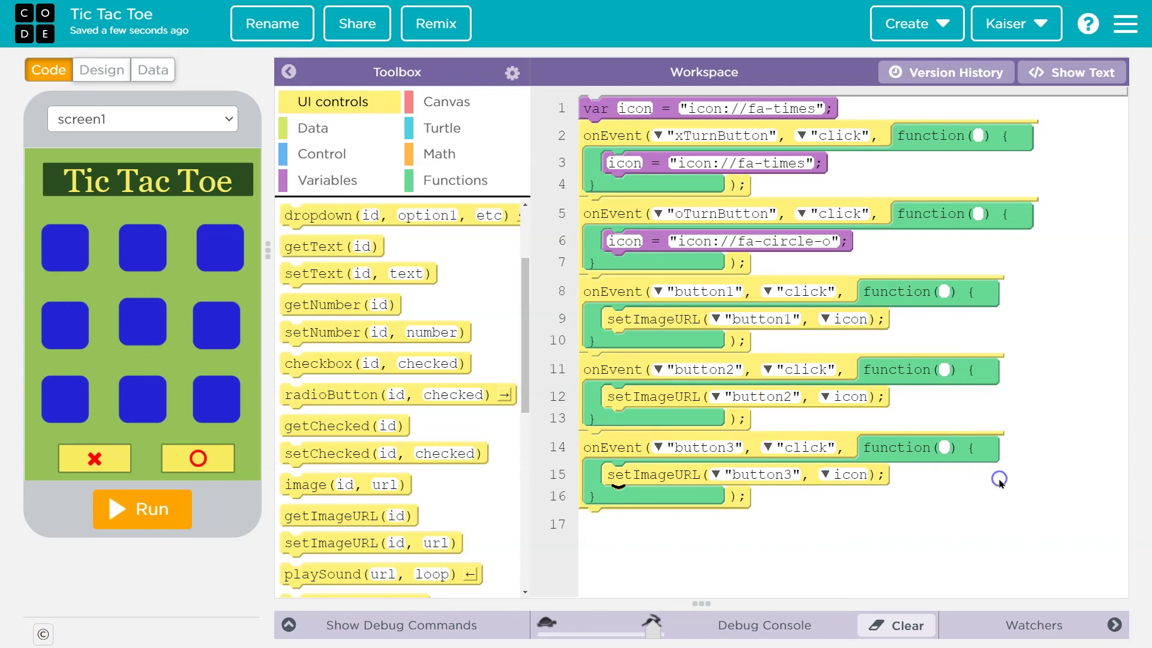
scroll(347, 273, "up", 3)
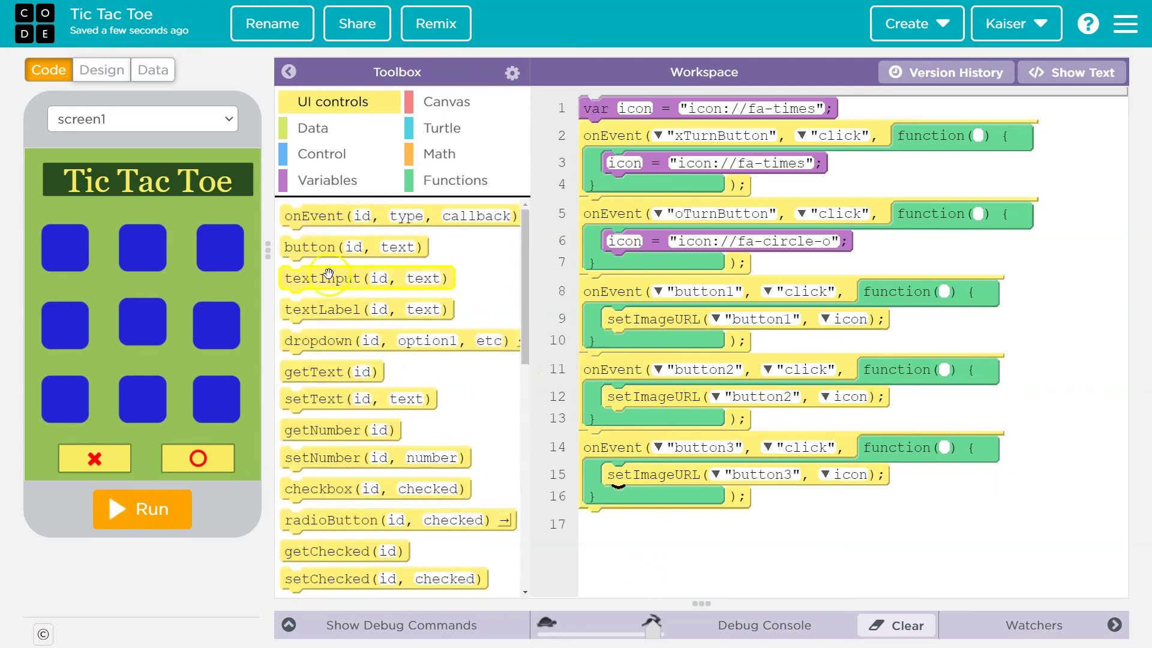
left_click_drag(304, 218, 618, 527)
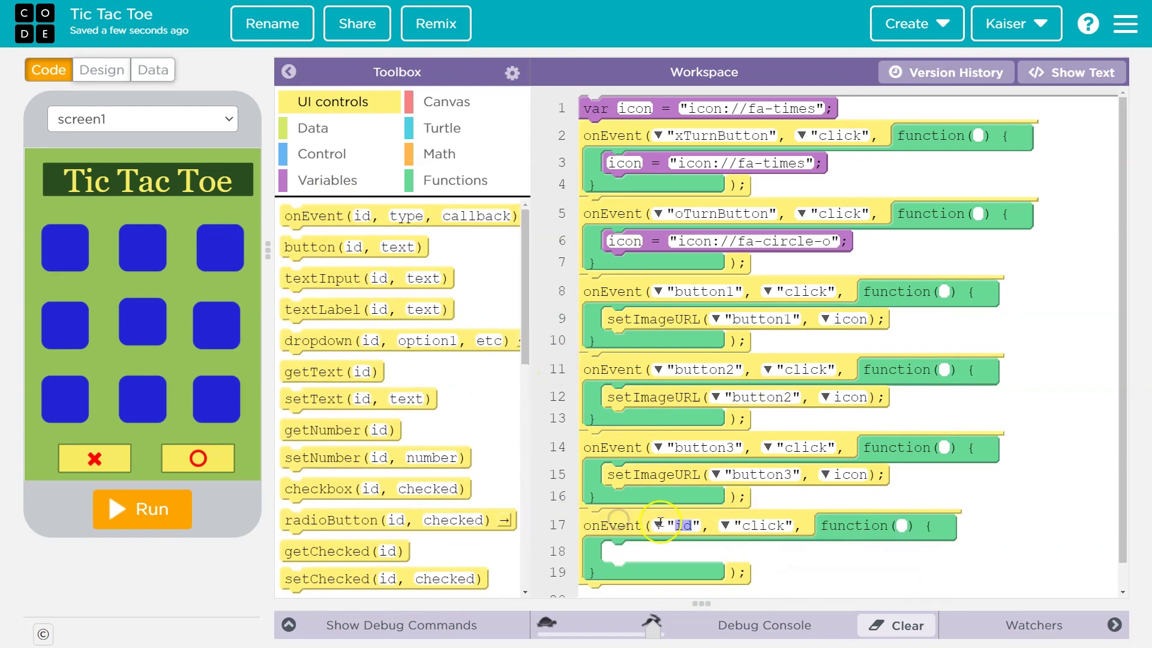
Step: Set the new handler to button4 and add setImageURL targeting button4 with the placeholder URL cleared
left_click(670, 525)
left_click(720, 435)
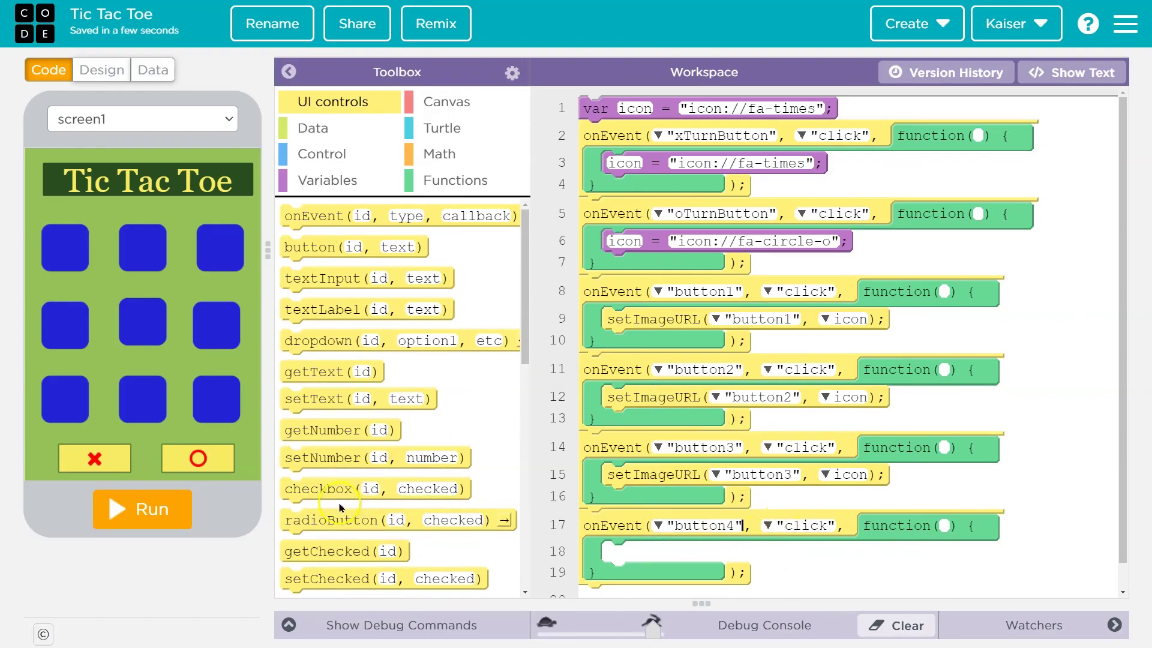
scroll(396, 499, "down", 3)
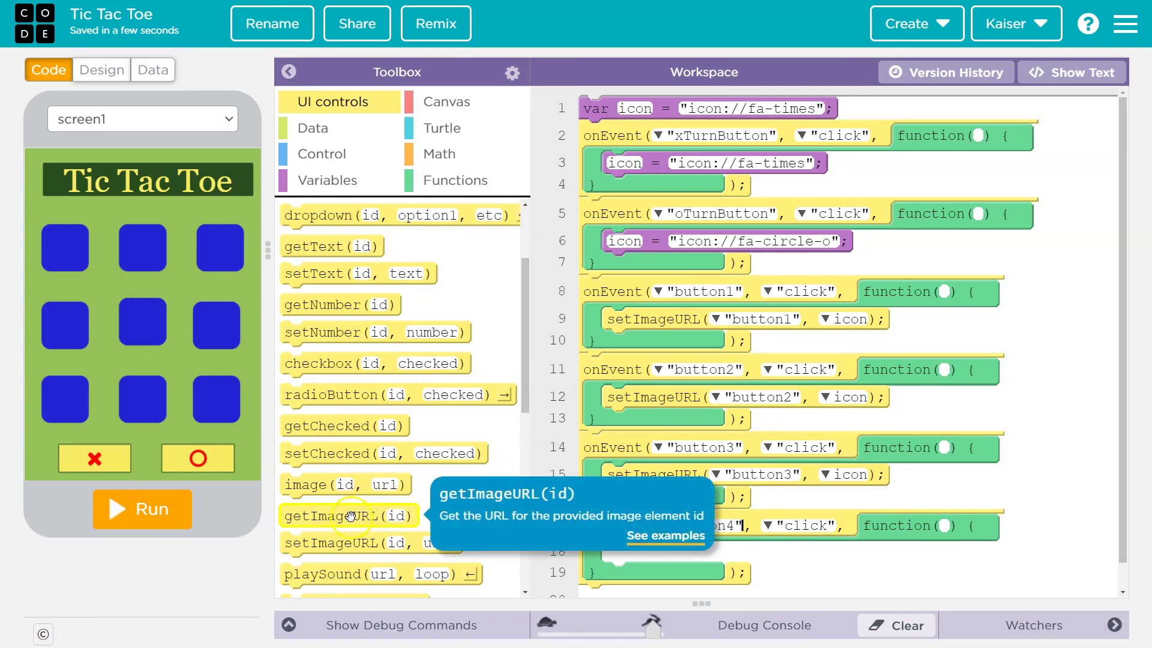
left_click_drag(348, 549, 655, 563)
left_click(720, 552)
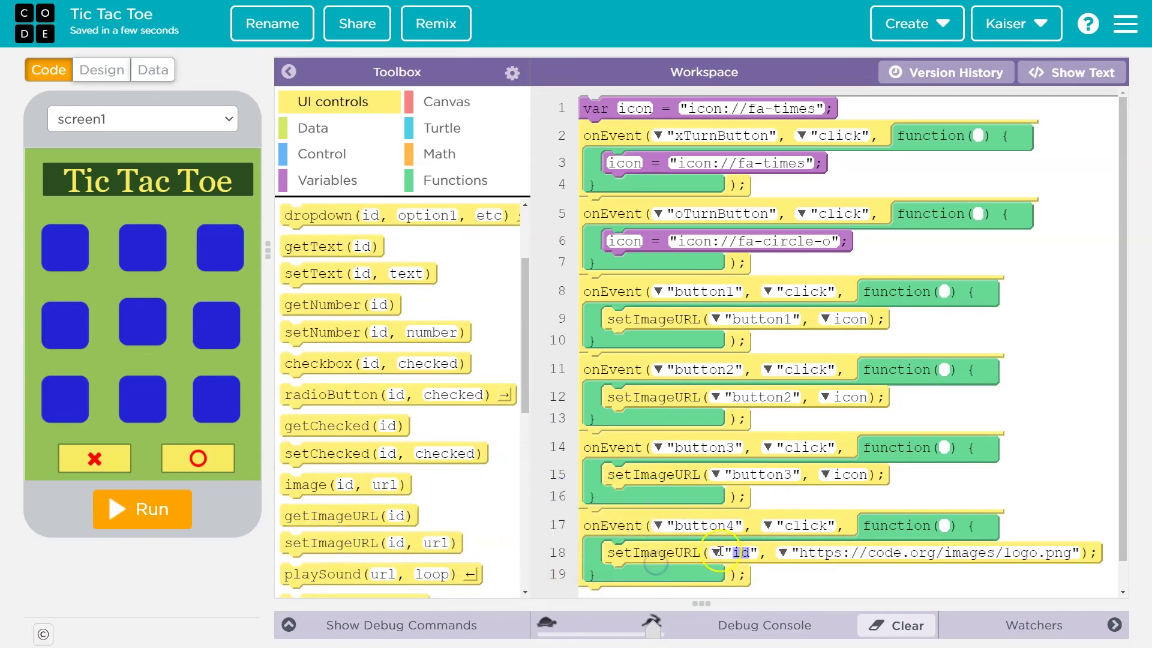
left_click(720, 552)
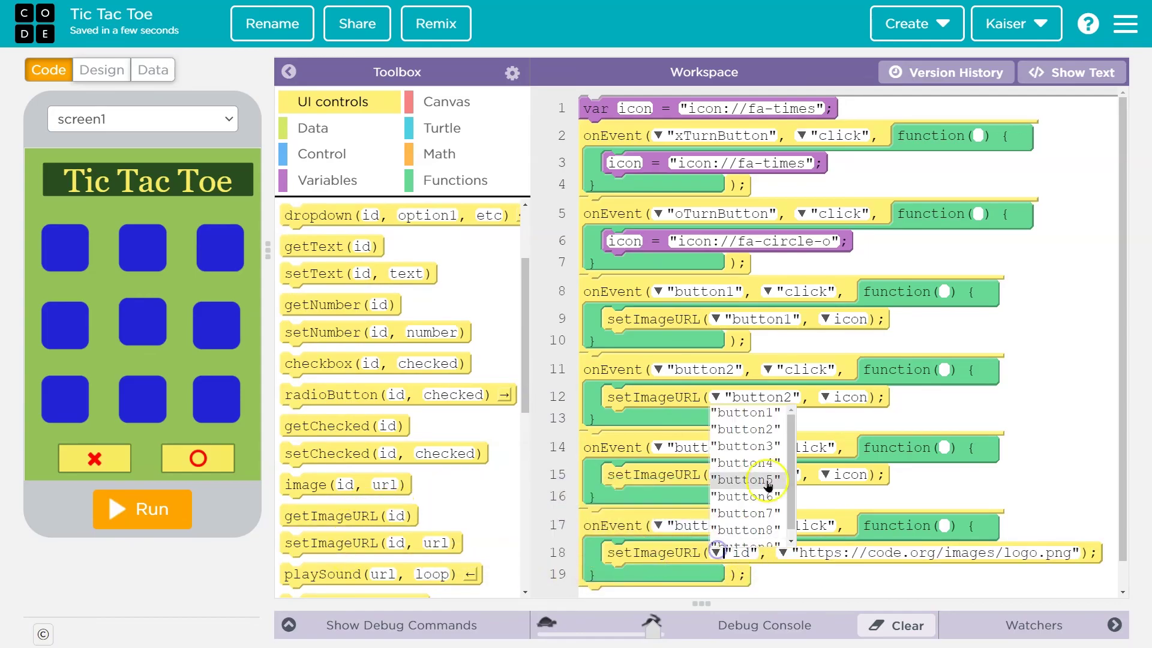
left_click(773, 463)
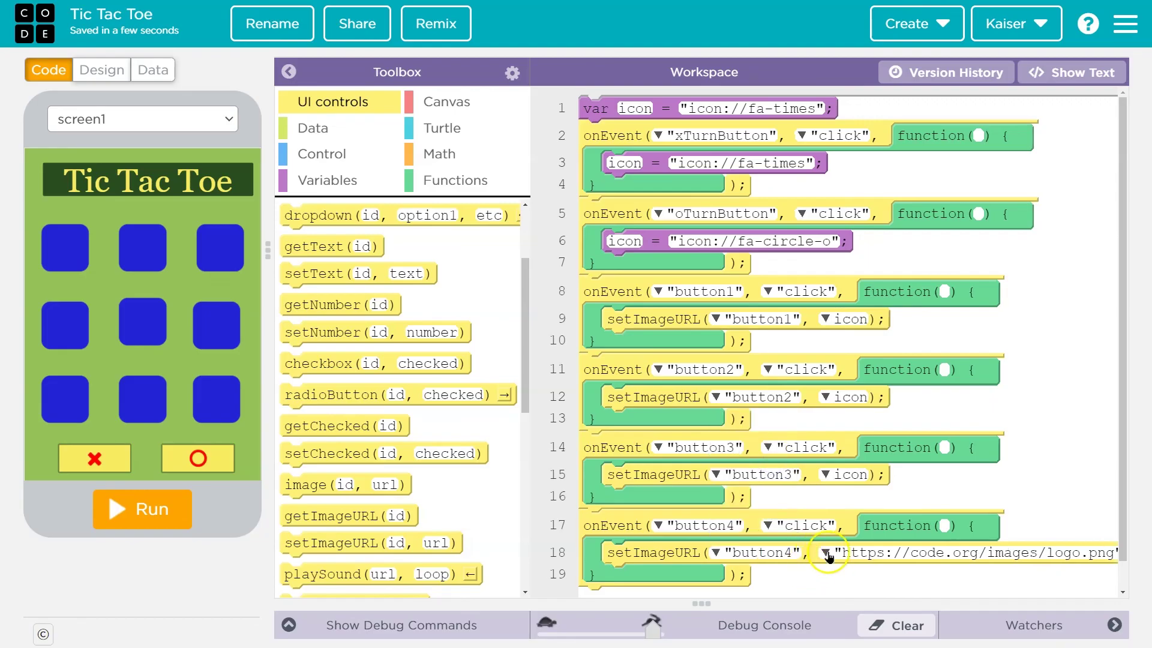
left_click(826, 551)
key("BackSpace")
type("icon")
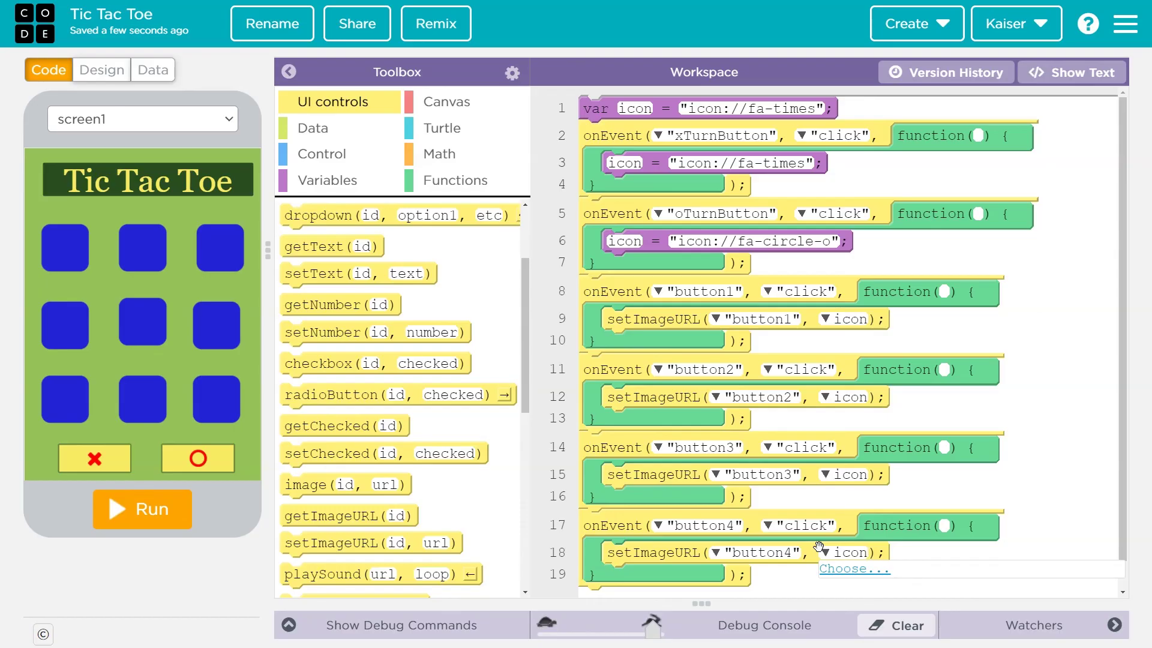
Step: In text view, copy the four button handlers on lines 8–19 and add a blank line below
left_click(288, 71)
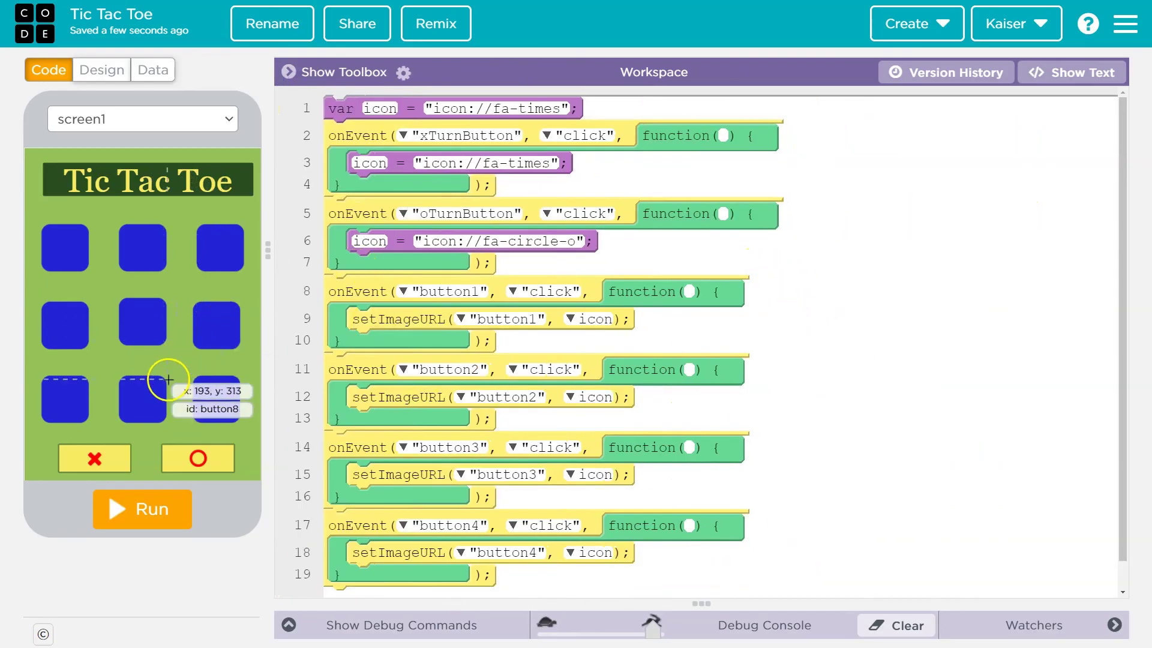
left_click(1071, 72)
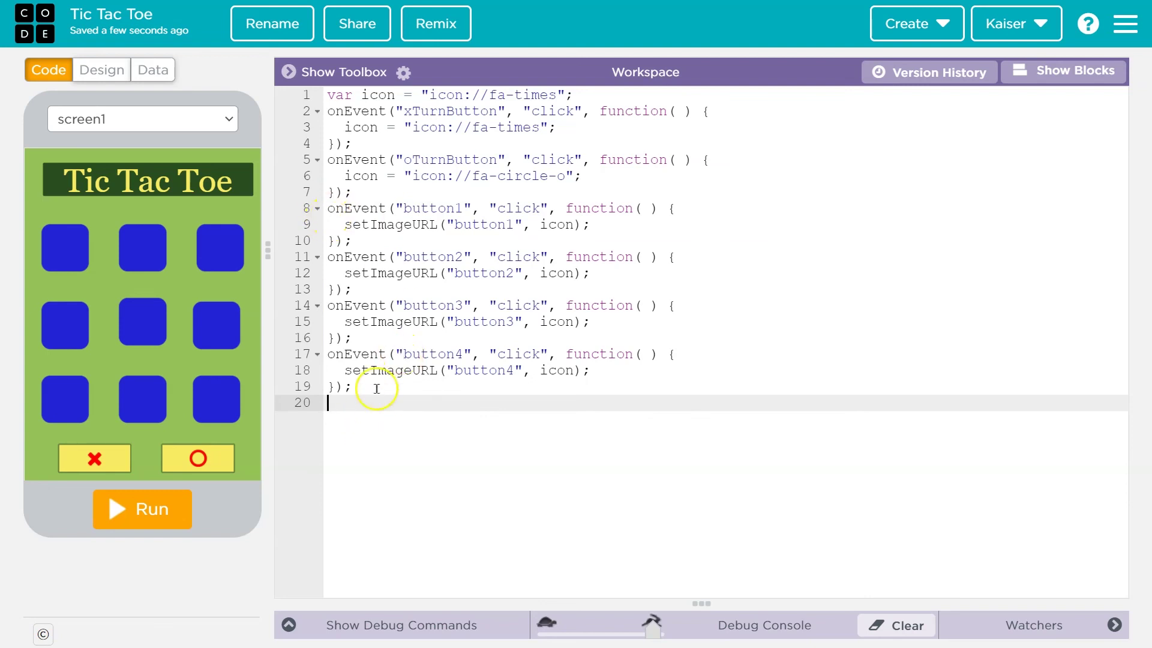
left_click(329, 210)
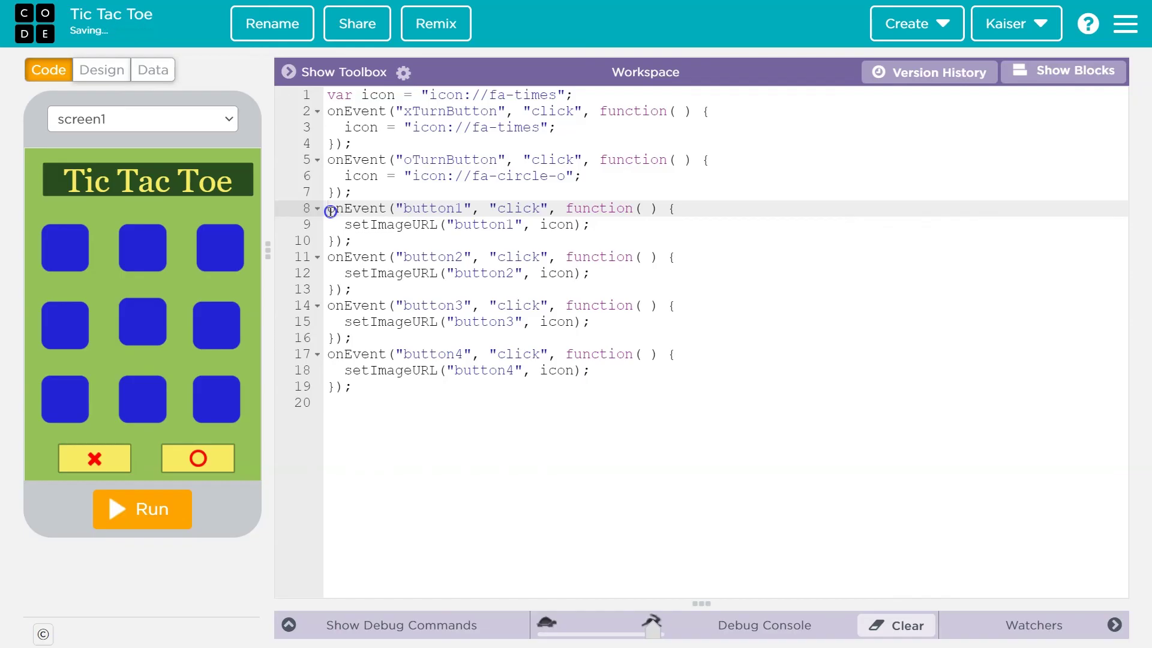
left_click_drag(330, 210, 396, 394)
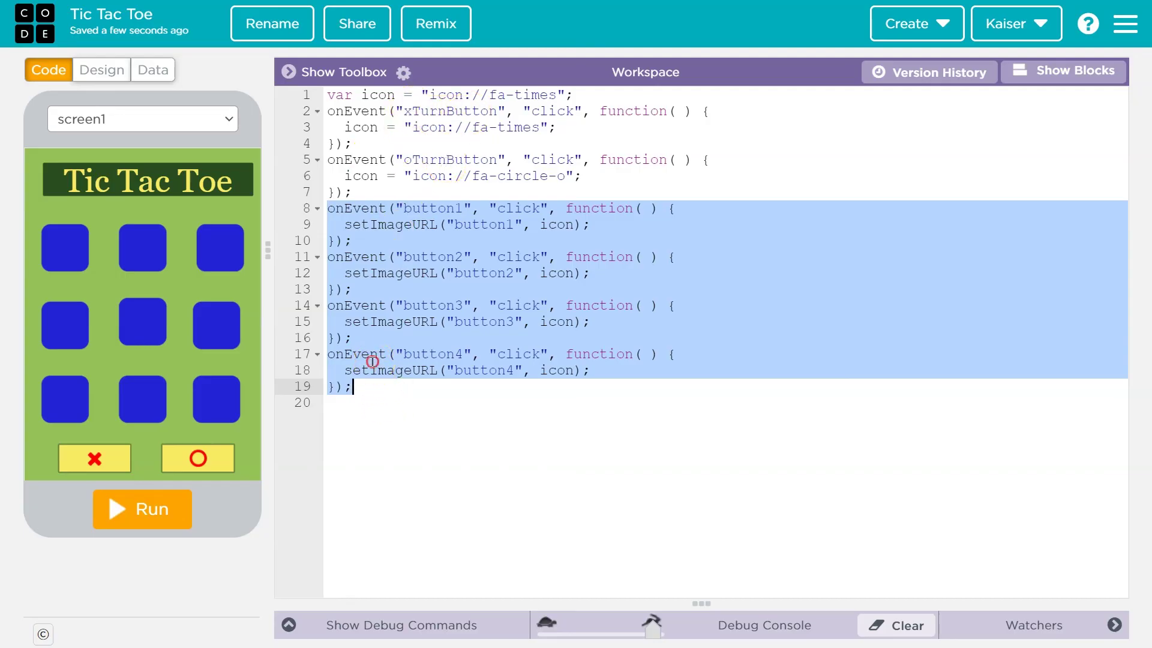
right_click(371, 362)
left_click(414, 407)
left_click(398, 386)
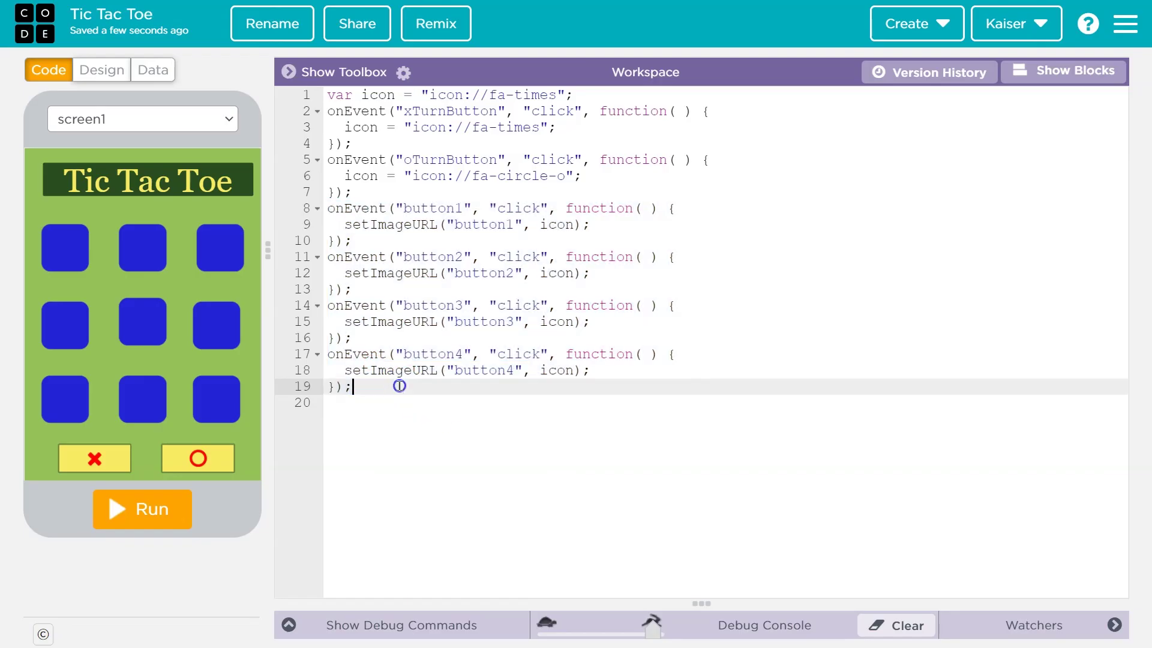
key("Return")
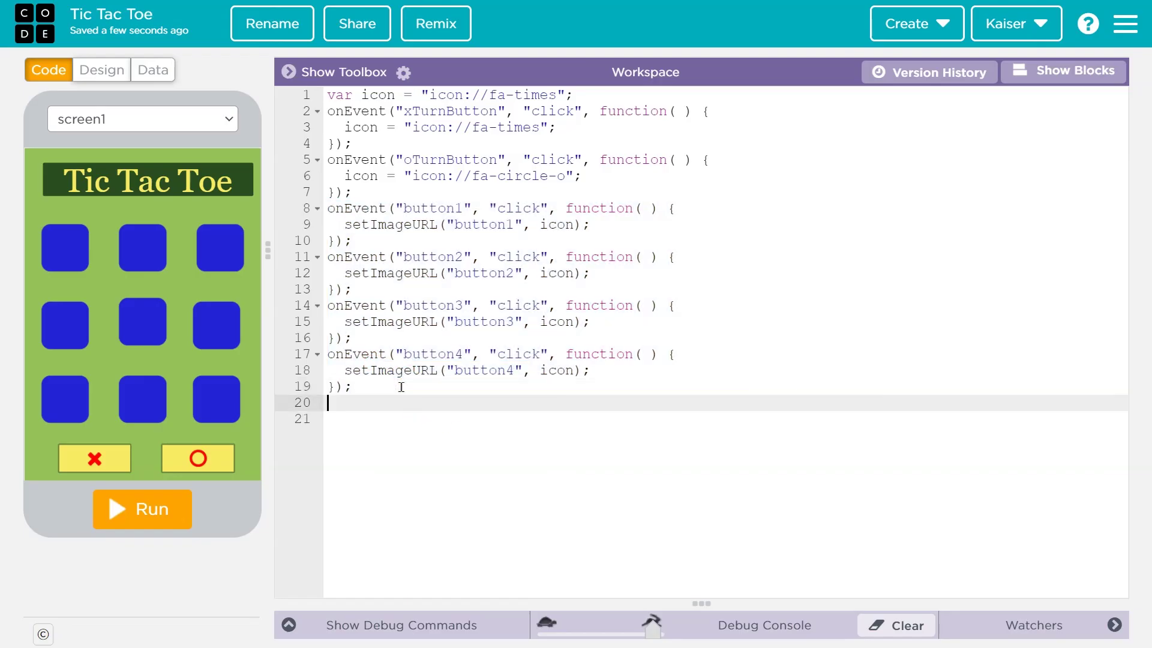
Step: Paste the four copied handlers and change the first two handlers' ids to button5 and button6
right_click(359, 402)
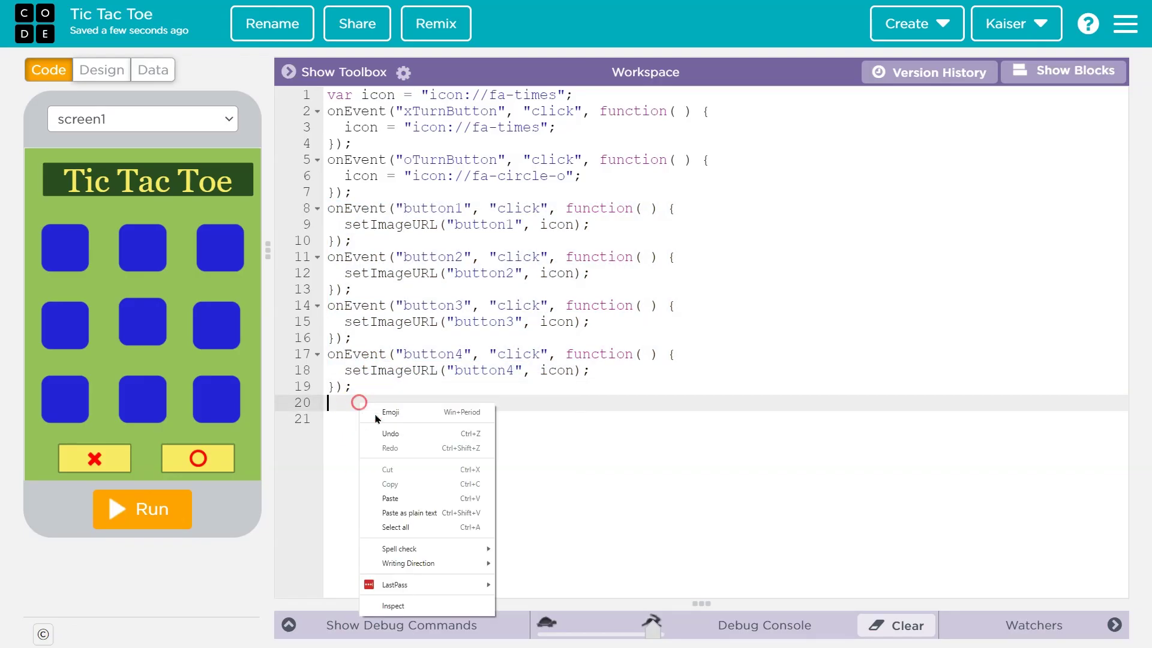
left_click(419, 498)
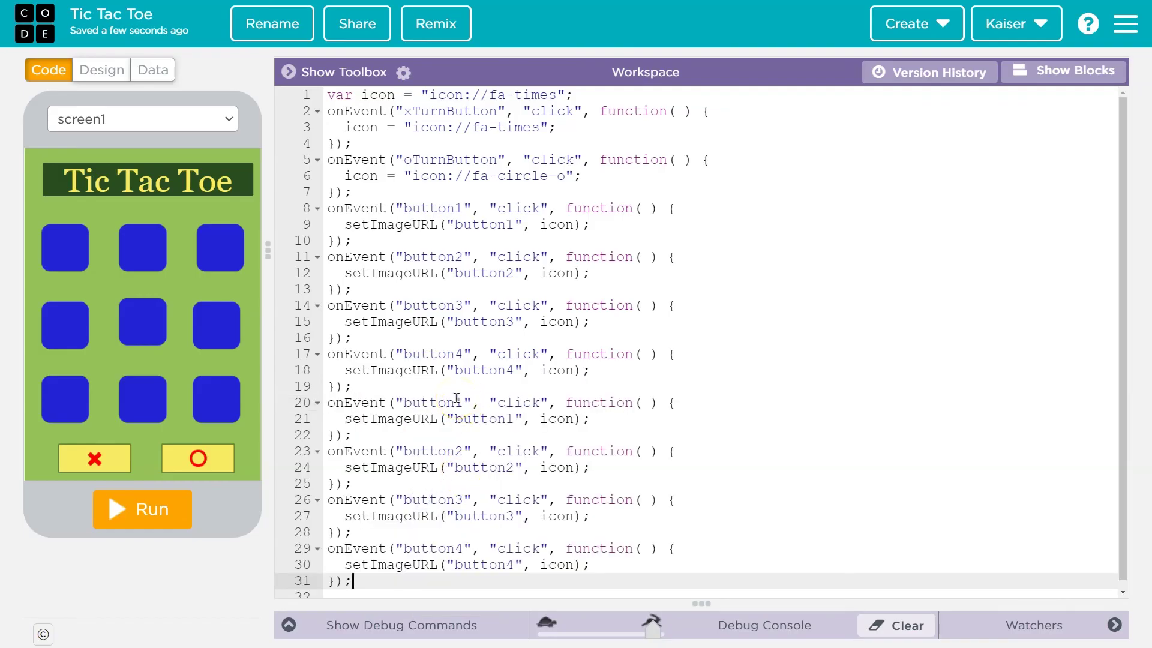
left_click(457, 354)
left_click(455, 402)
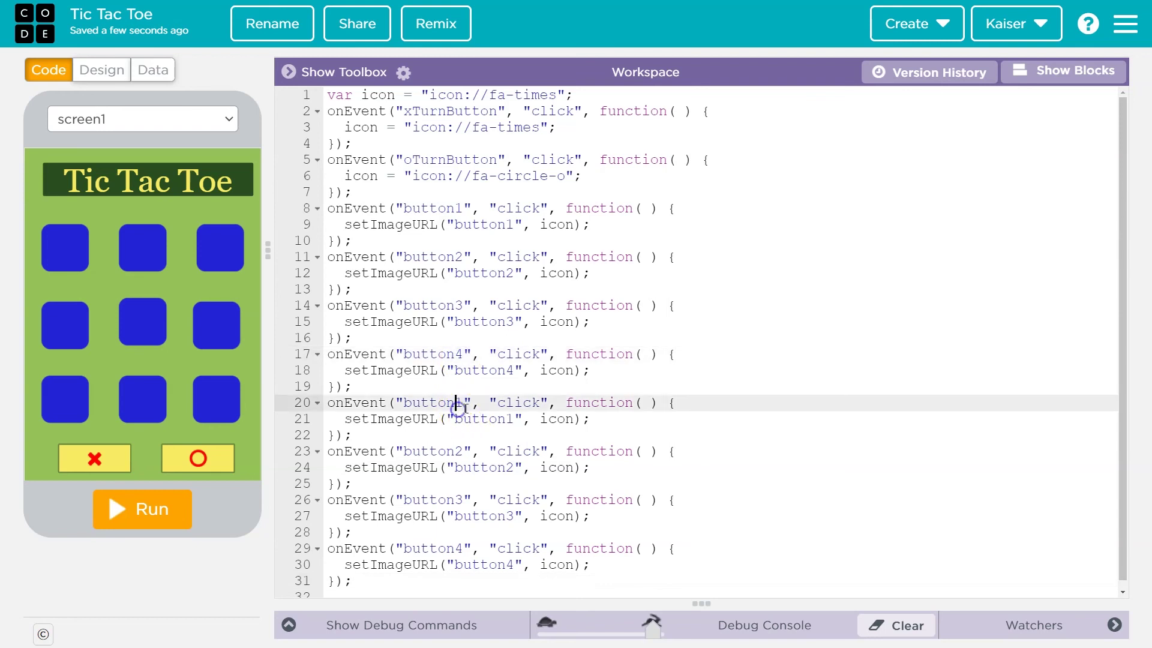
key("BackSpace")
type("5")
left_click(509, 419)
key("BackSpace")
type("5")
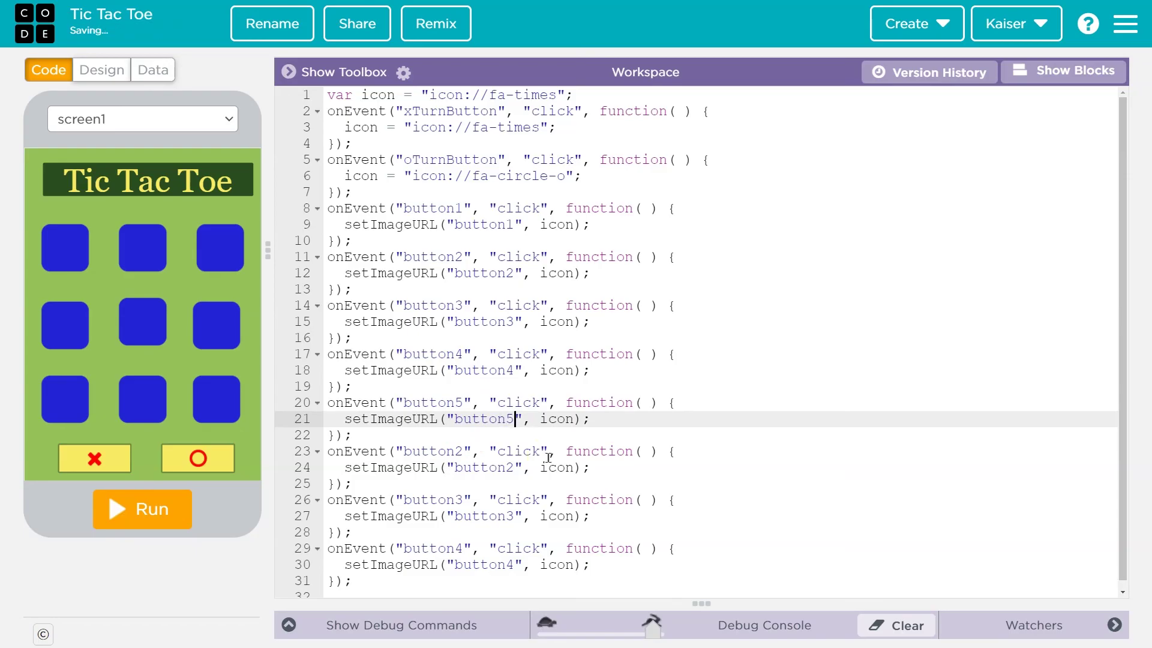
left_click(456, 451)
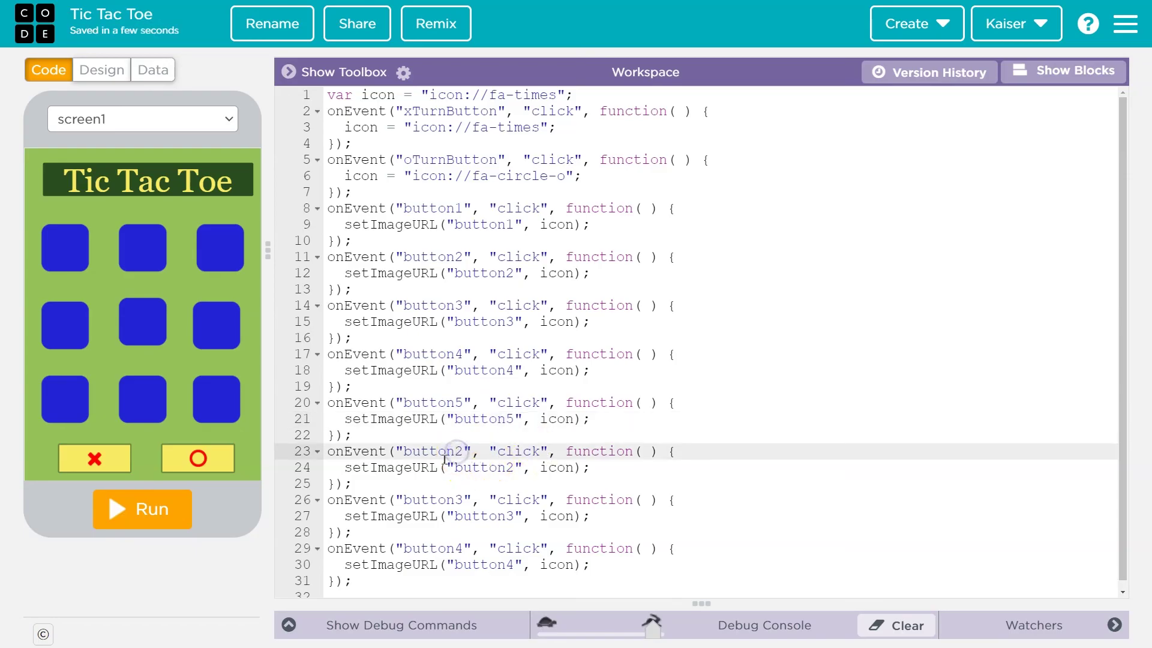
key("BackSpace")
type("6")
left_click(513, 468)
key("BackSpace")
type("6")
Step: Change the remaining two handlers' ids to button7 and button8
left_click(457, 499)
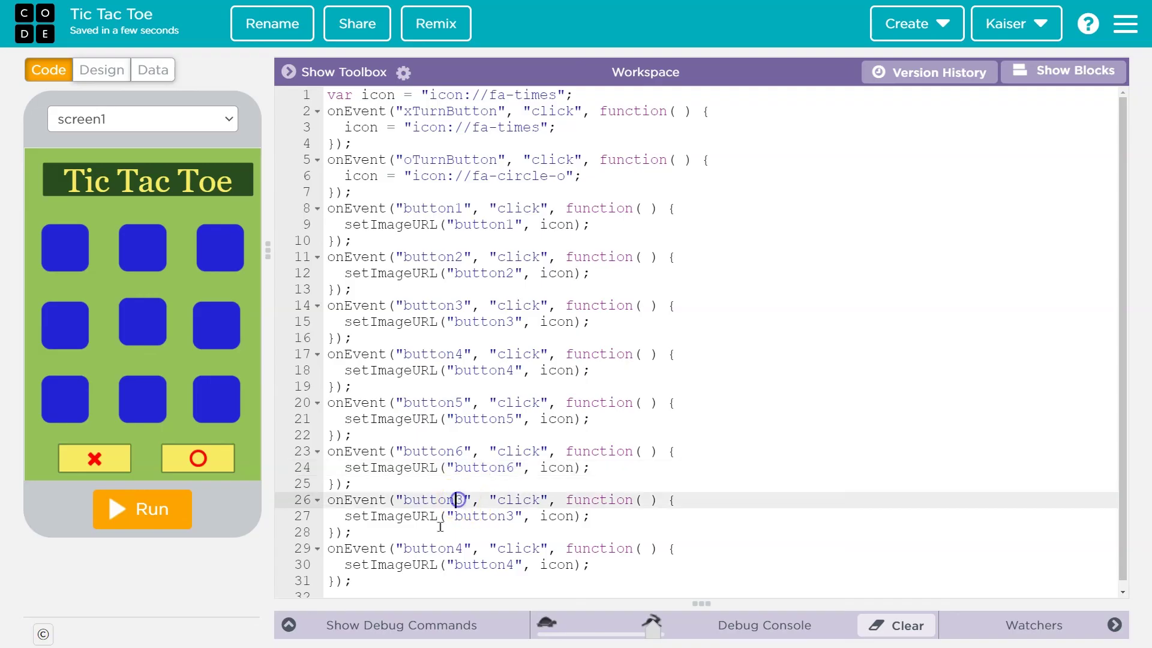
key("BackSpace")
type("7")
left_click(514, 516)
type("7")
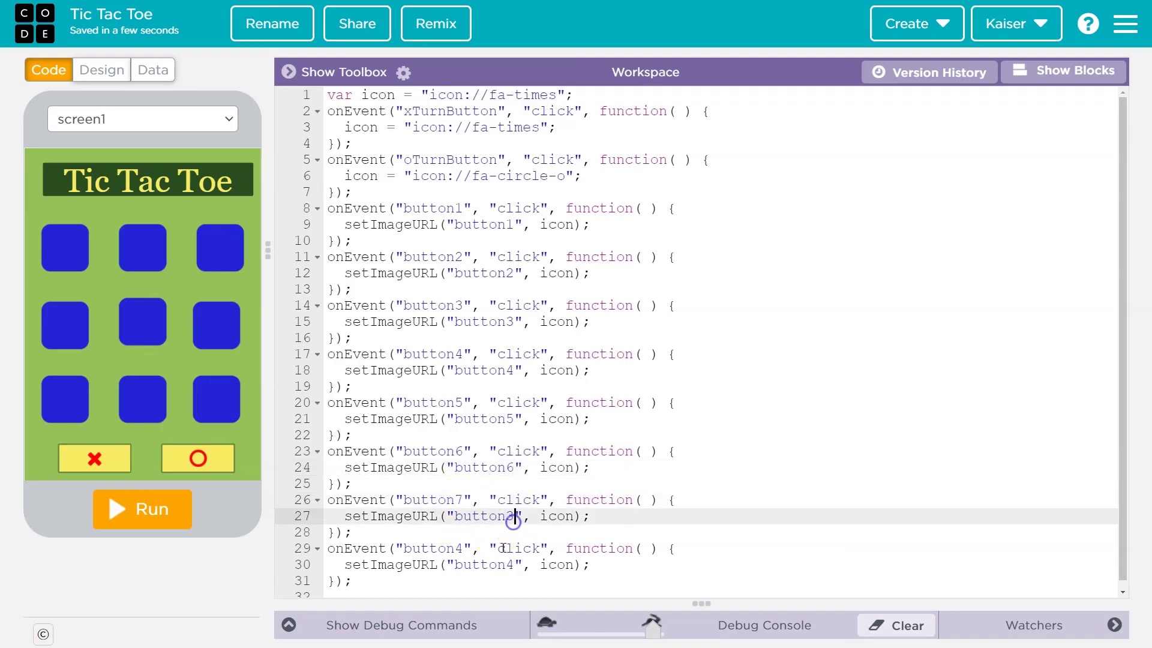
left_click(464, 547)
type("8")
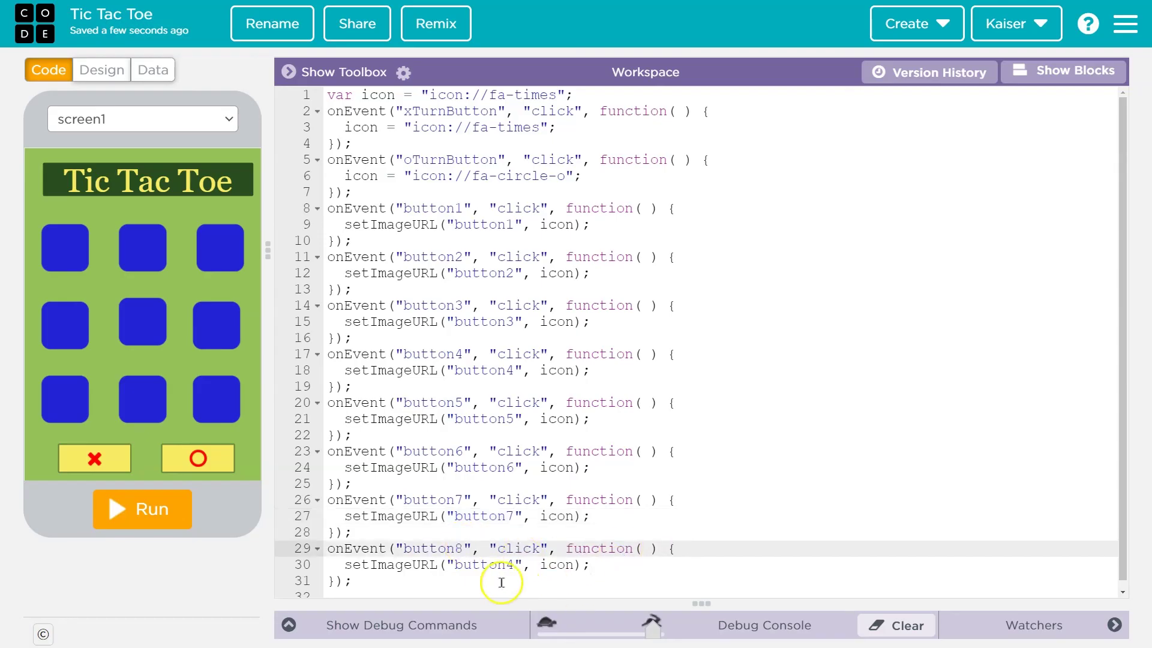
left_click(515, 564)
key("BackSpace")
type("8")
scroll(489, 561, "down", 1)
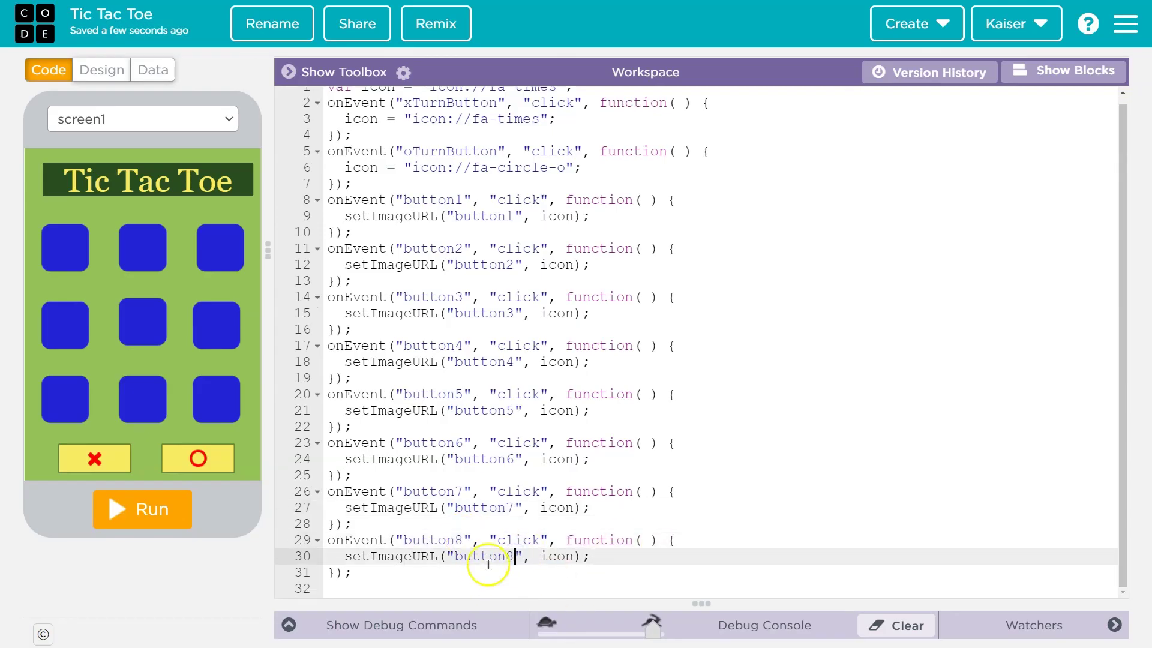
Step: Select the button8 handler on lines 29–31, with the caret on empty line 32
left_click(402, 624)
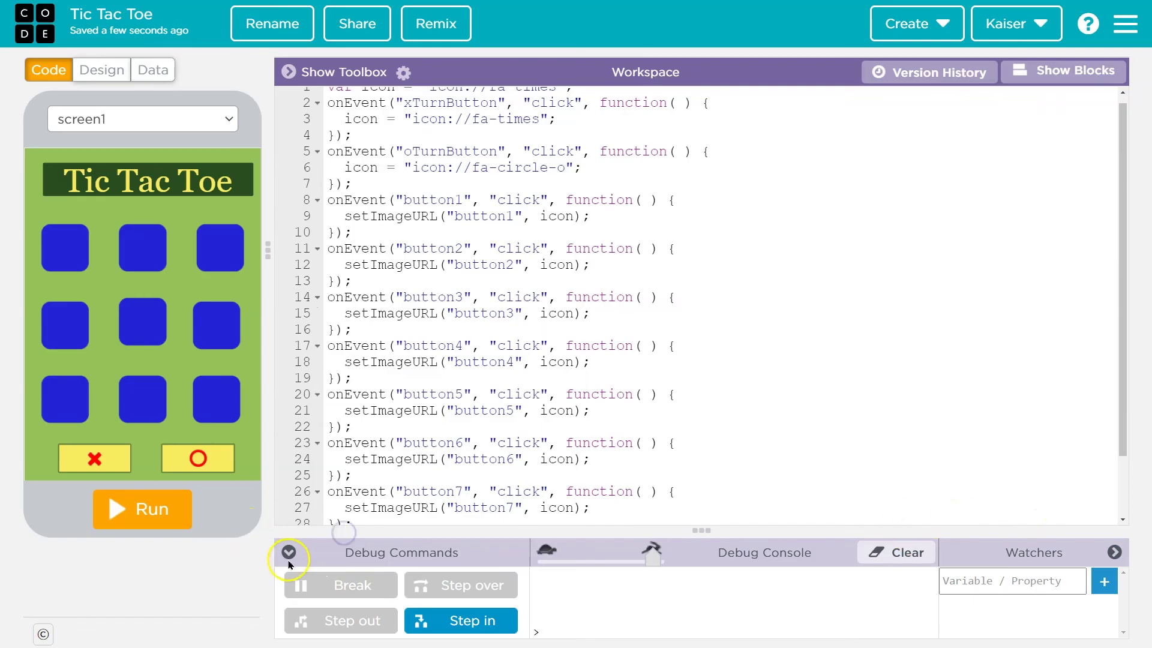
left_click(288, 552)
left_click_drag(272, 540, 358, 577)
left_click(358, 579)
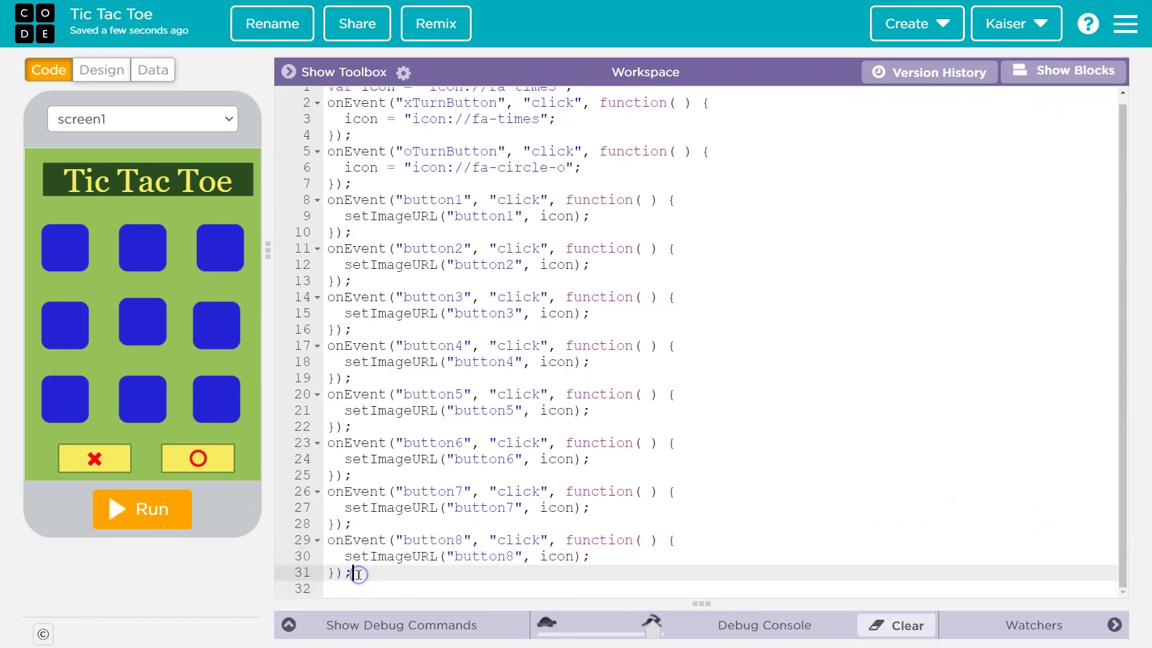
Step: Paste a copy of the button8 handler below and rename both its ids to button9
right_click(400, 589)
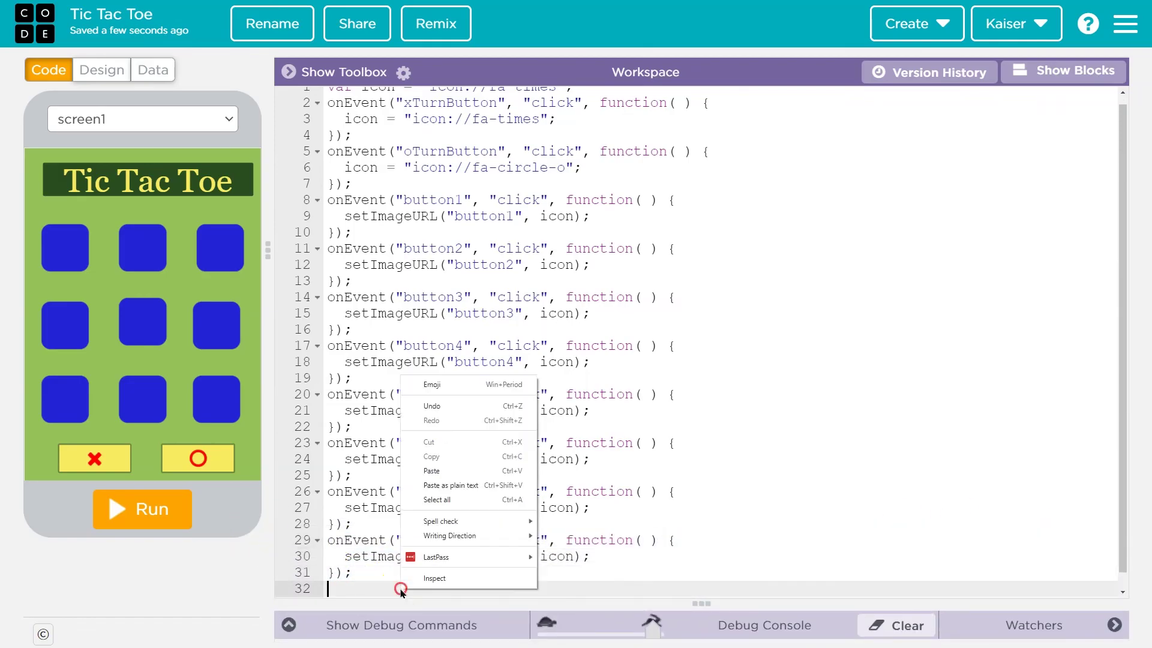
left_click(475, 470)
key("BackSpace")
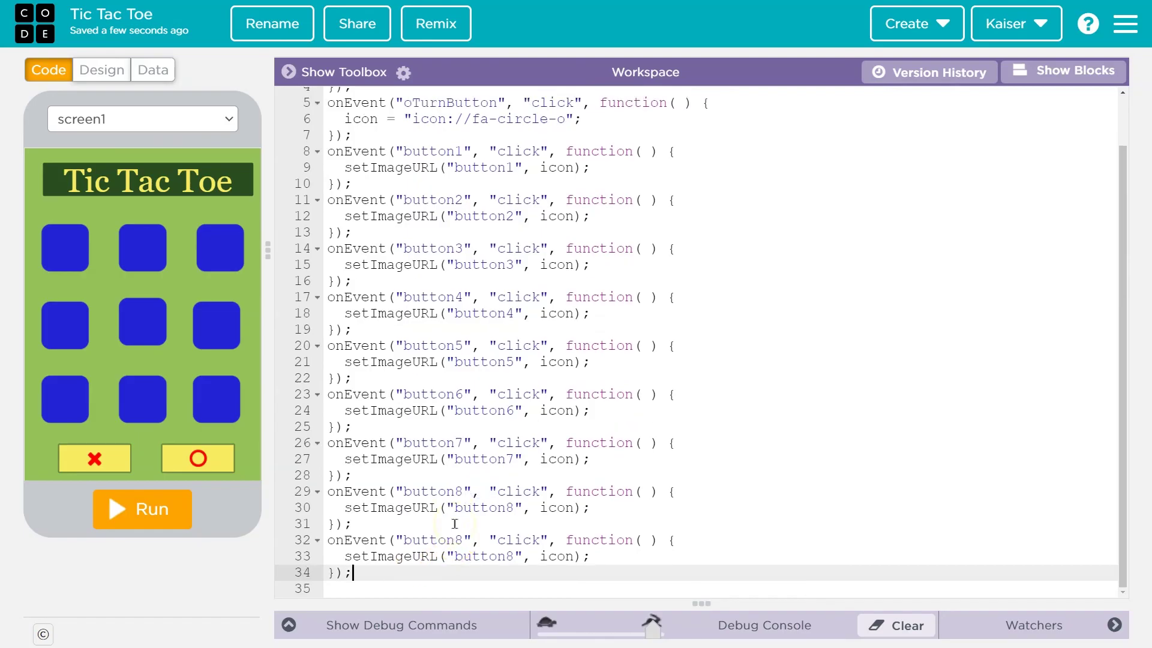
left_click(464, 539)
key("BackSpace")
type("9")
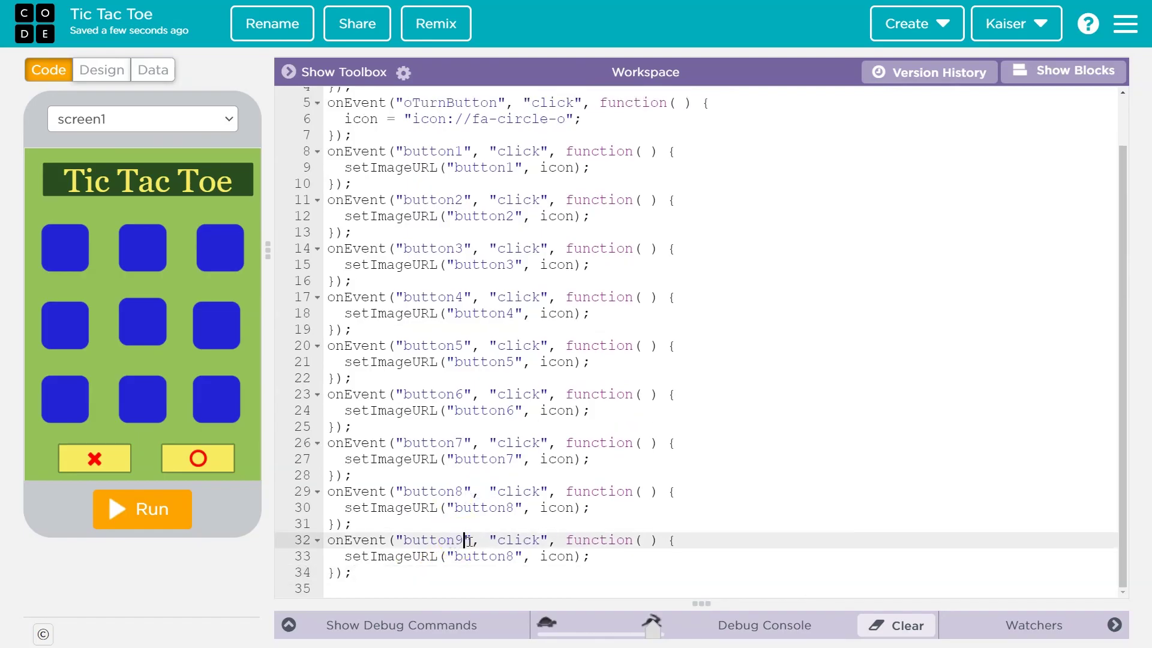
left_click(514, 559)
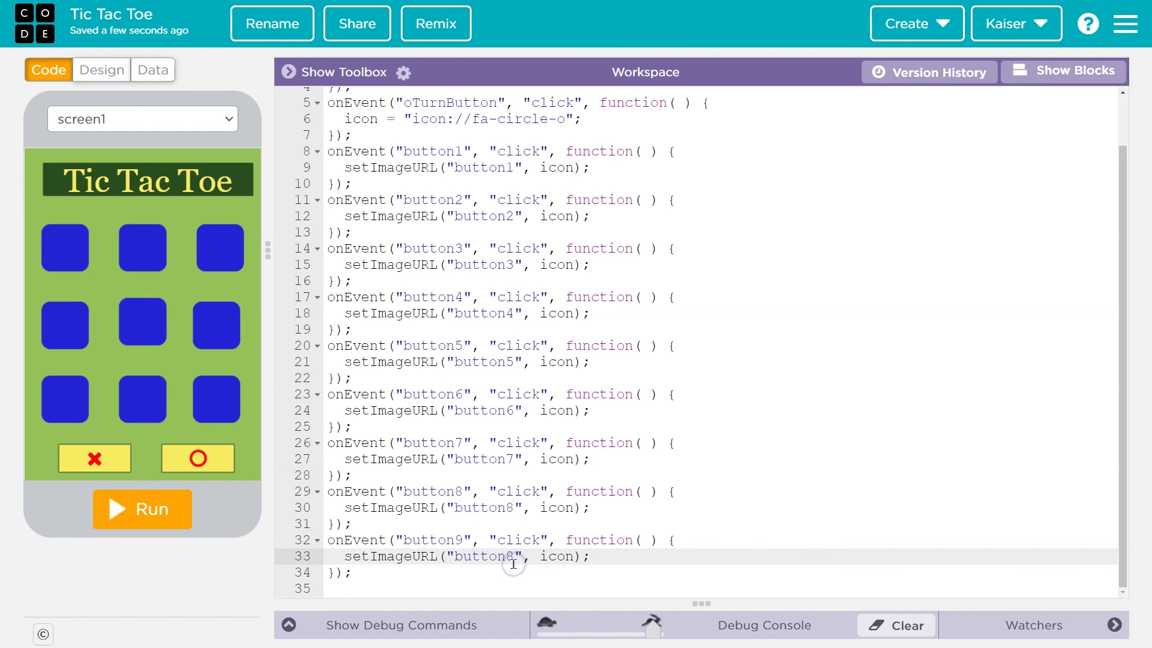
key("BackSpace")
type("9")
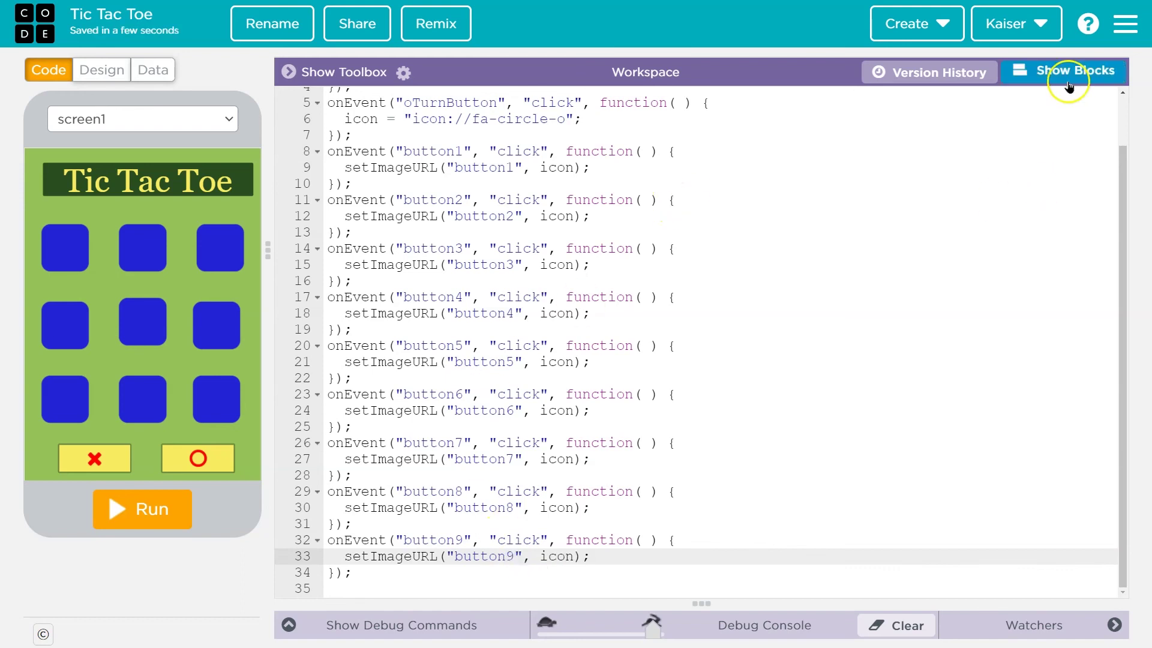
Step: Switch to block view, run the app, and place X in the centre and O middle-right
left_click(1068, 70)
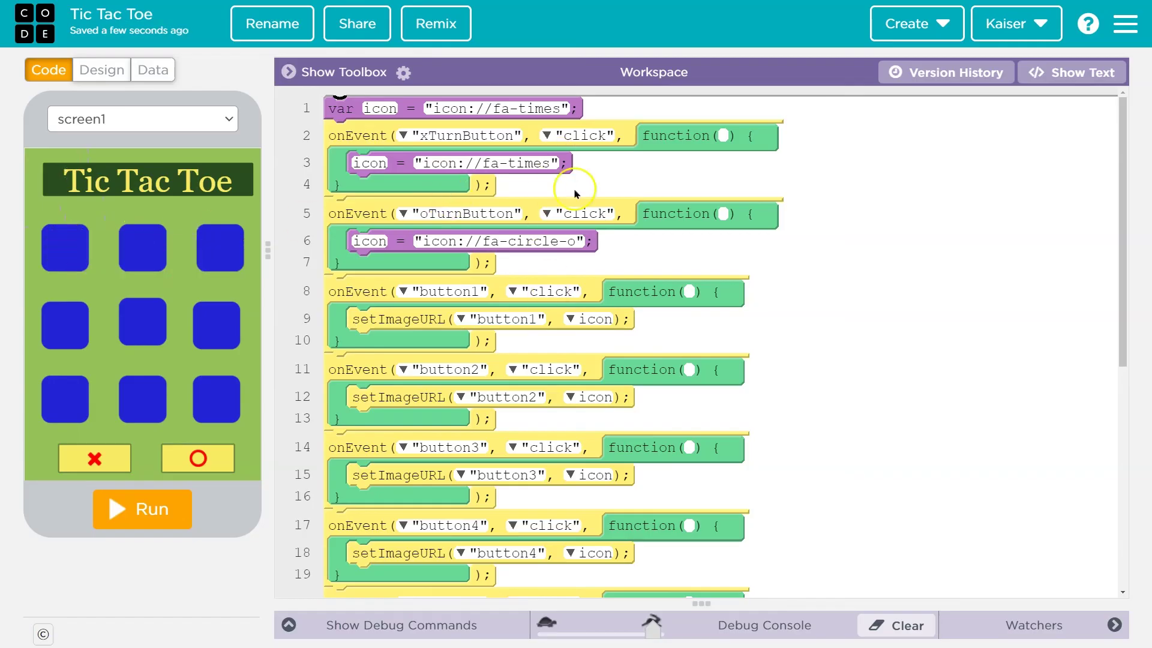
left_click(158, 509)
left_click(128, 328)
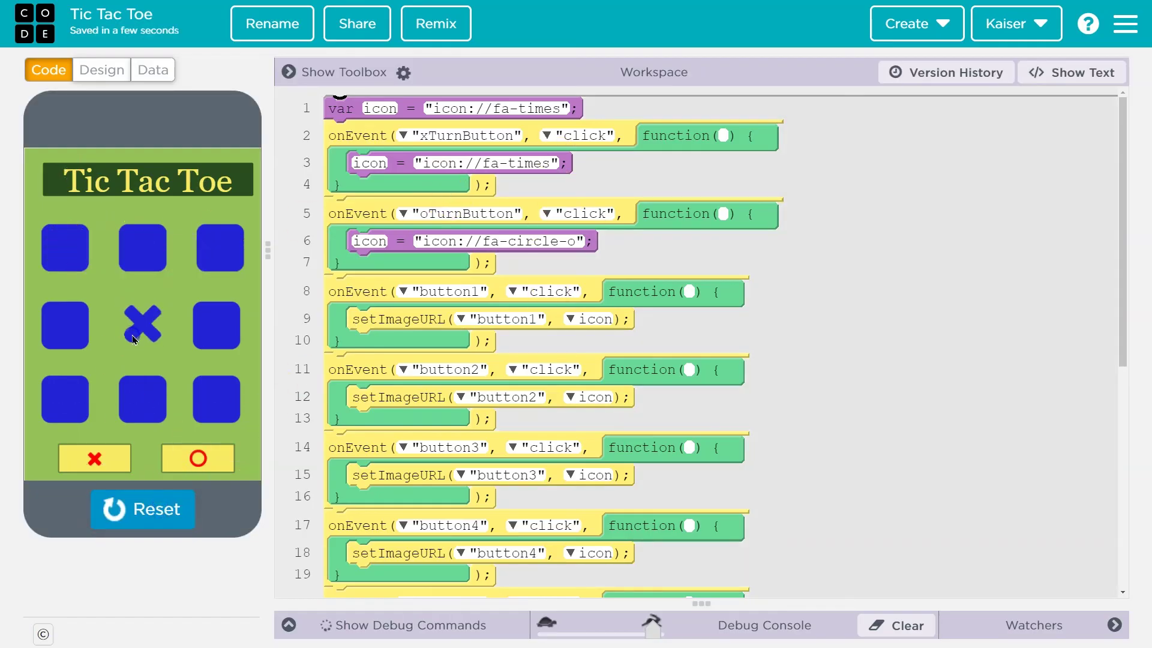
left_click(197, 461)
left_click(231, 324)
left_click(84, 460)
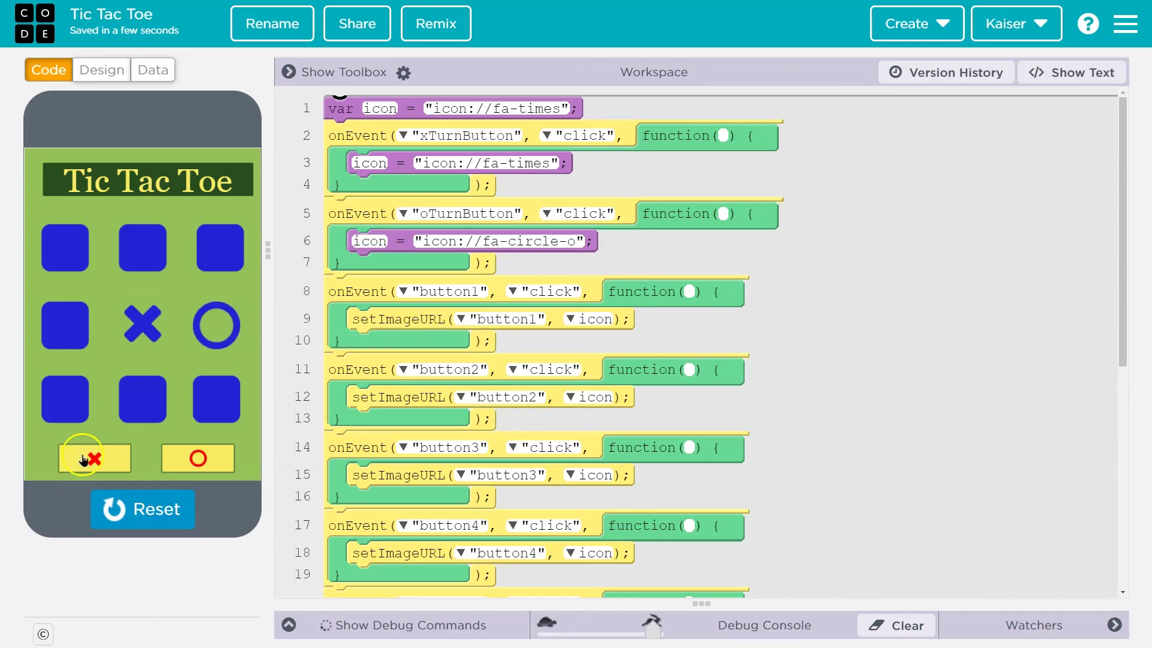
Step: Continue the game with X bottom-left, O top-right, X bottom-right and O top-left
left_click(61, 404)
left_click(185, 459)
left_click(221, 248)
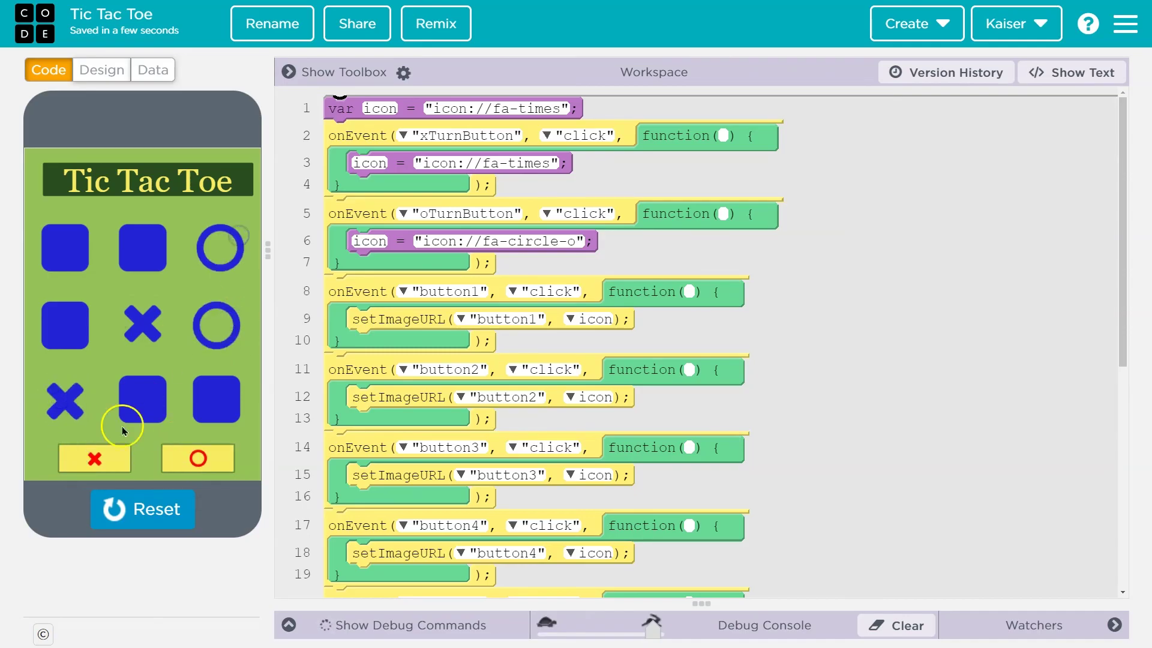
left_click(106, 460)
left_click(218, 401)
left_click(219, 459)
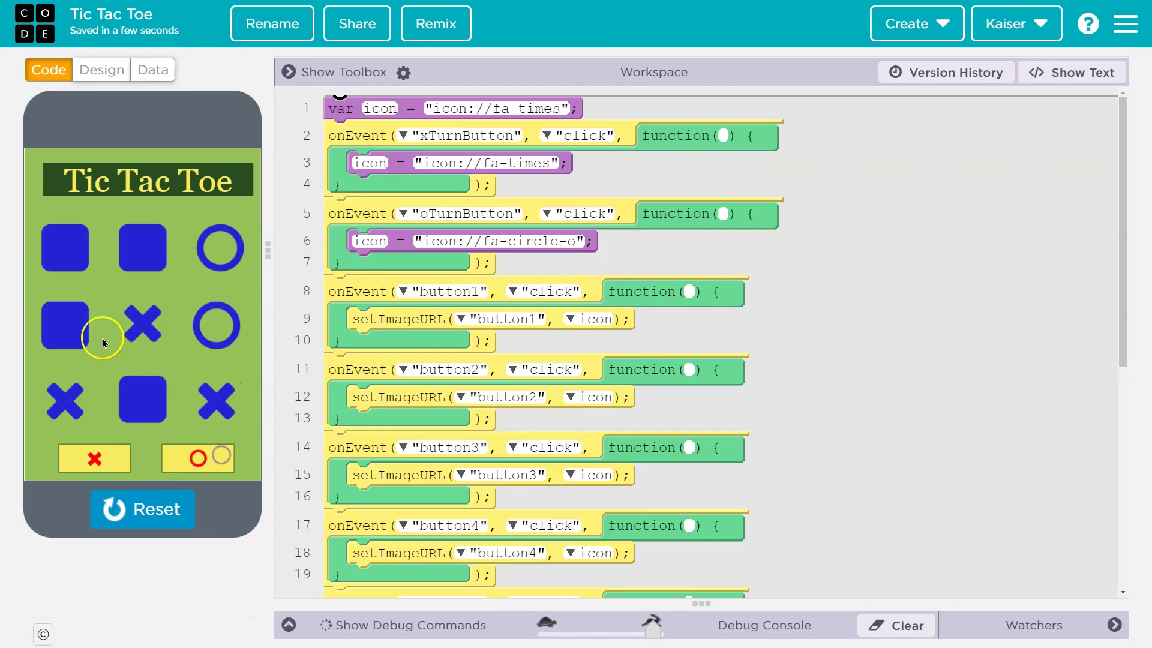
left_click(76, 268)
Step: Finish with X in the top-middle, then O in the bottom-middle and middle-left squares
left_click(97, 459)
left_click(145, 324)
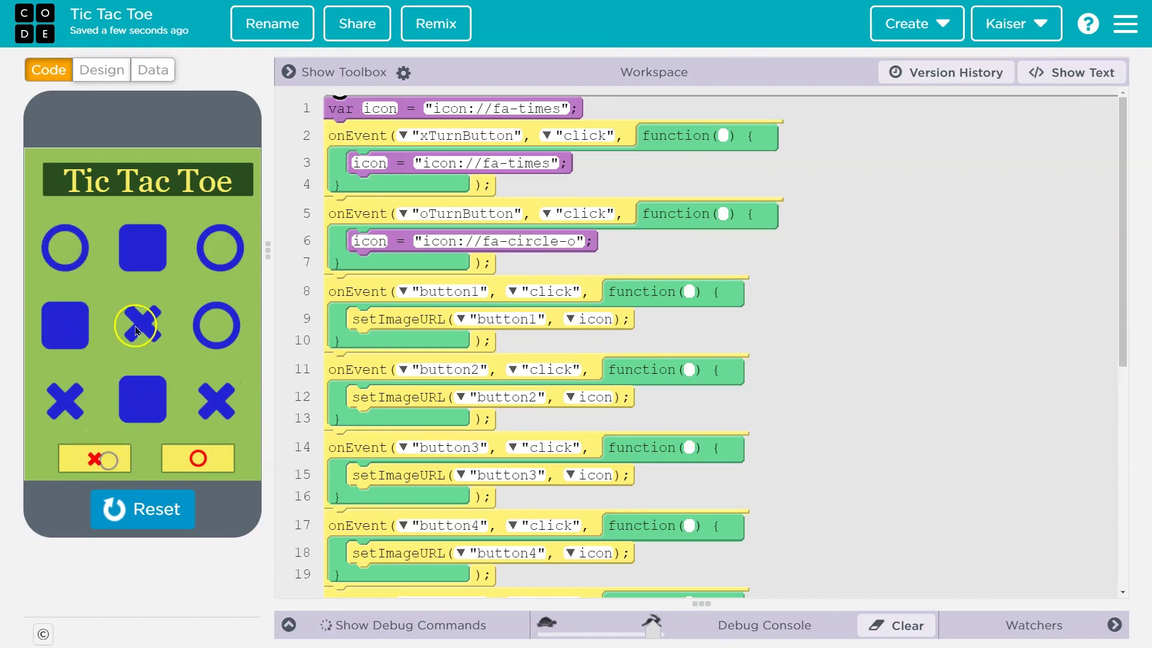
left_click(138, 263)
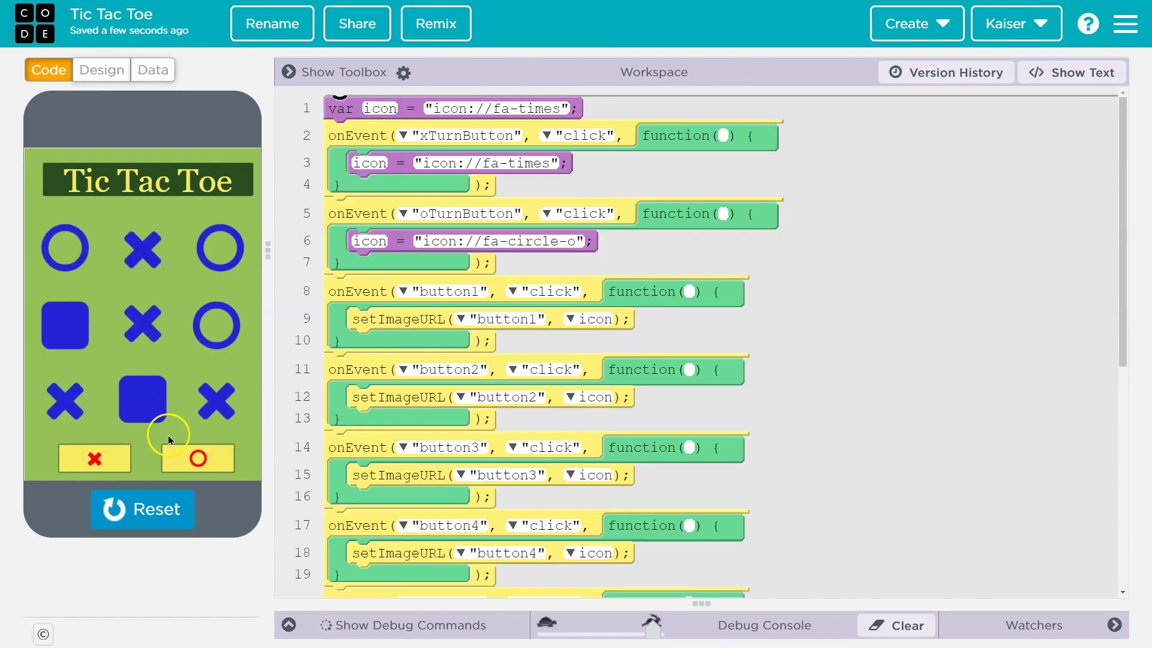
left_click(190, 459)
left_click(133, 410)
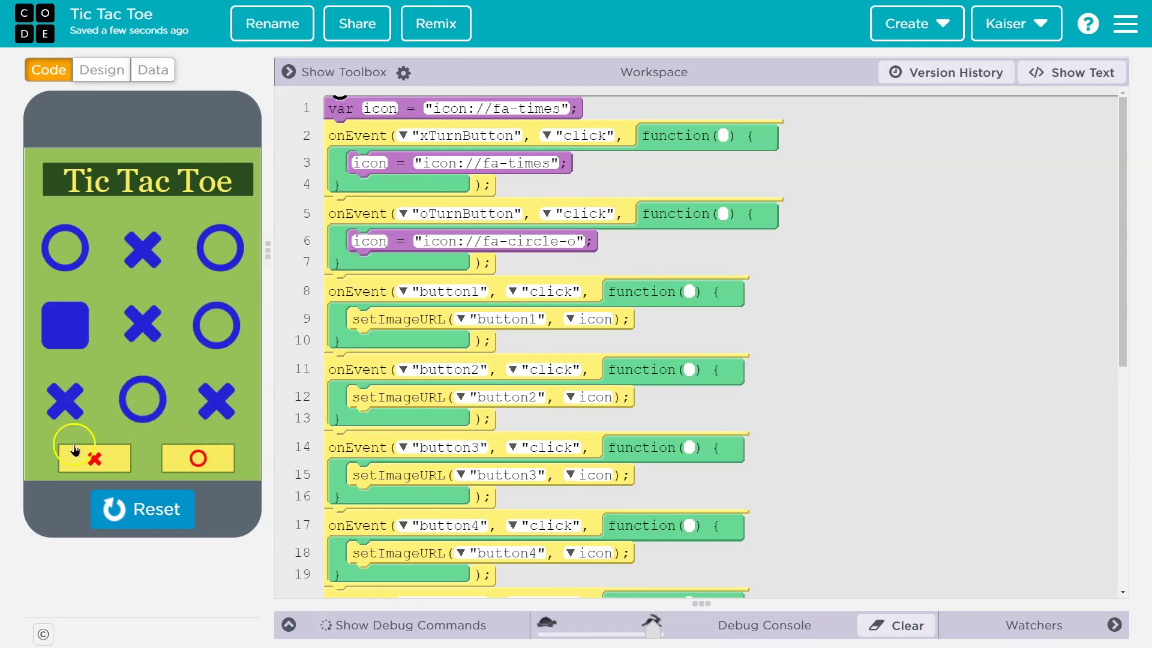
left_click(69, 326)
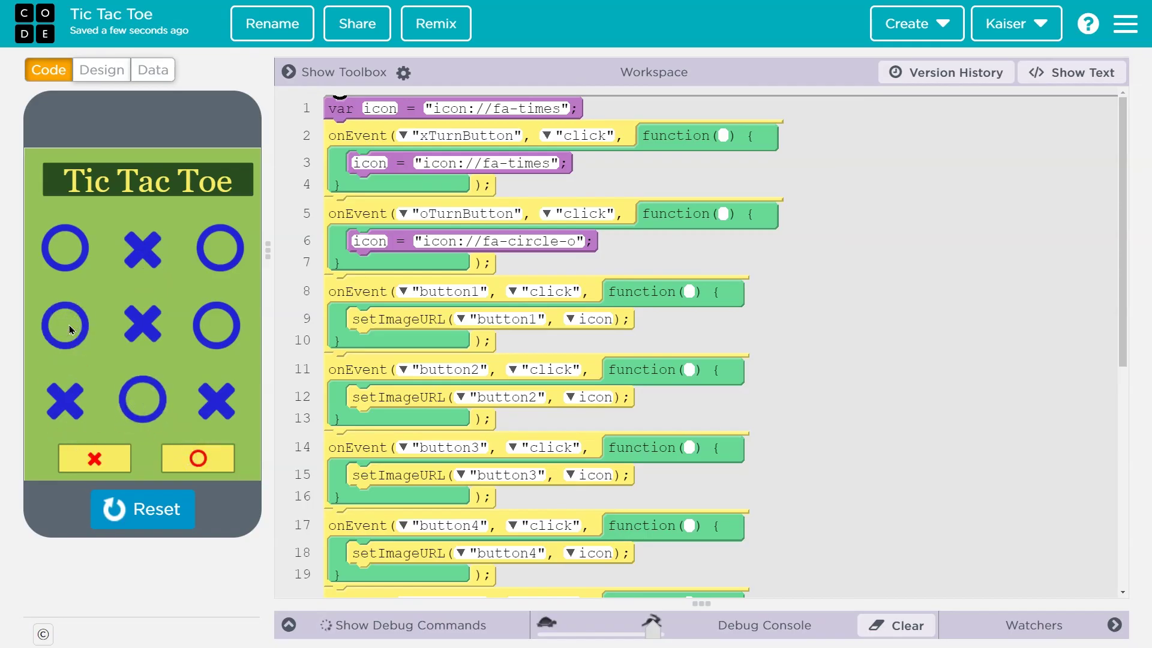